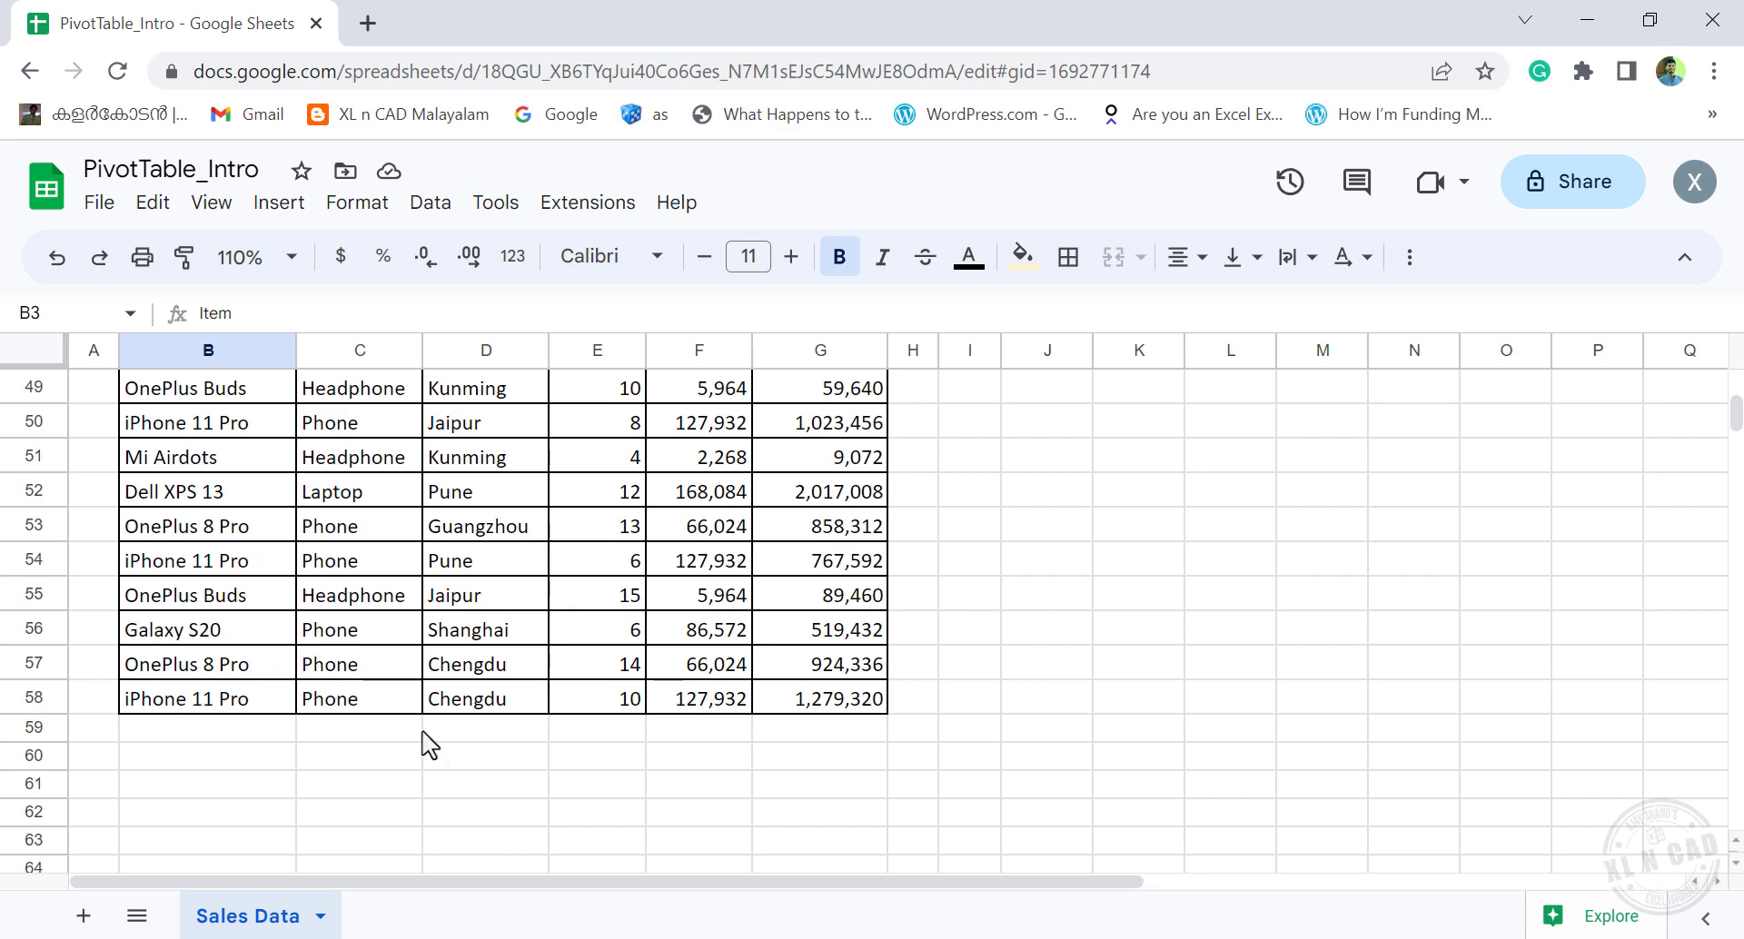
Review the sales table and its list of questions, and check the formula in the first Amount cell.
scroll(377, 640, up, 6)
scroll(382, 640, up, 10)
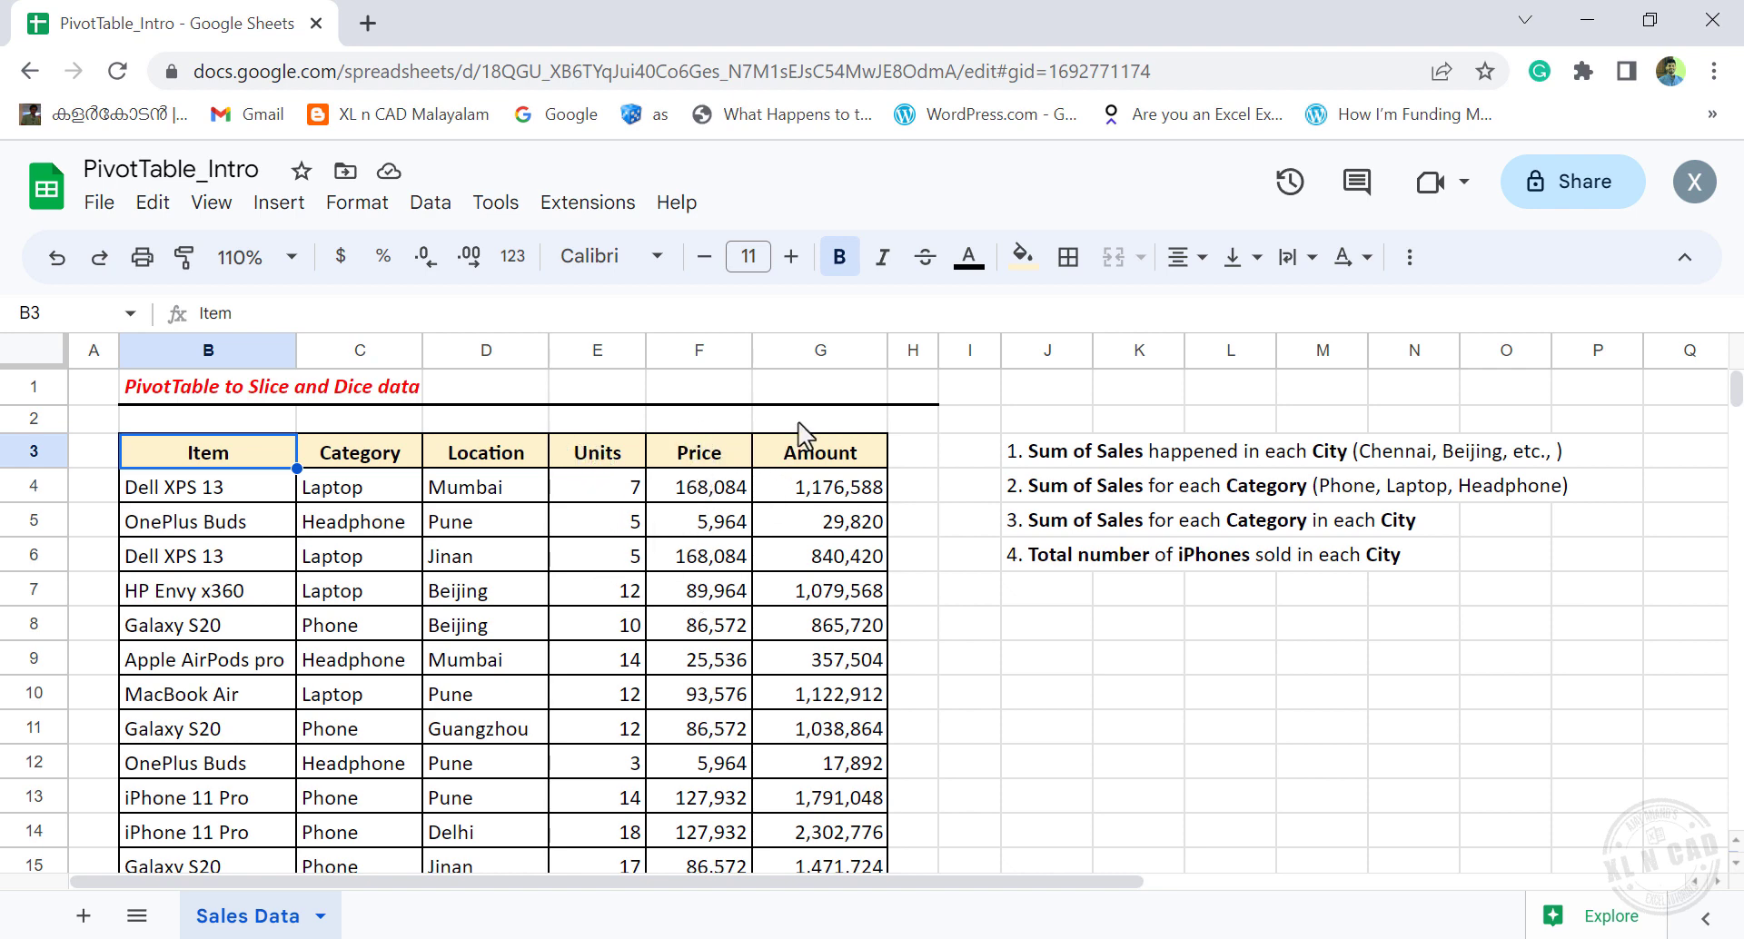
click(808, 496)
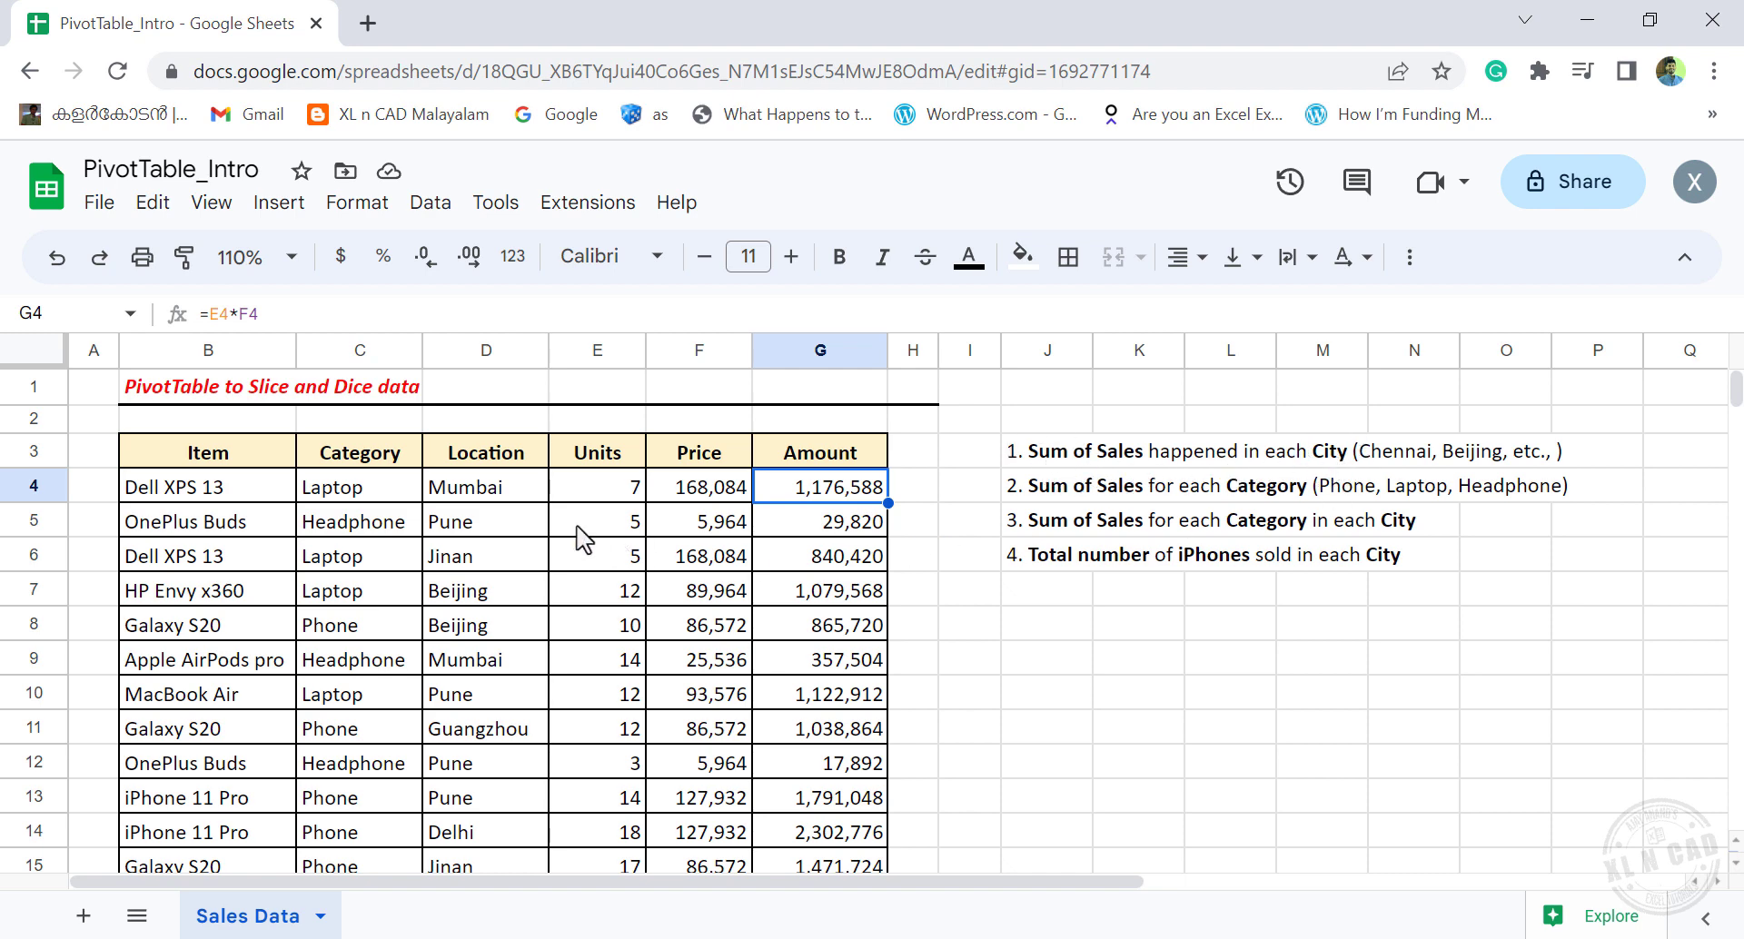
scroll(516, 590, down, 6)
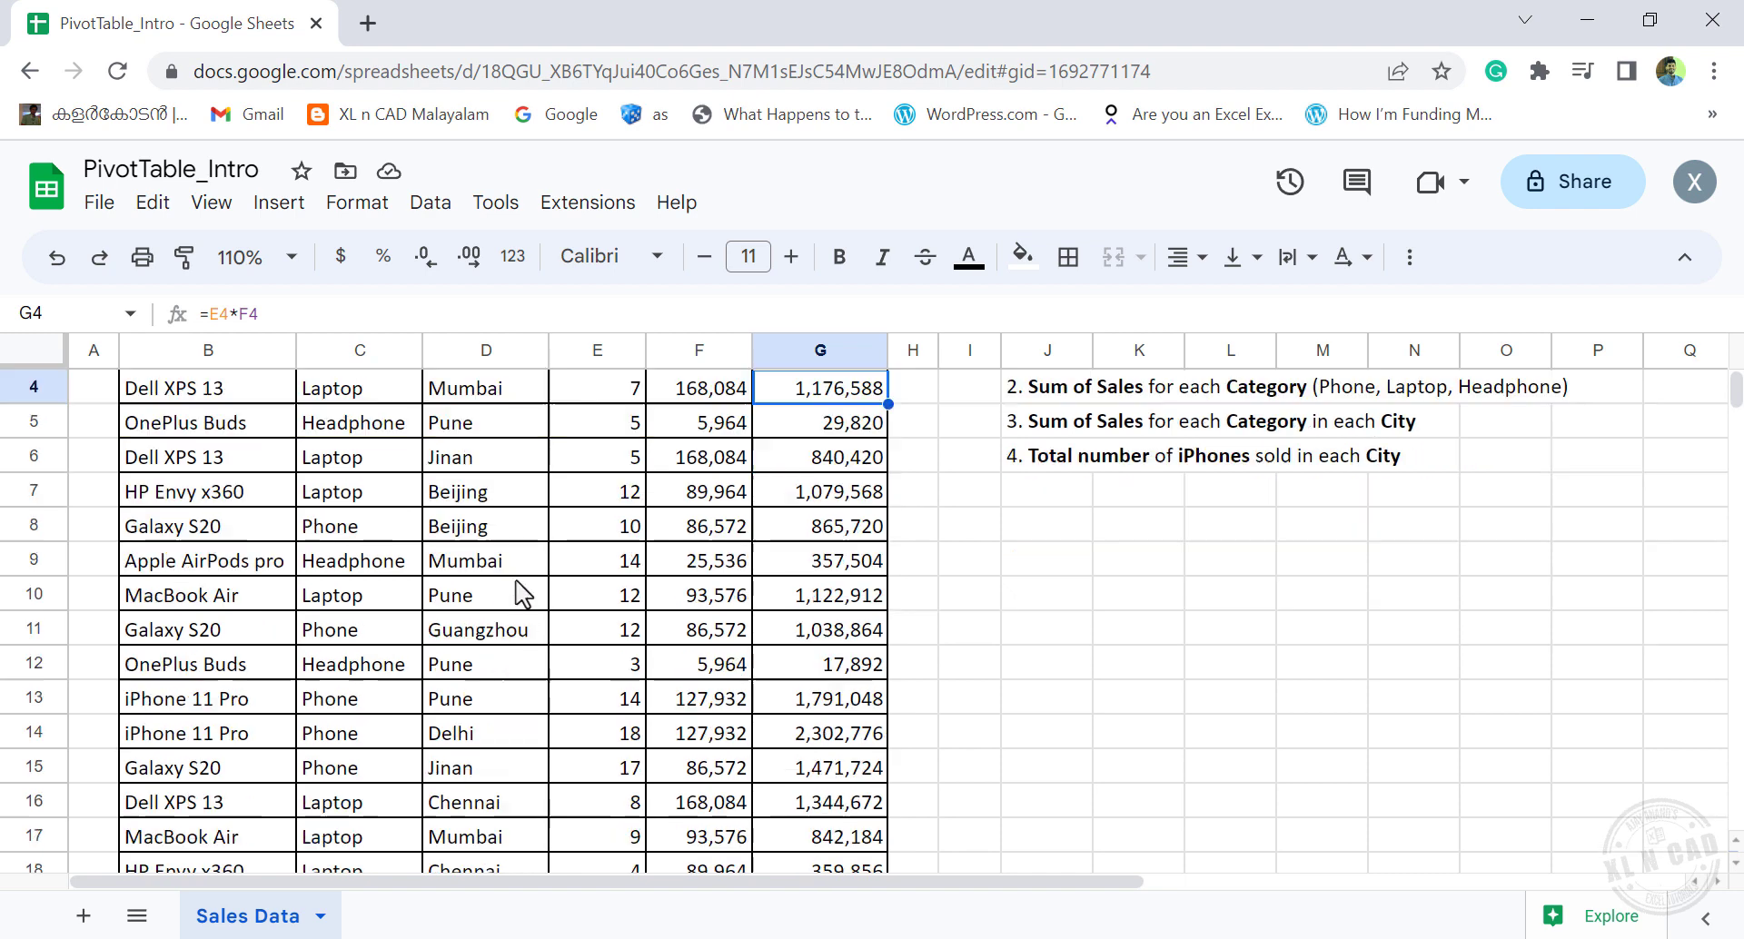
scroll(508, 686, up, 6)
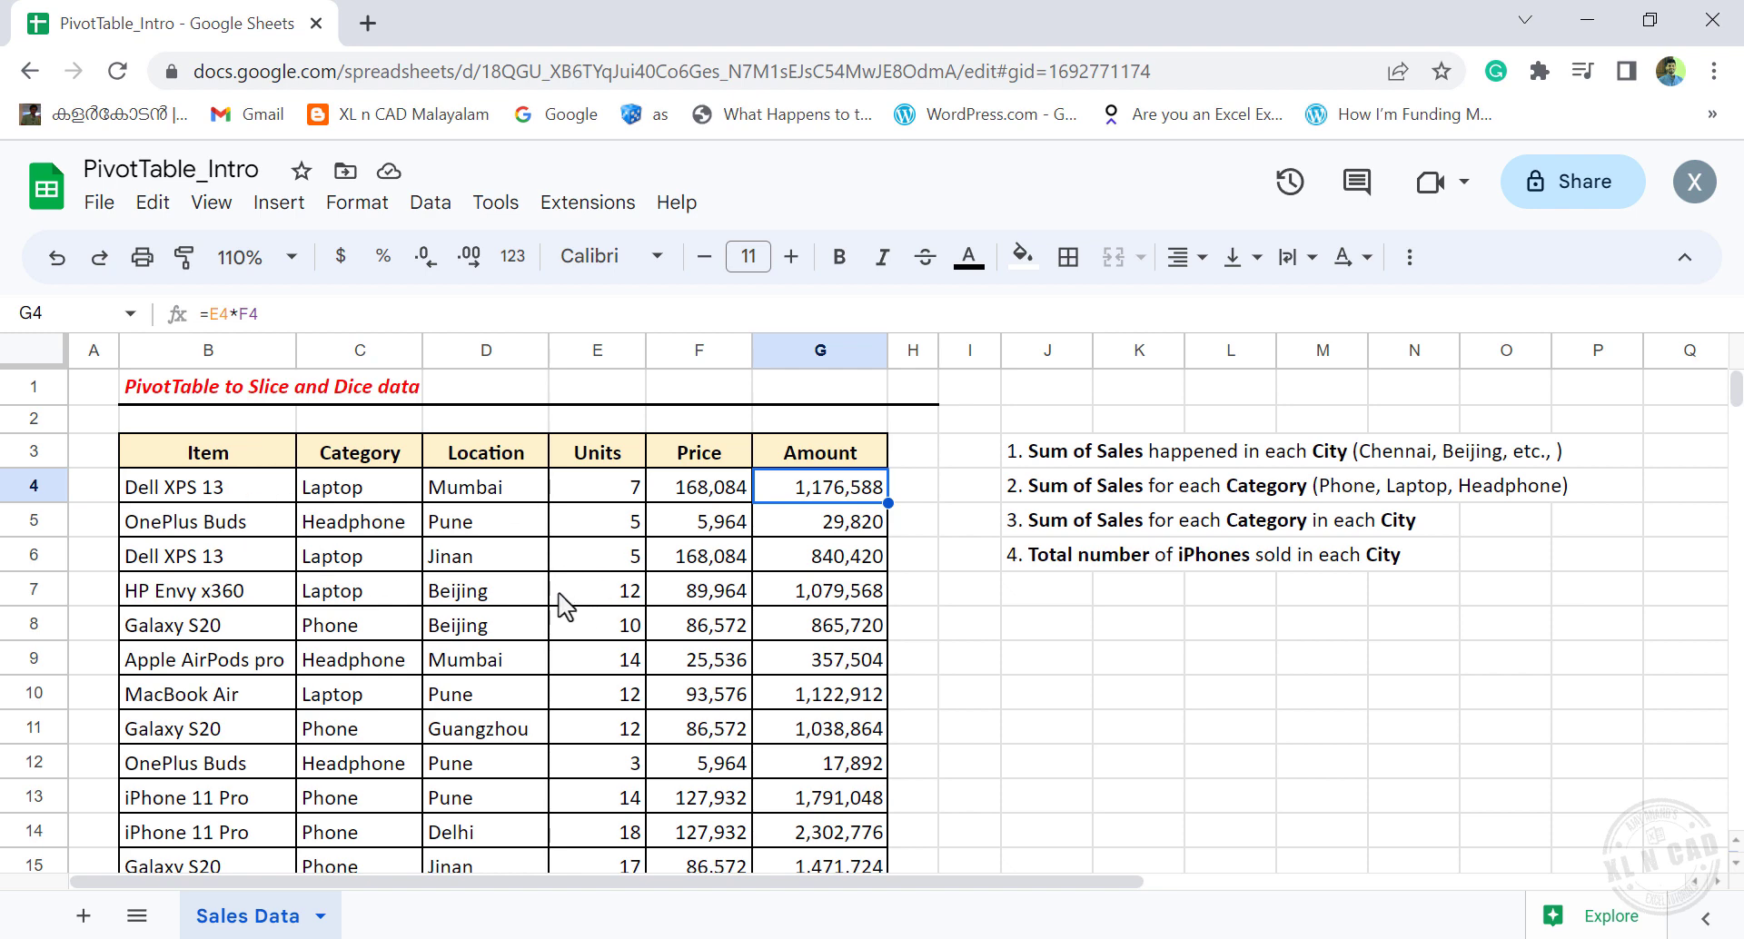
Create a pivot table on a new sheet from the sales data range B3:G58.
mouse_move(243, 454)
mouse_down()
mouse_move(780, 656)
mouse_move(787, 908)
mouse_move(849, 701)
mouse_up()
scroll(618, 629, up, 5)
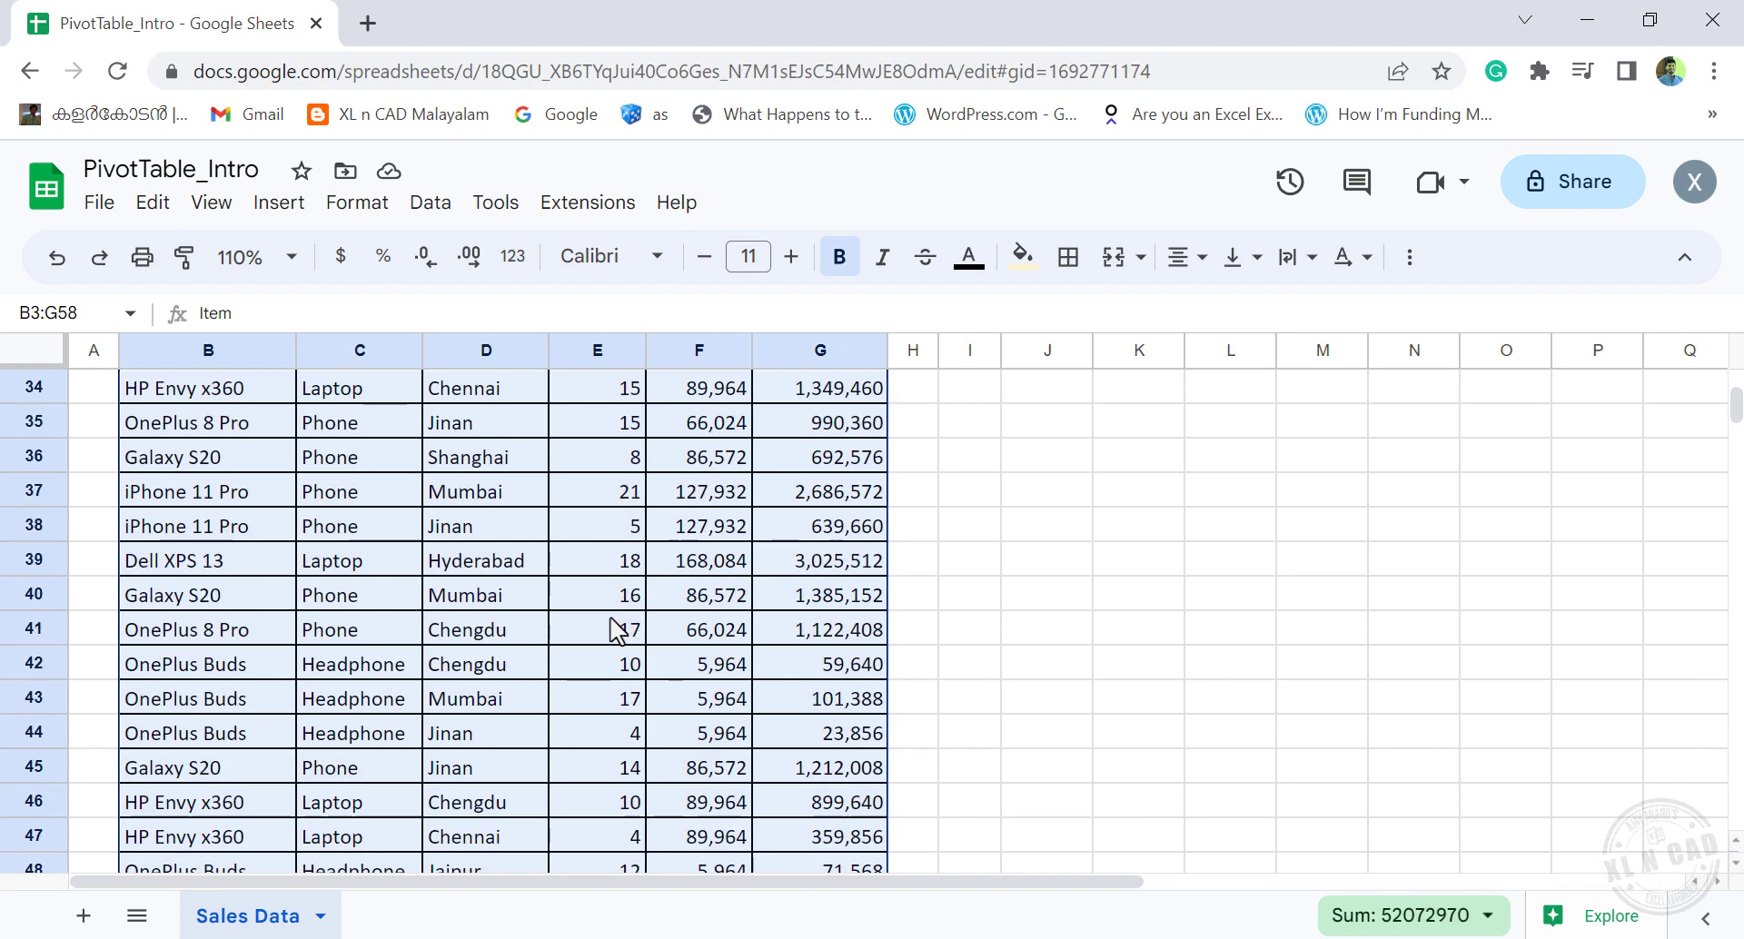
scroll(617, 630, up, 11)
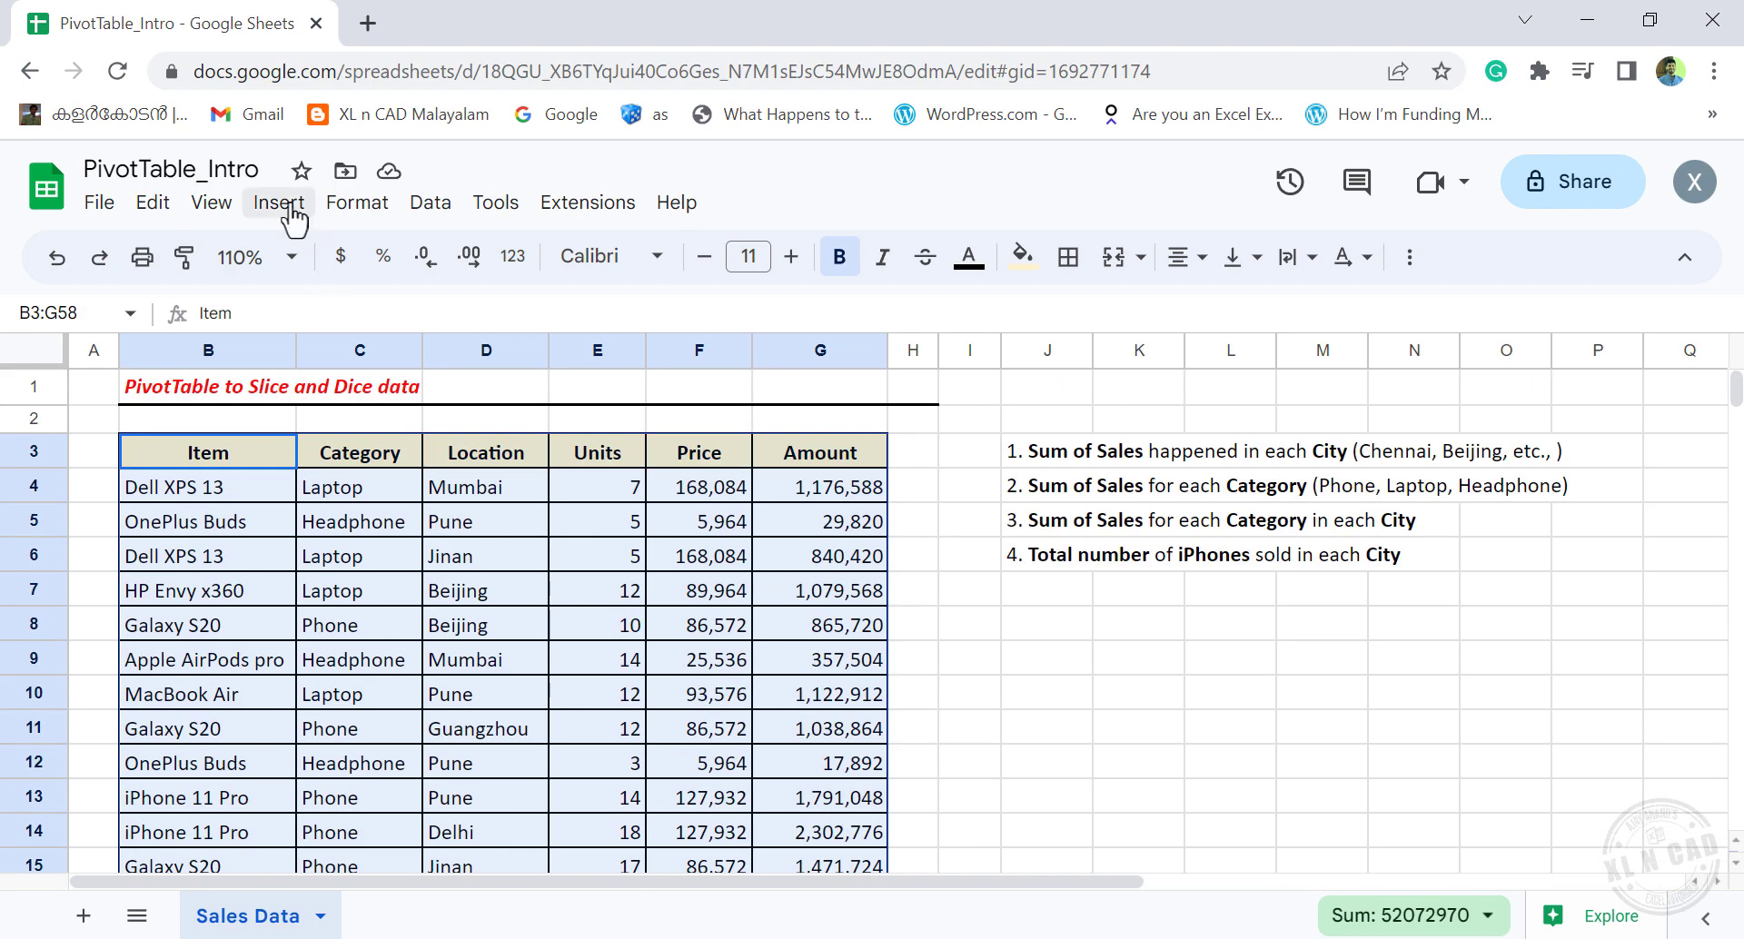
click(291, 207)
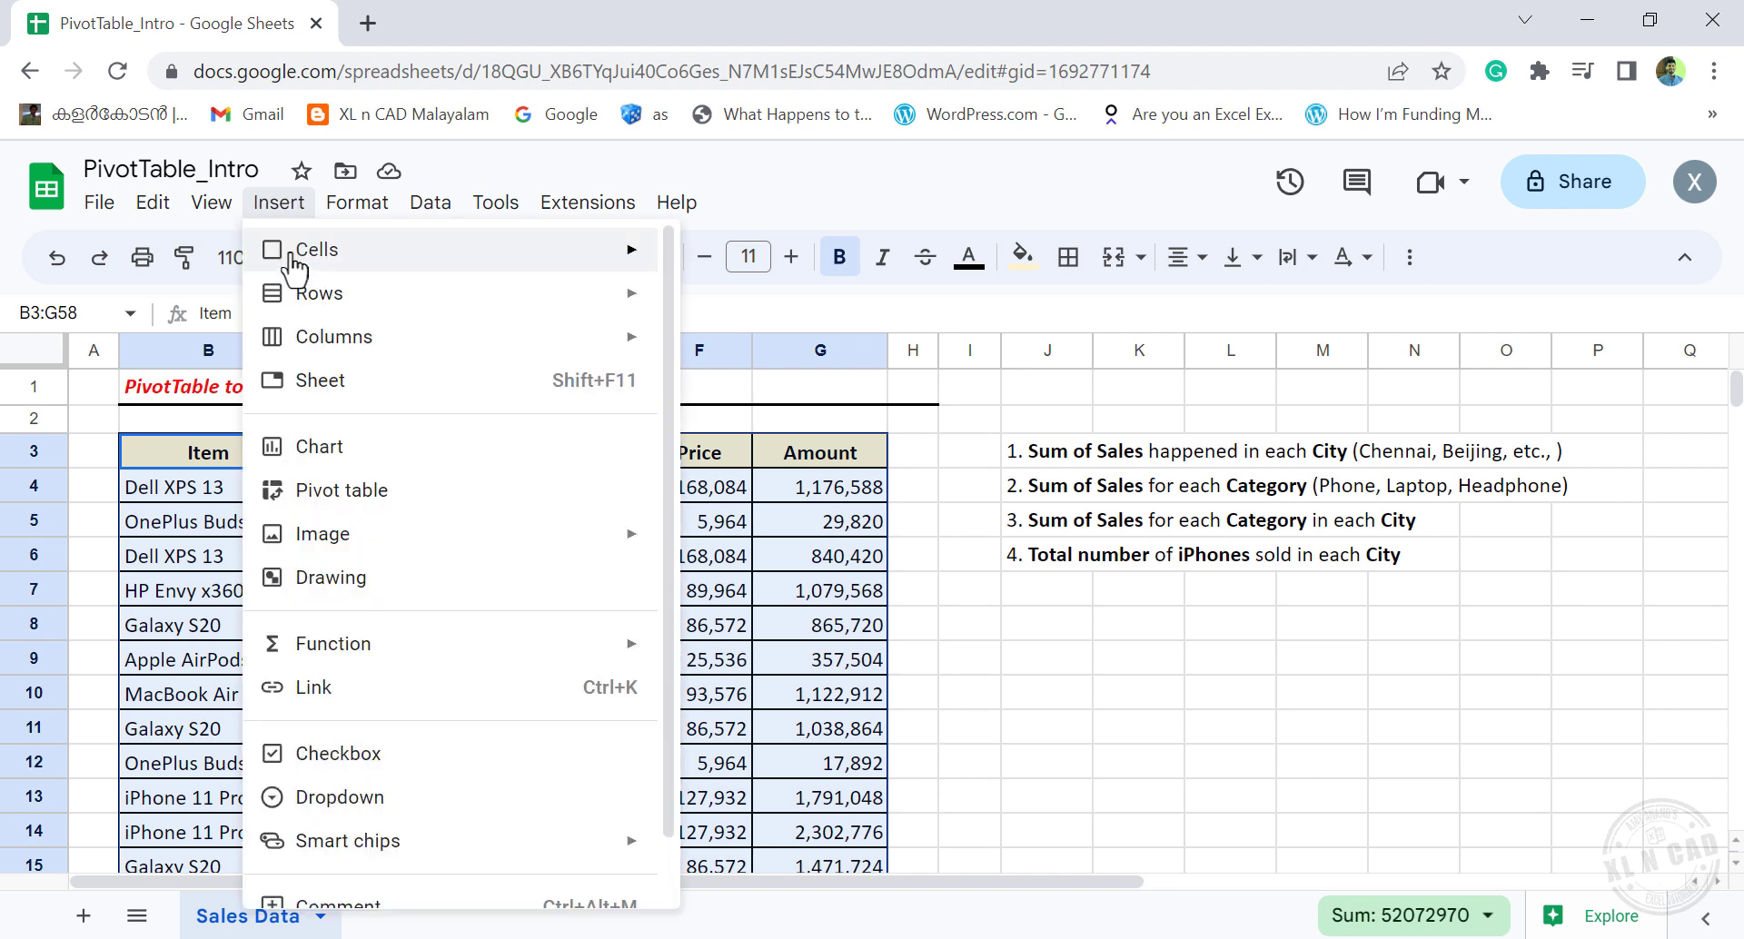
click(451, 501)
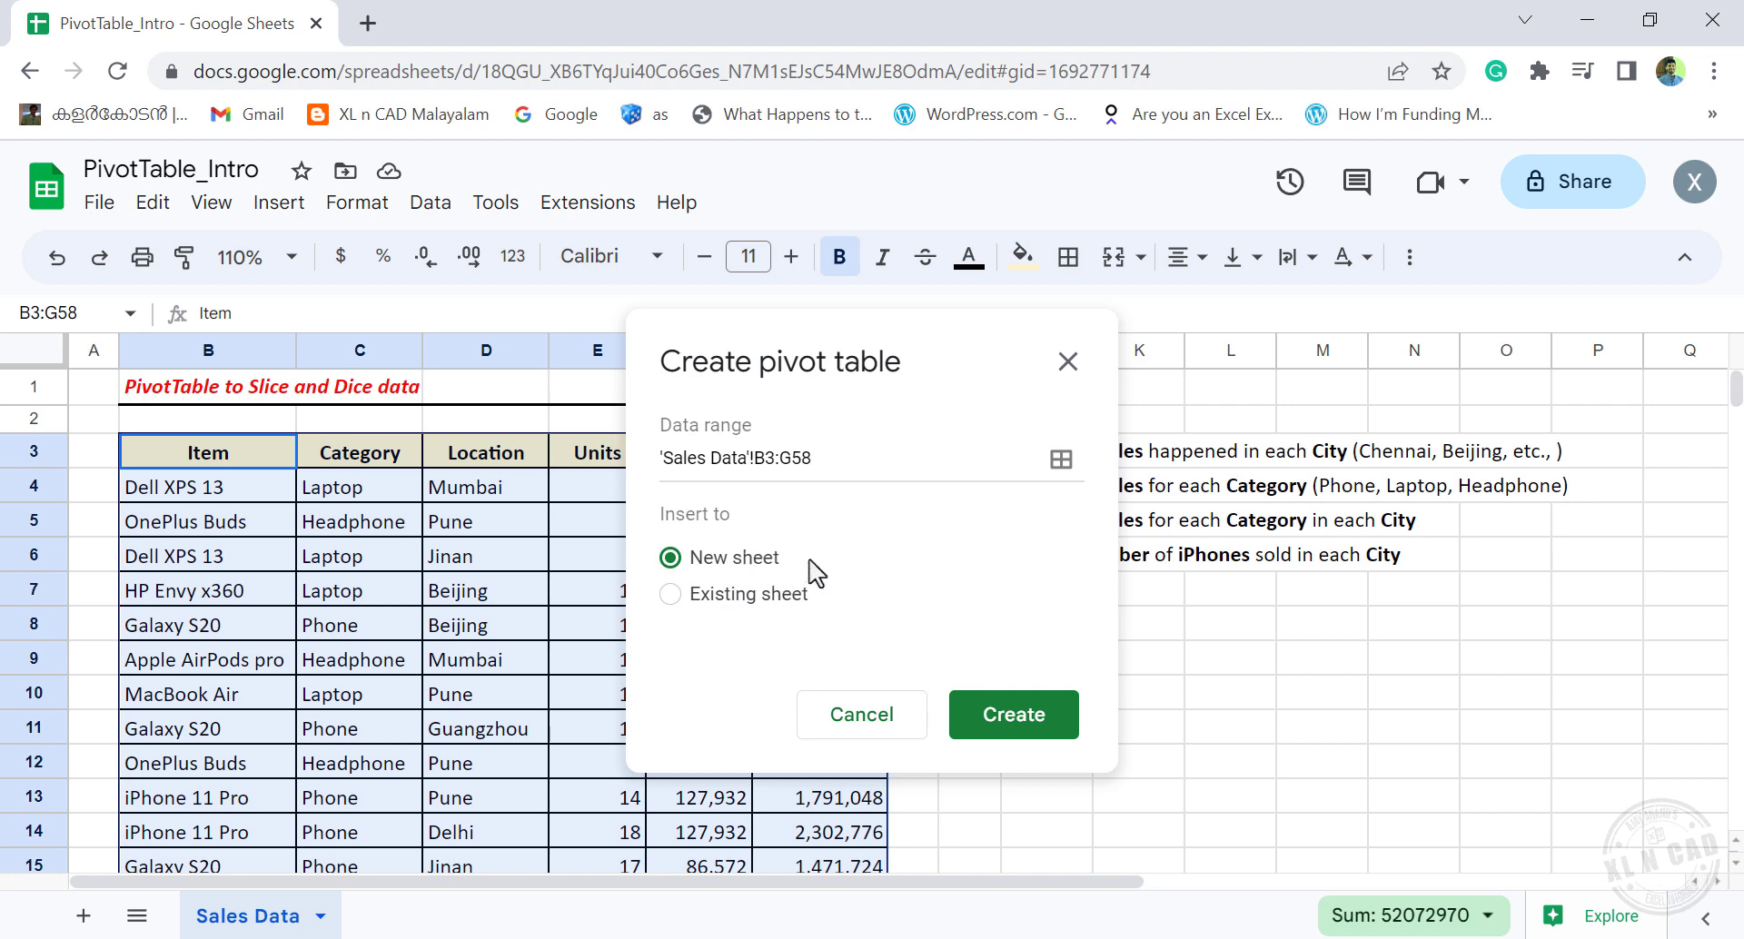
click(982, 734)
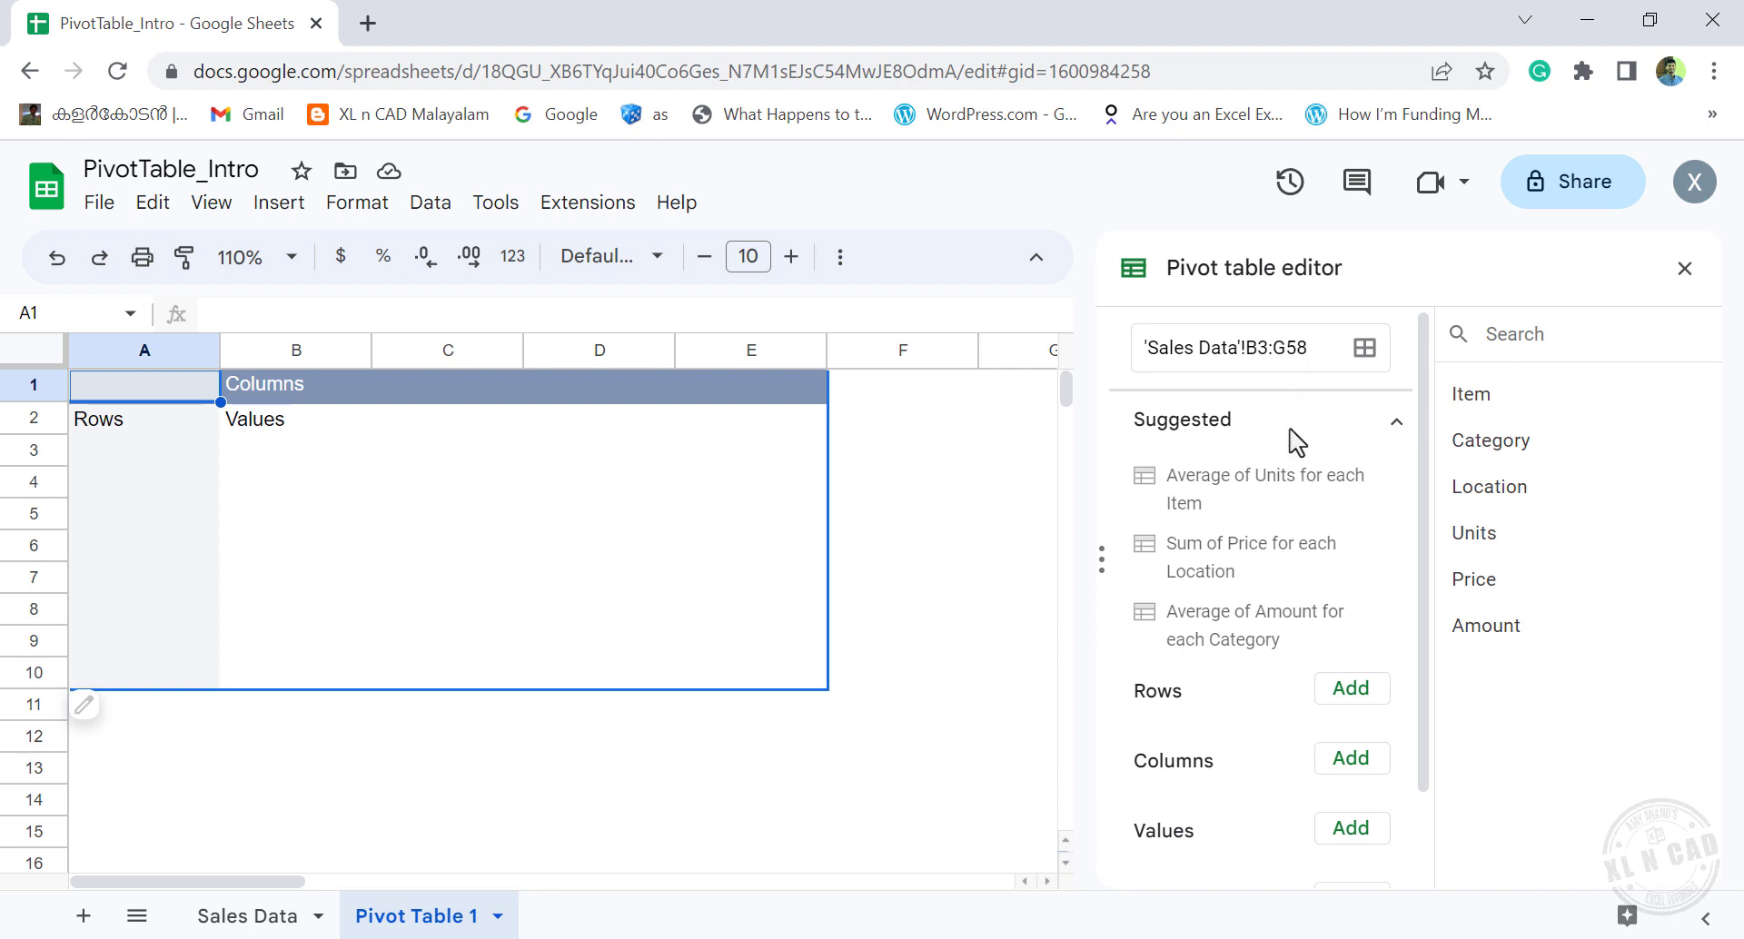
Look through the pivot table editor's sections and collapse the suggested pivot tables.
scroll(1292, 436, down, 2)
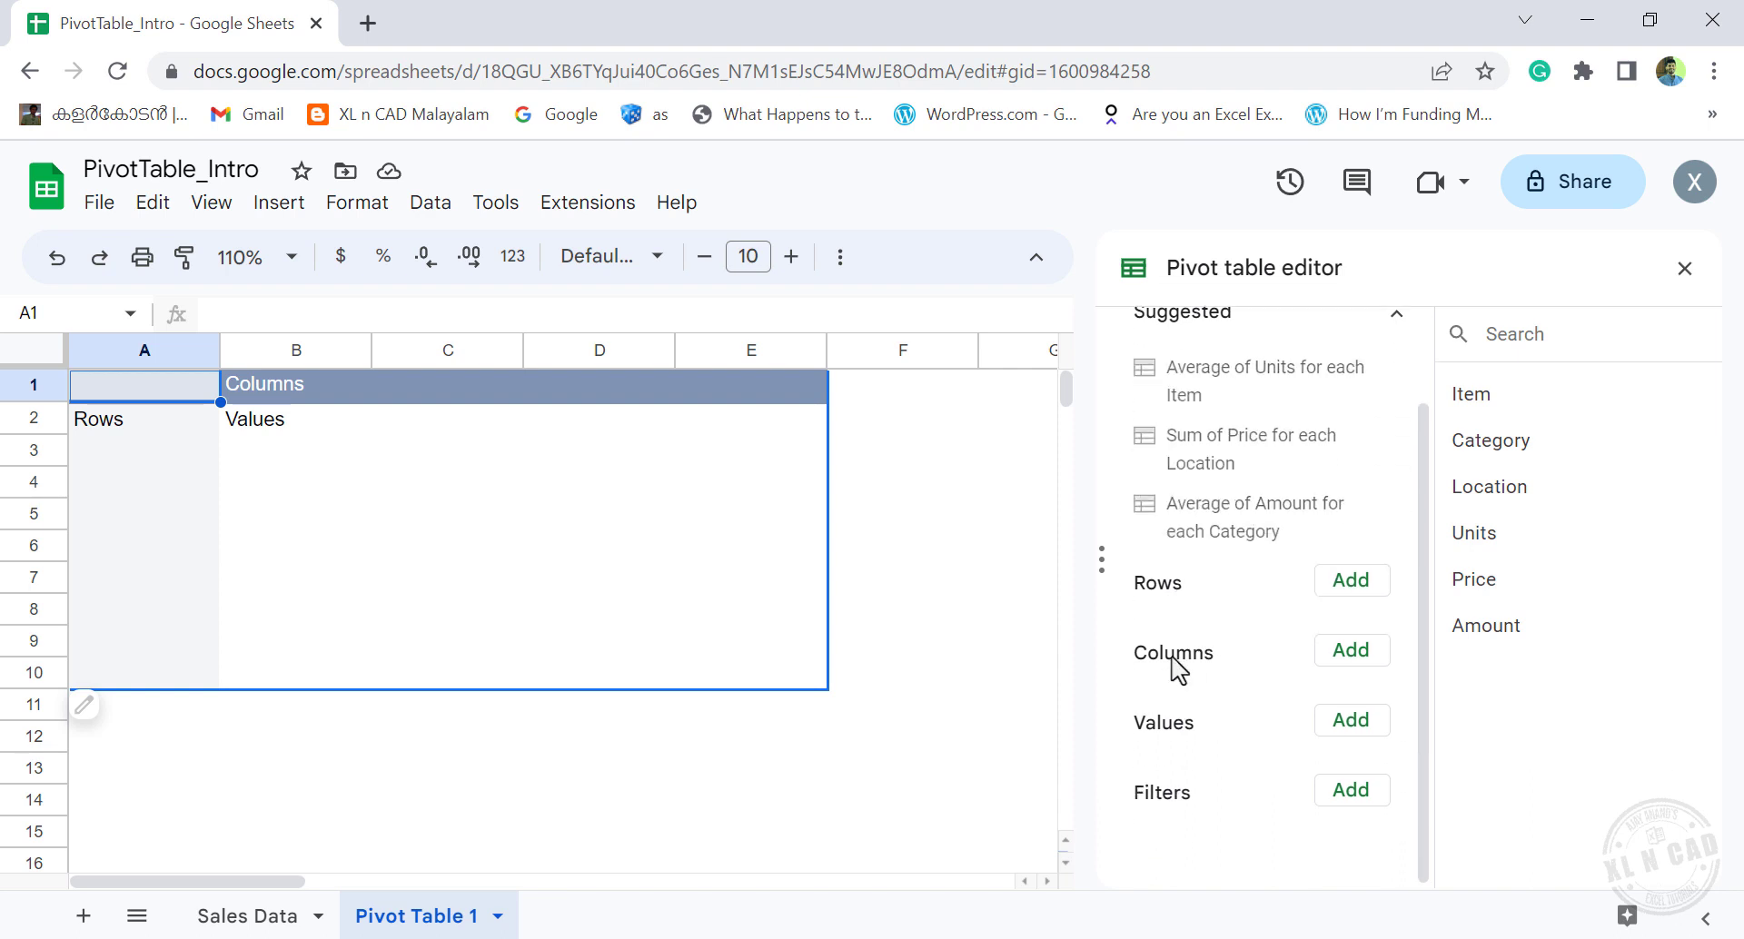
scroll(1226, 782, up, 2)
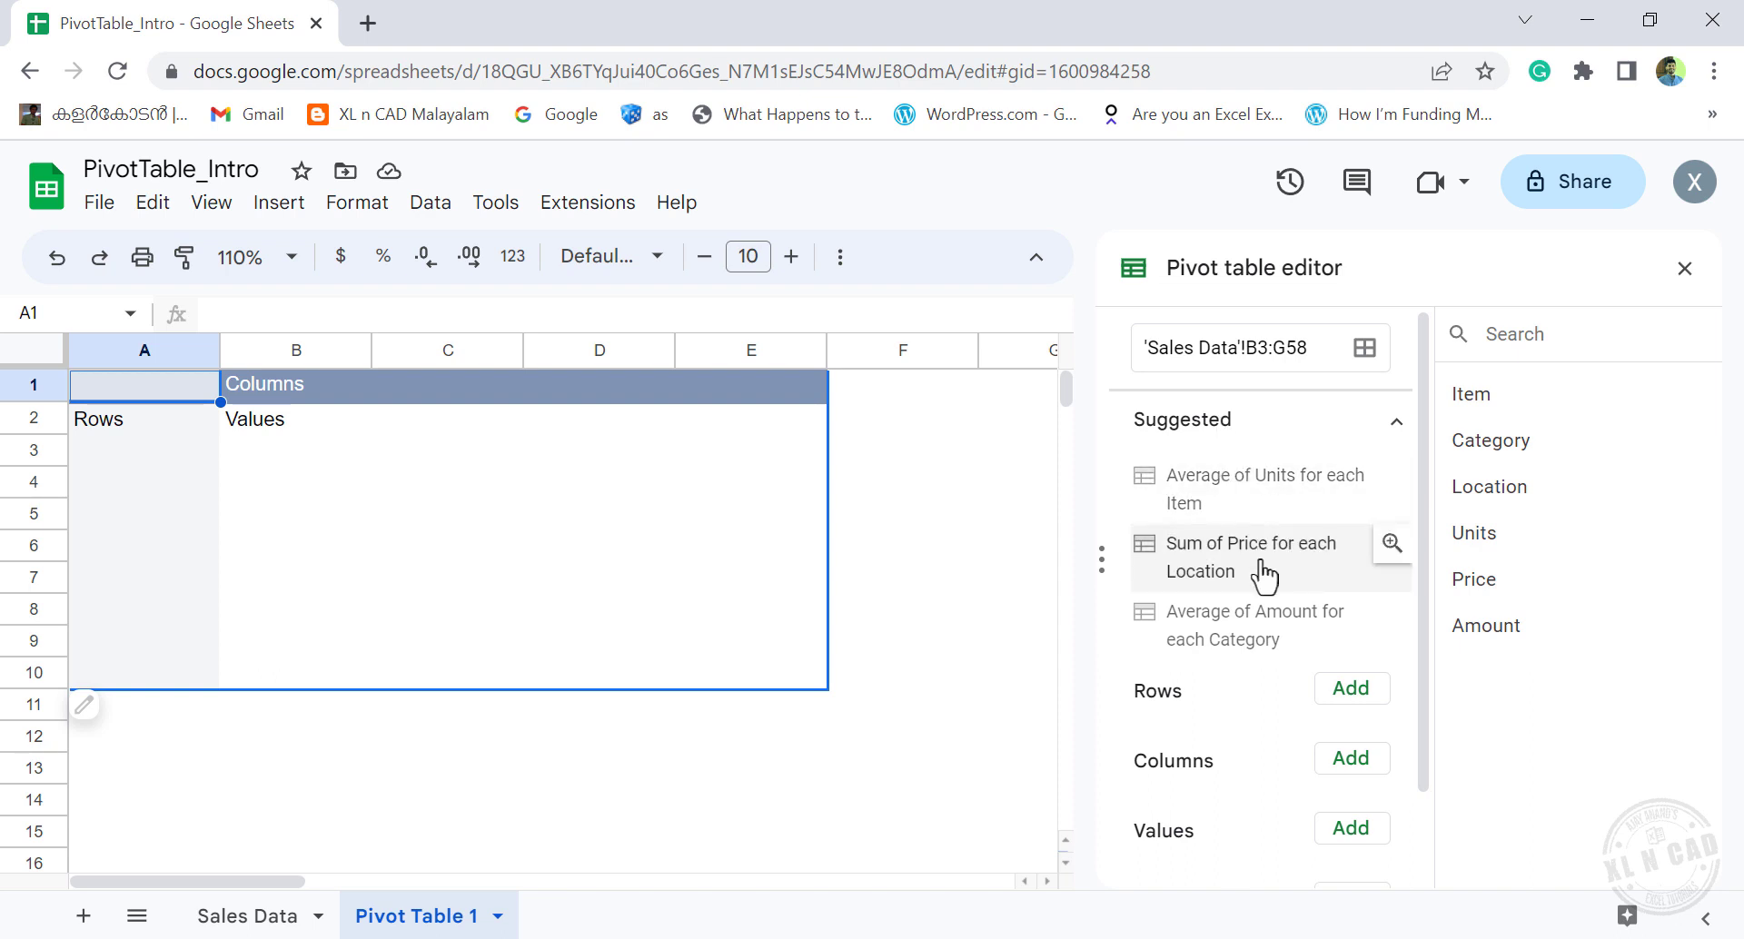
click(1398, 432)
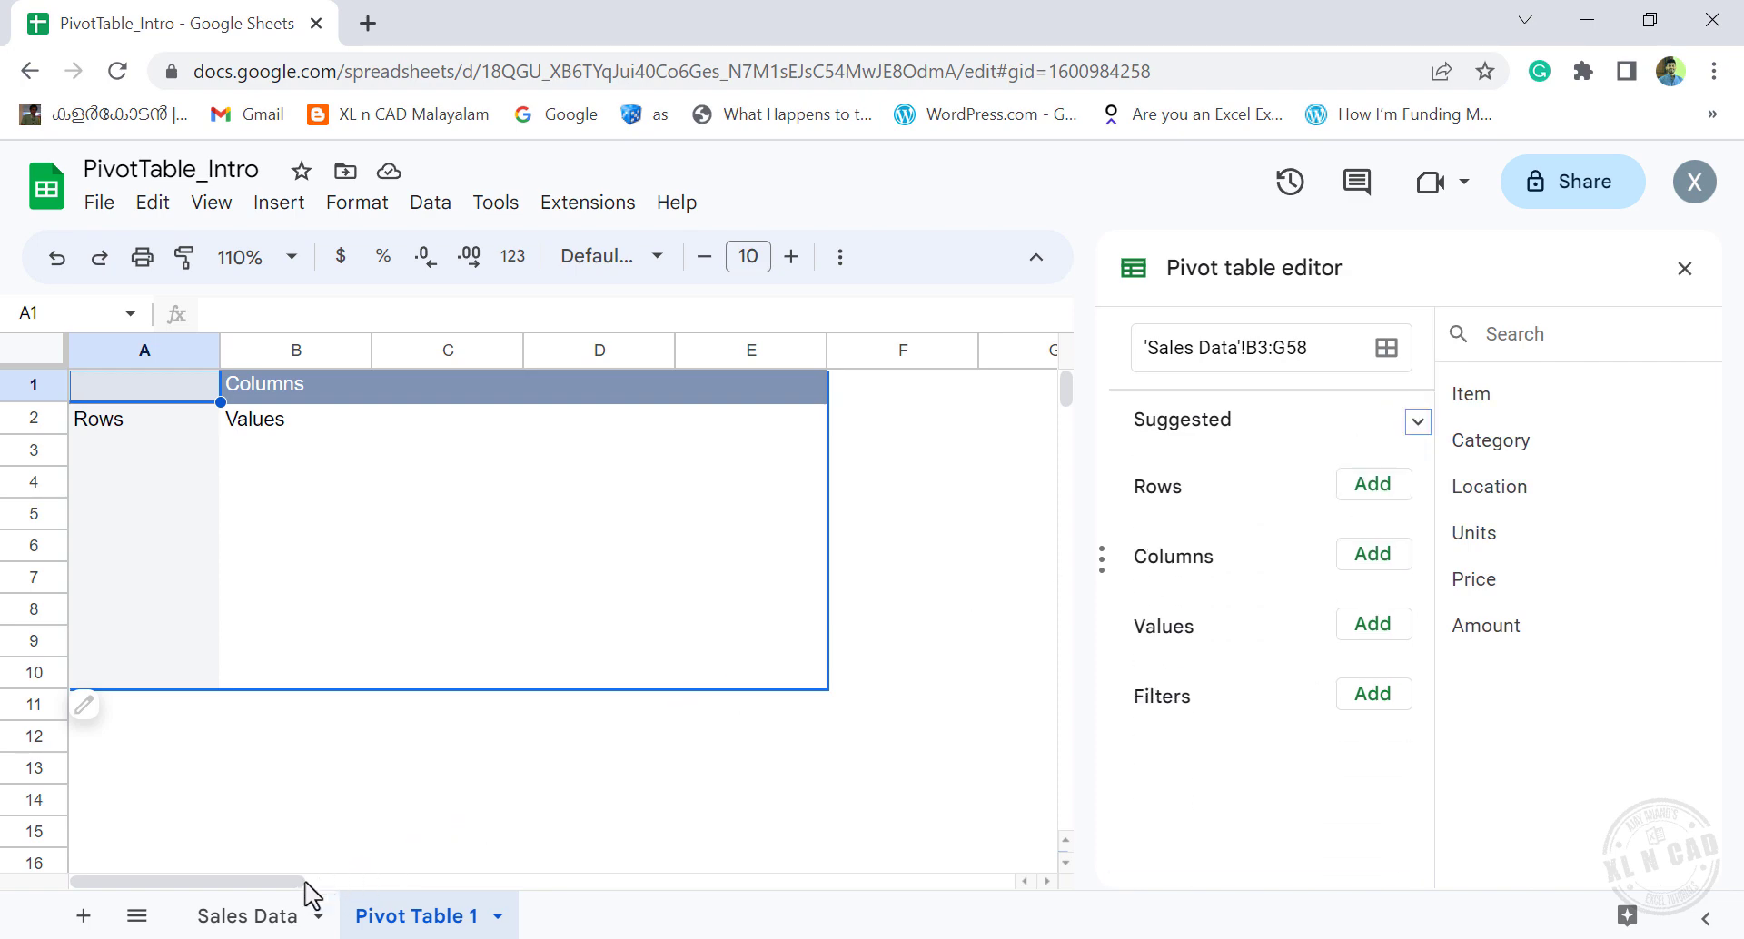
Copy the four questions in J3:J6 of the Sales Data sheet to G1 on the Pivot Table 1 sheet.
click(268, 908)
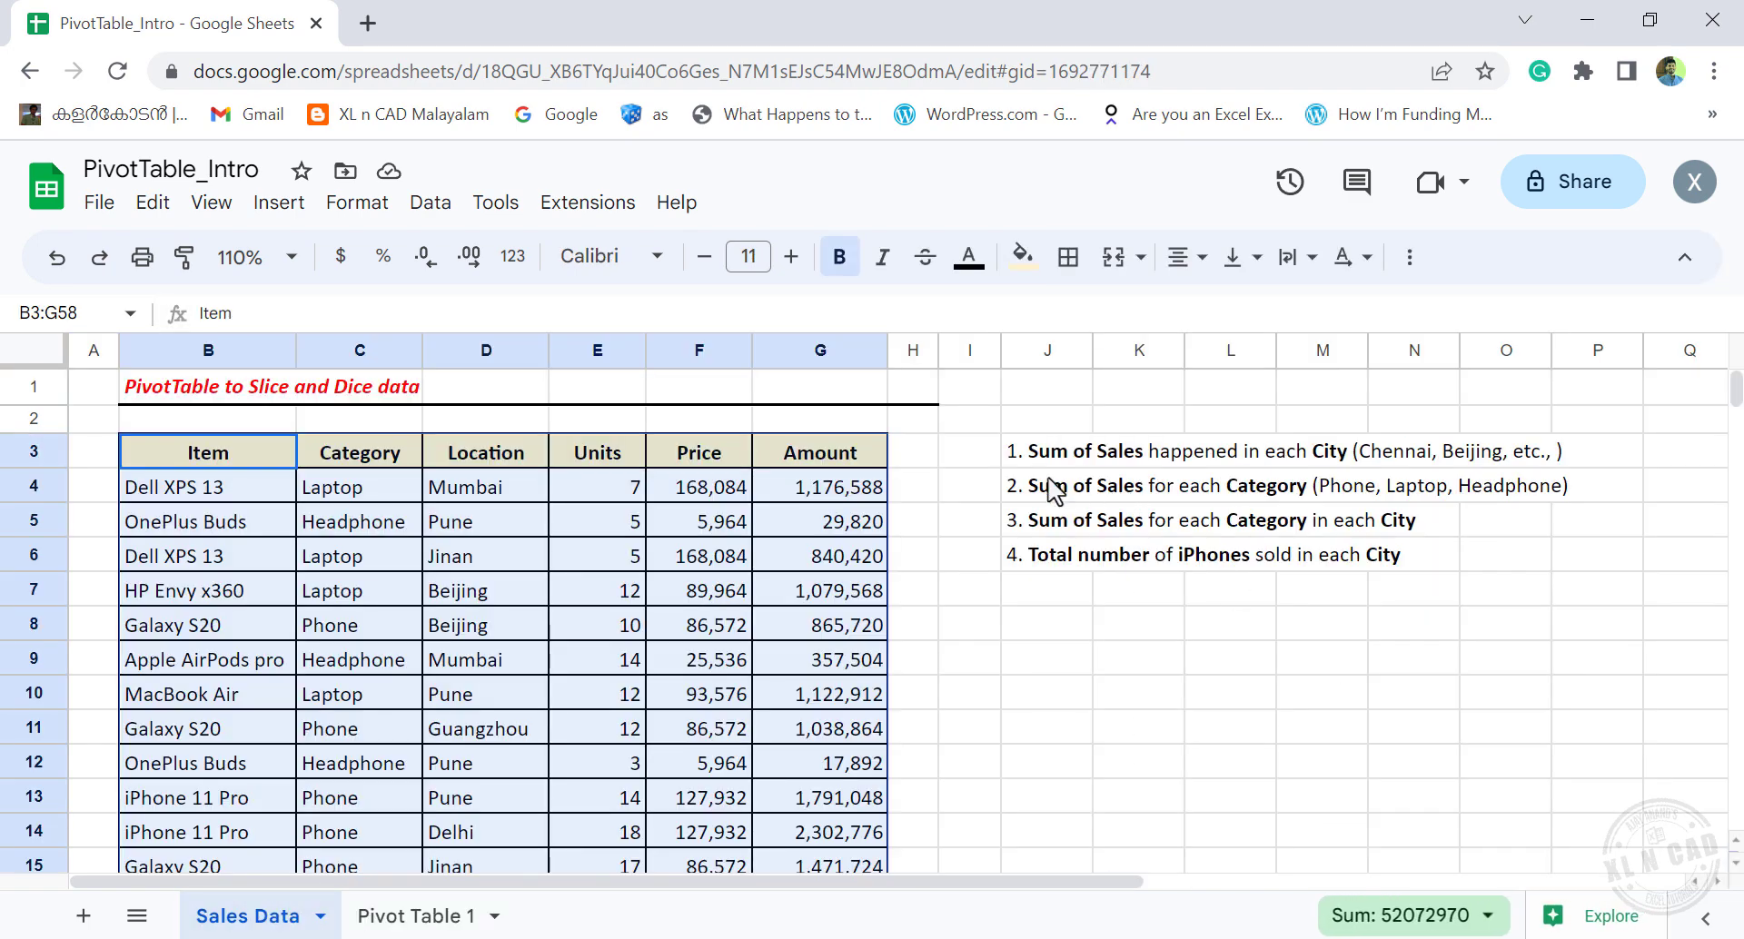
drag(1059, 462, 1052, 565)
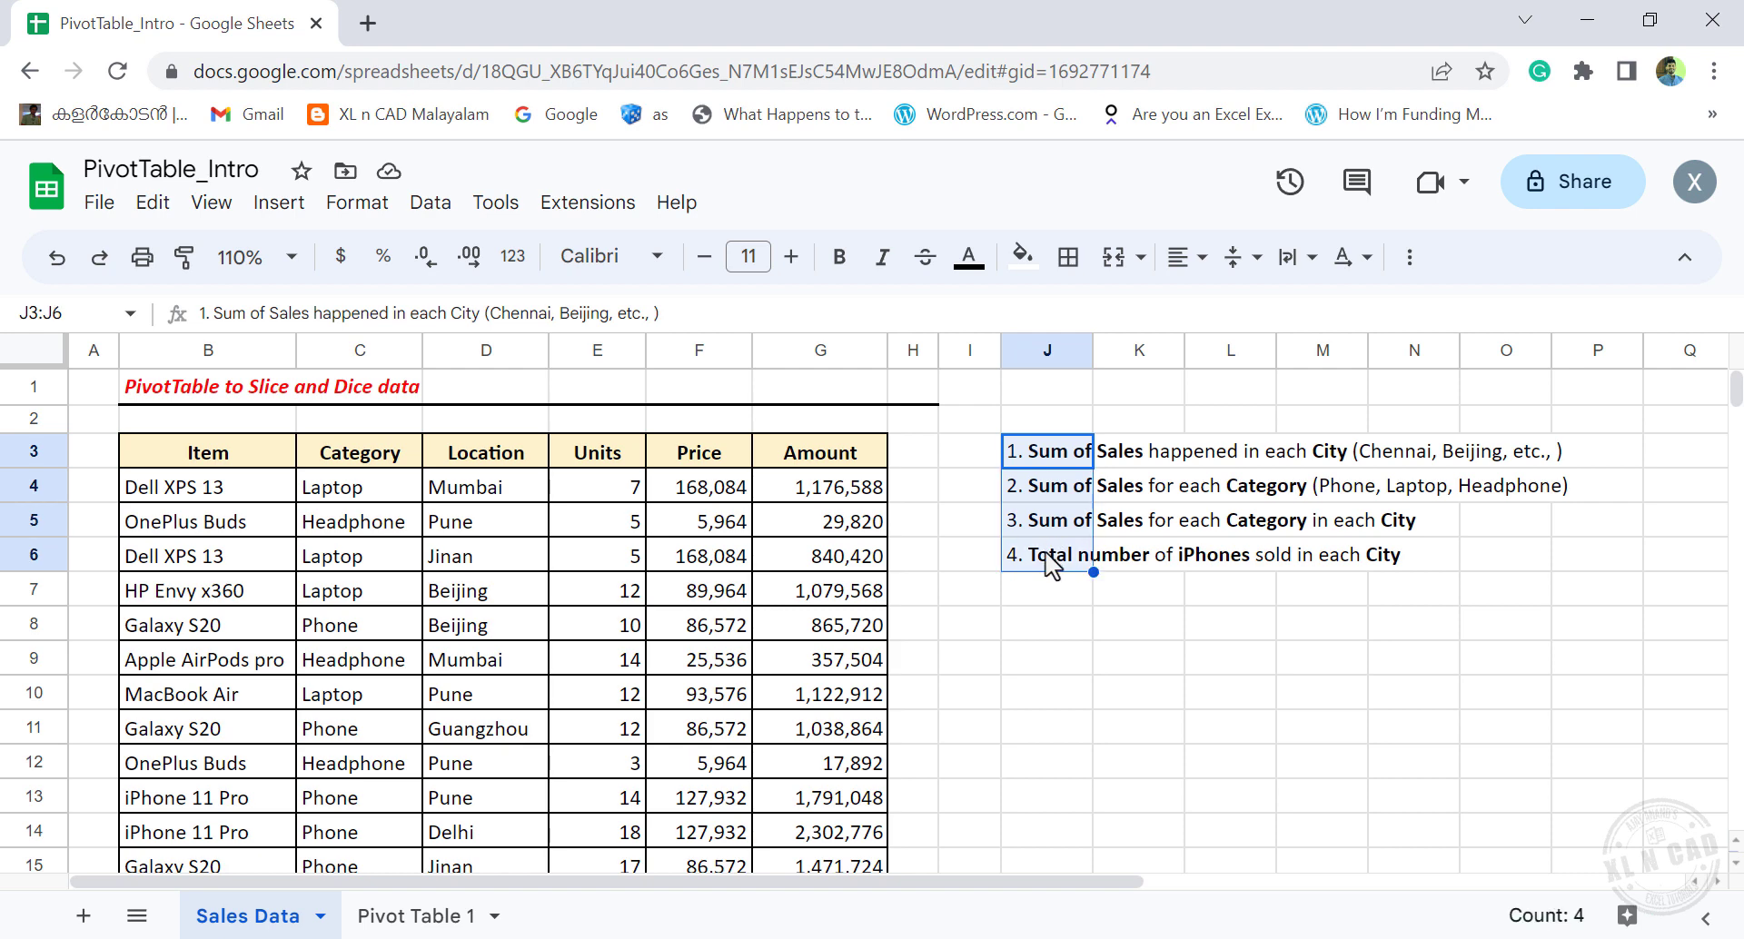
key(ctrl+c)
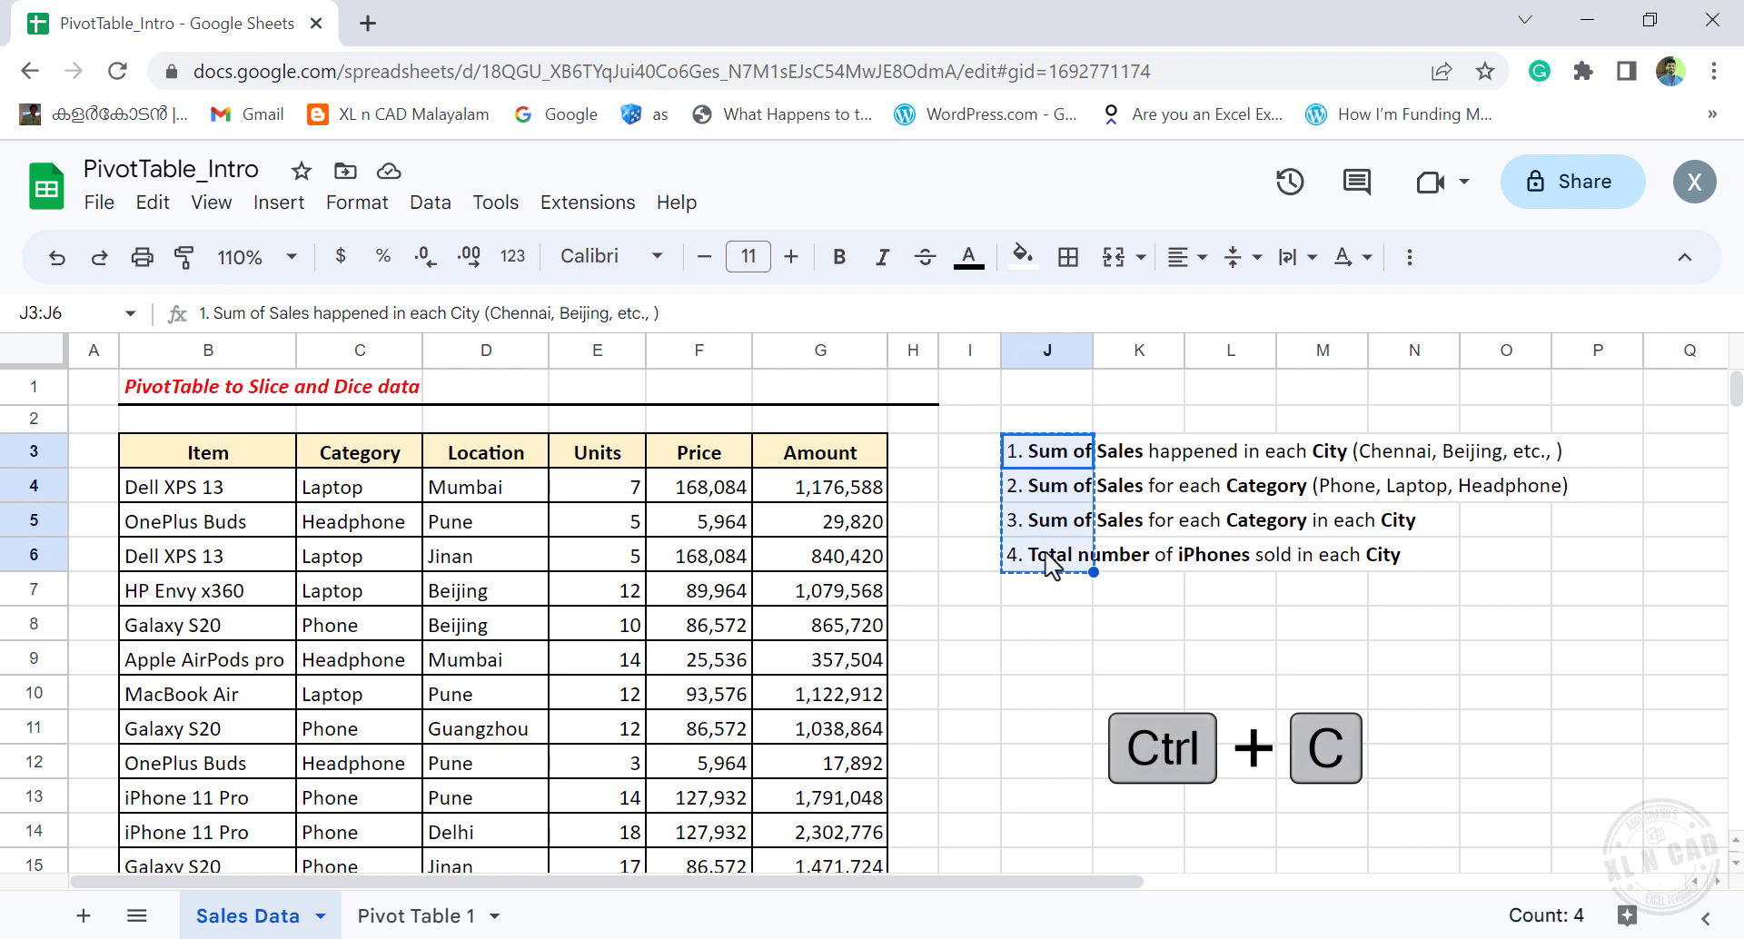
click(434, 916)
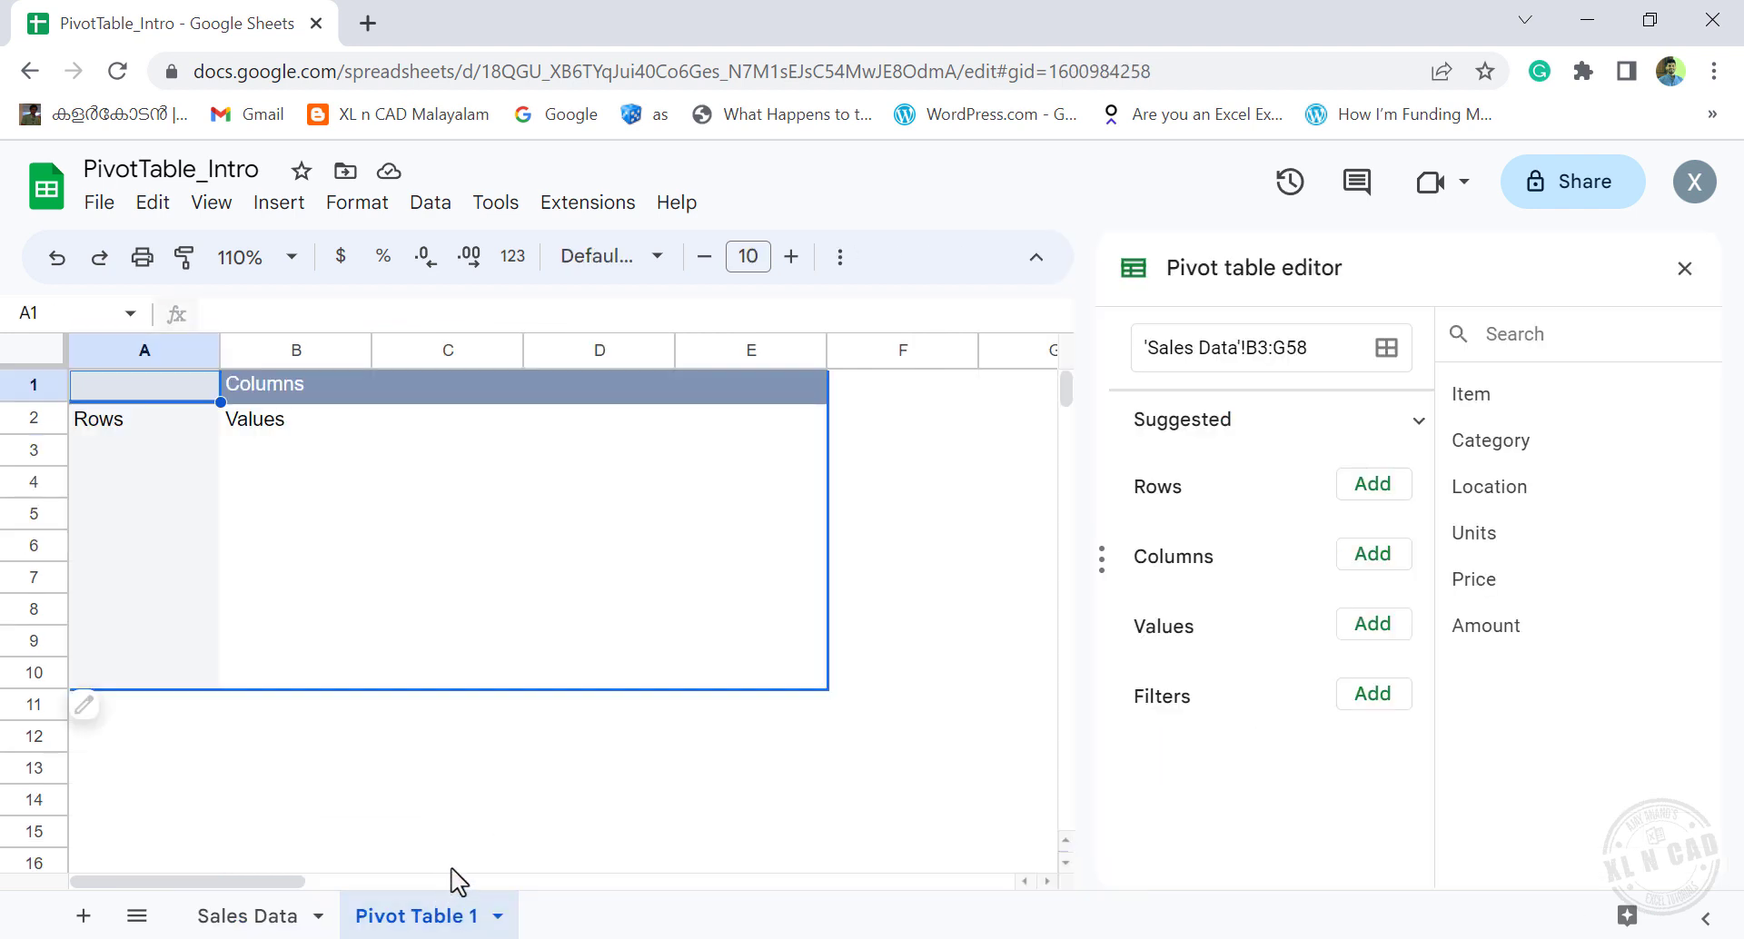
click(1046, 880)
click(1046, 880)
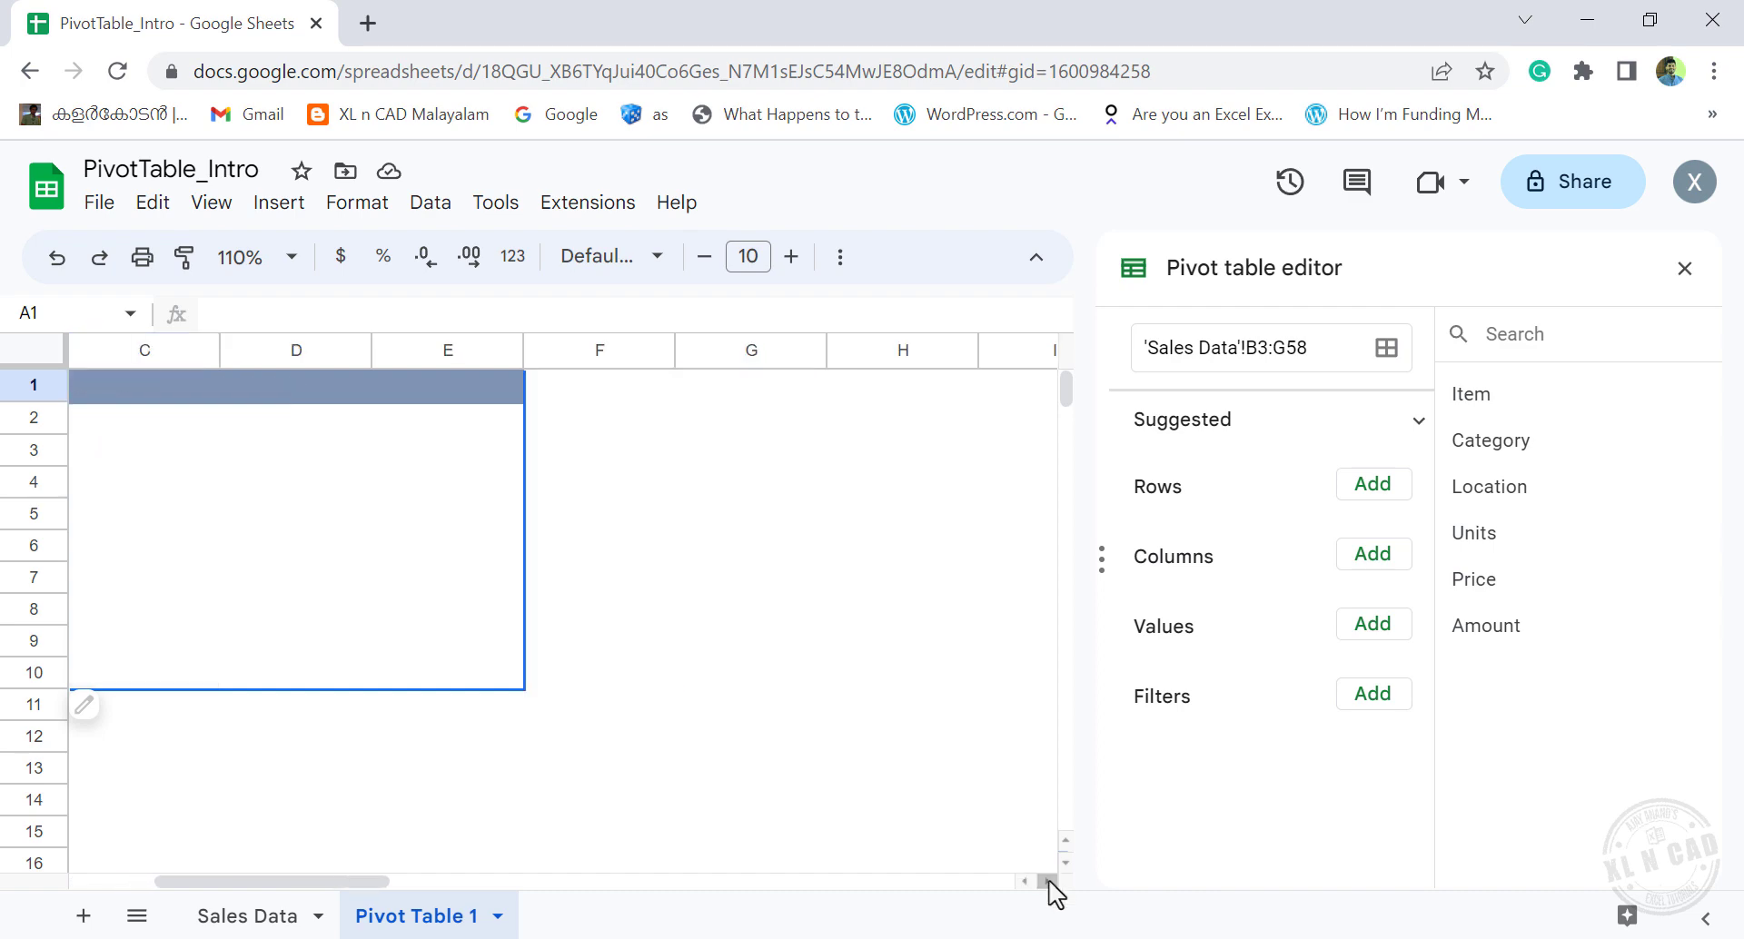
click(761, 391)
key(ctrl+v)
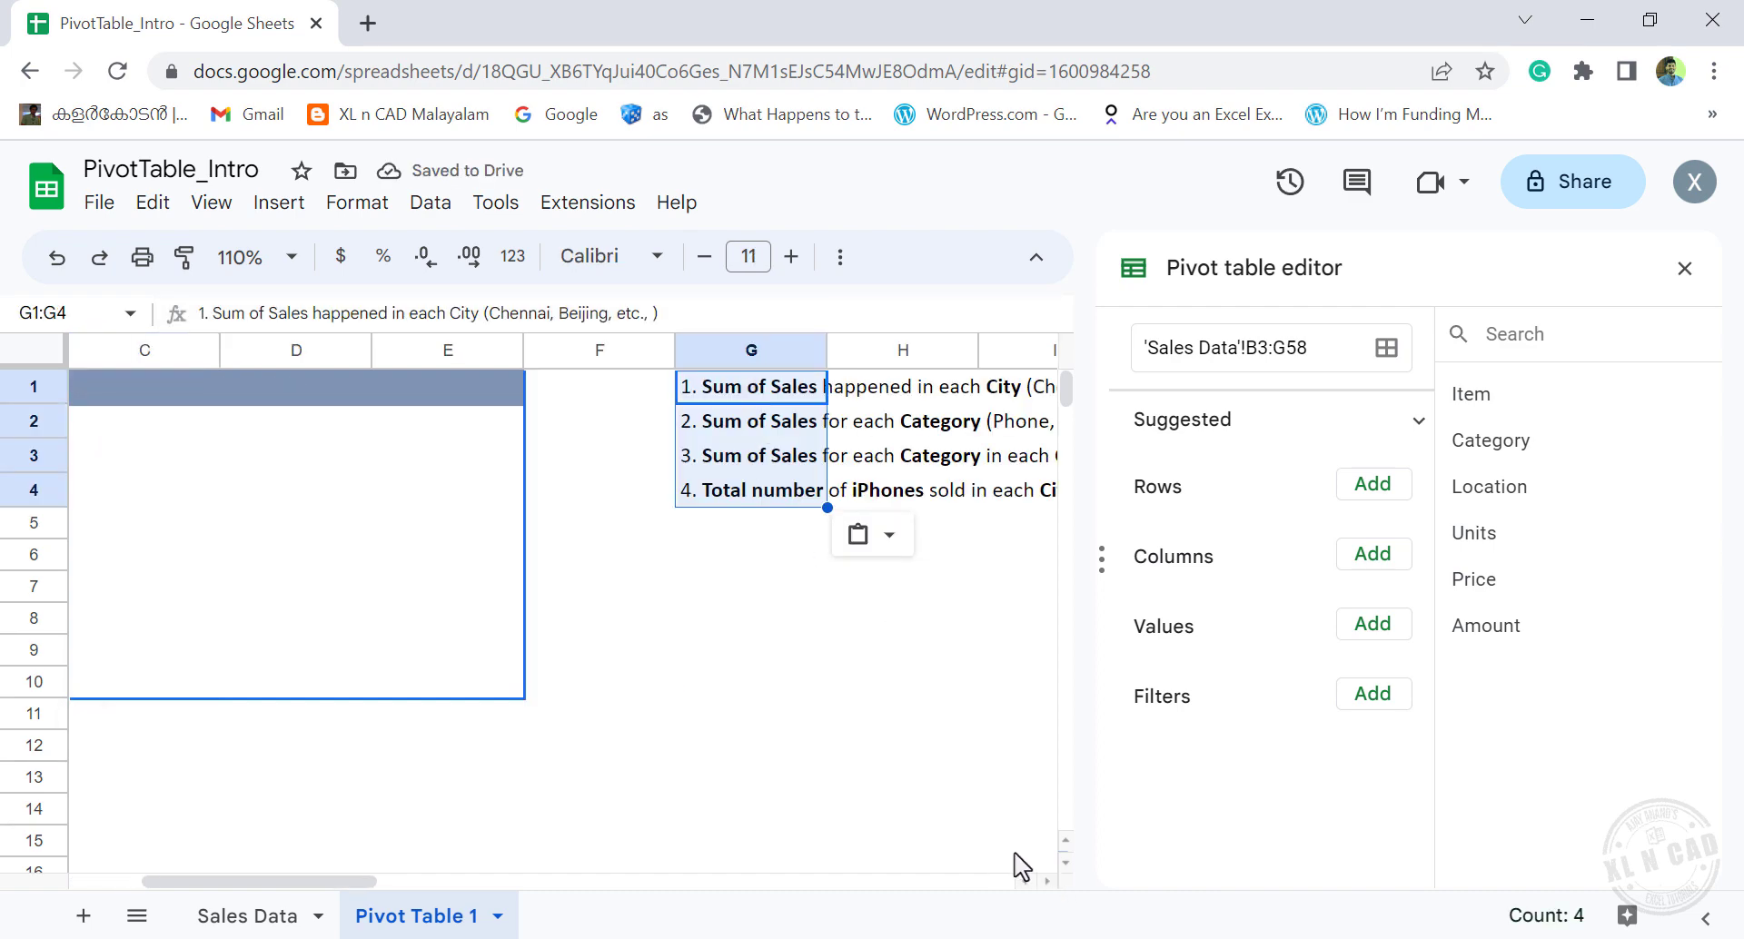
click(1046, 880)
click(1047, 880)
click(1046, 880)
click(695, 681)
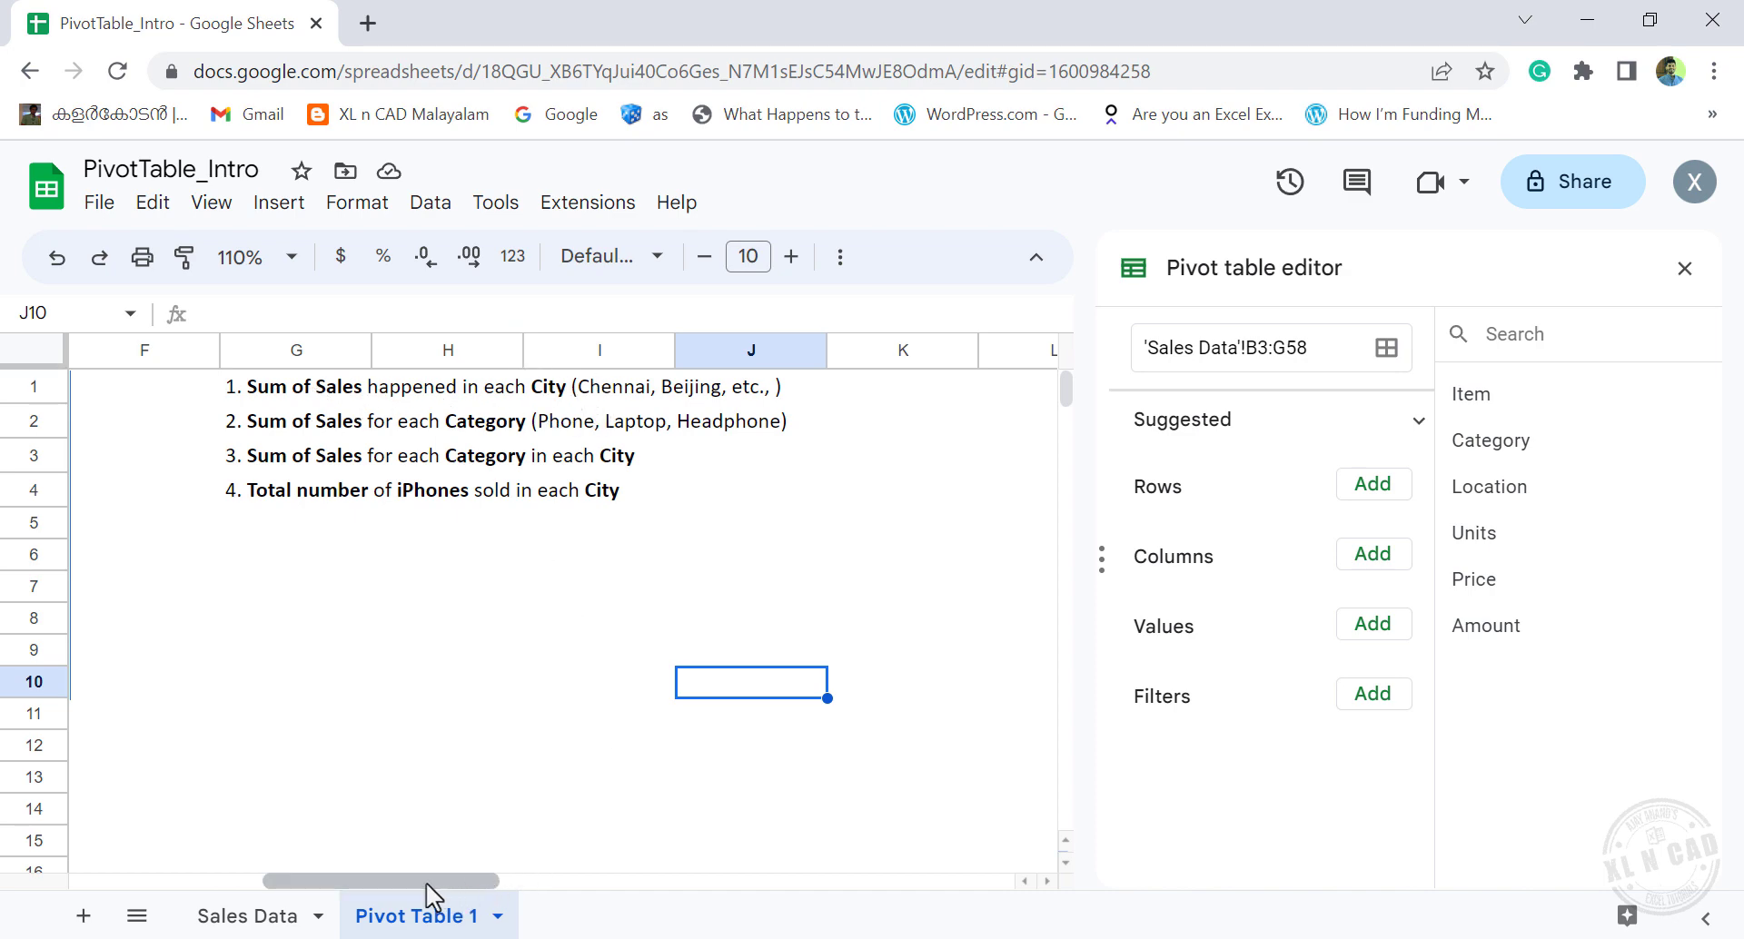
Add Location to the pivot table's rows and Amount to its values, summarized by SUM.
drag(428, 885, 277, 899)
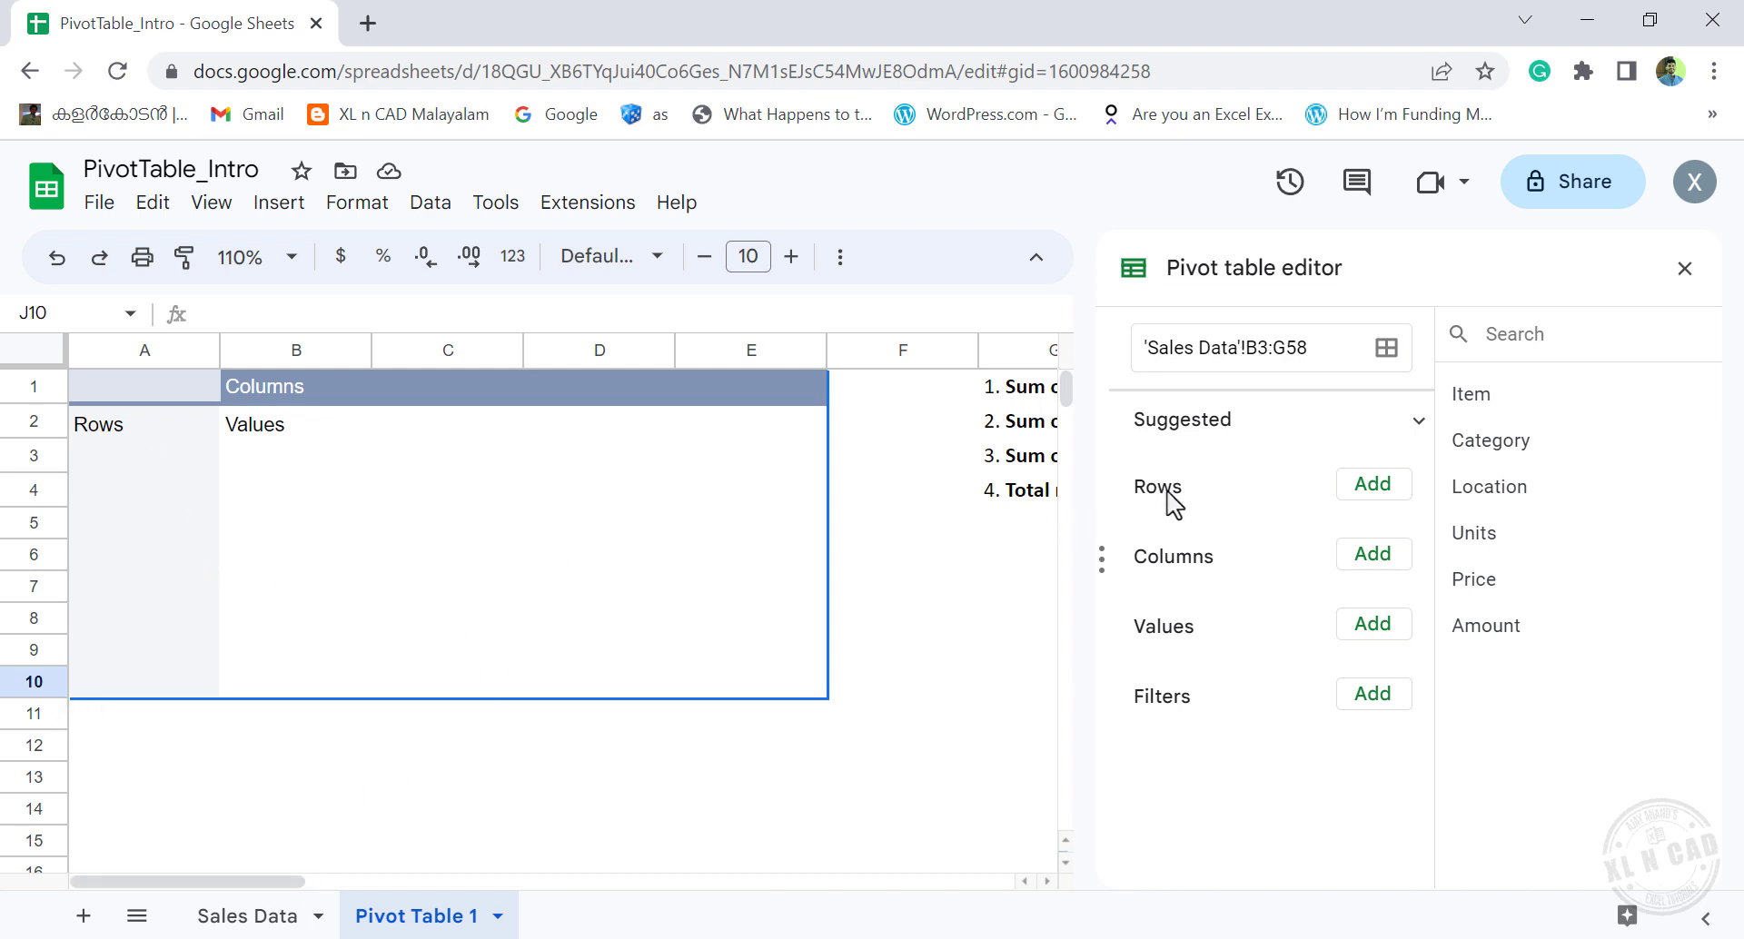
click(1376, 509)
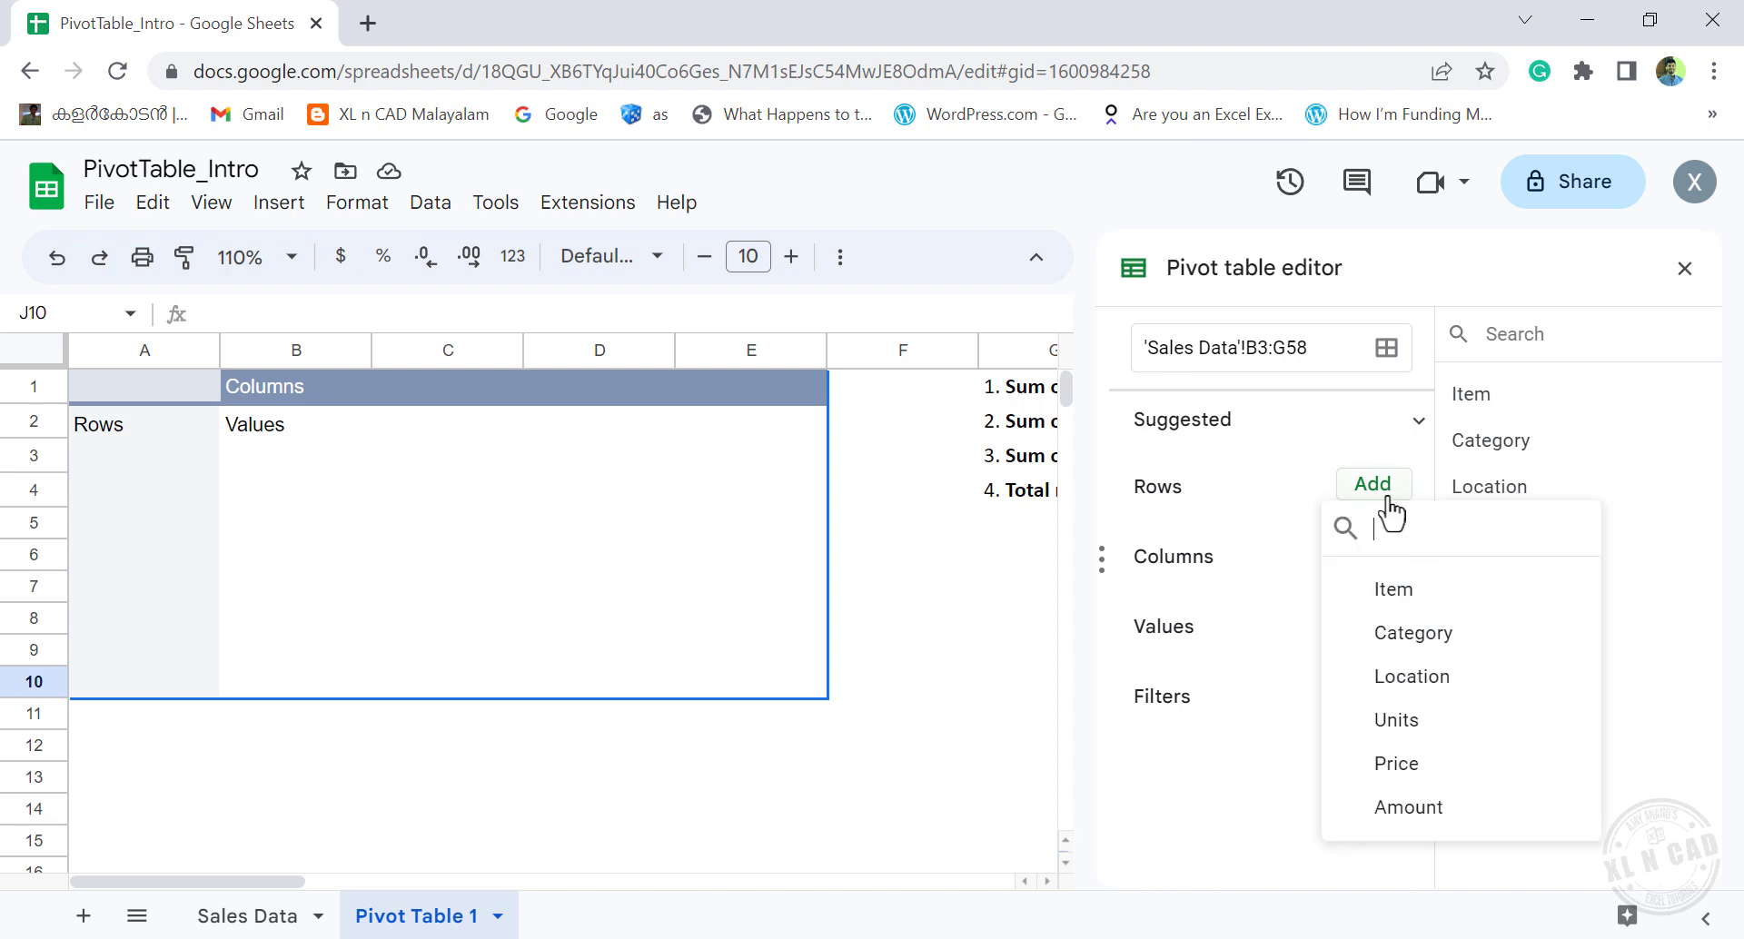
click(1443, 692)
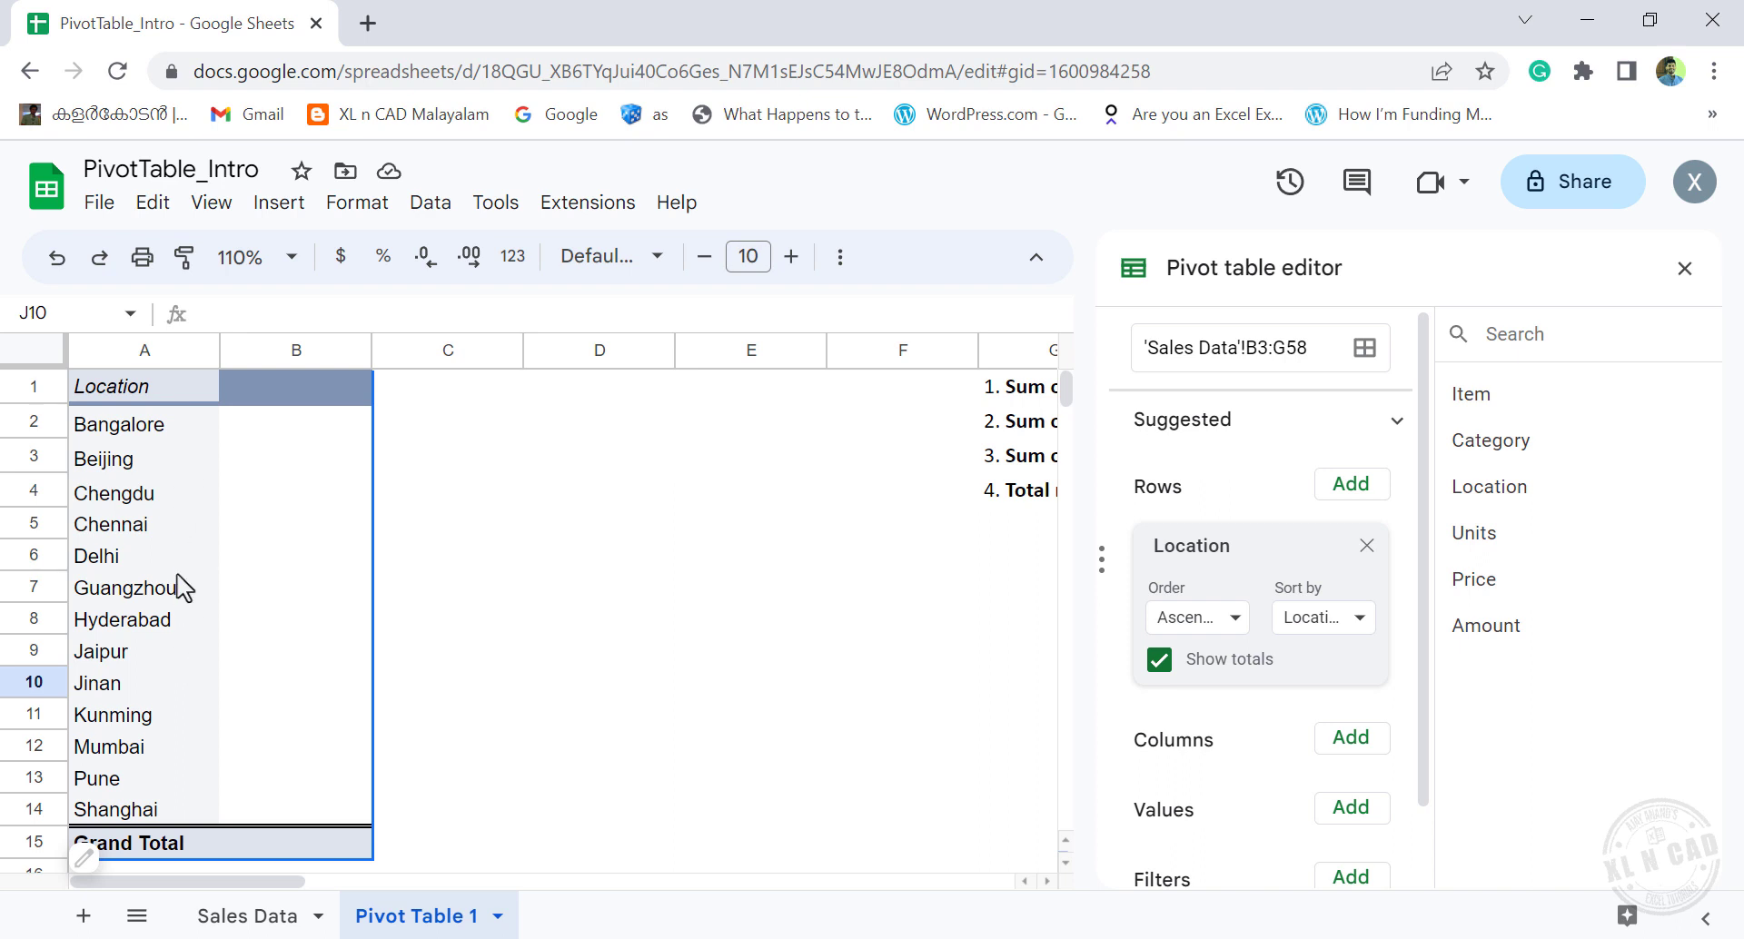
drag(1428, 596, 1425, 699)
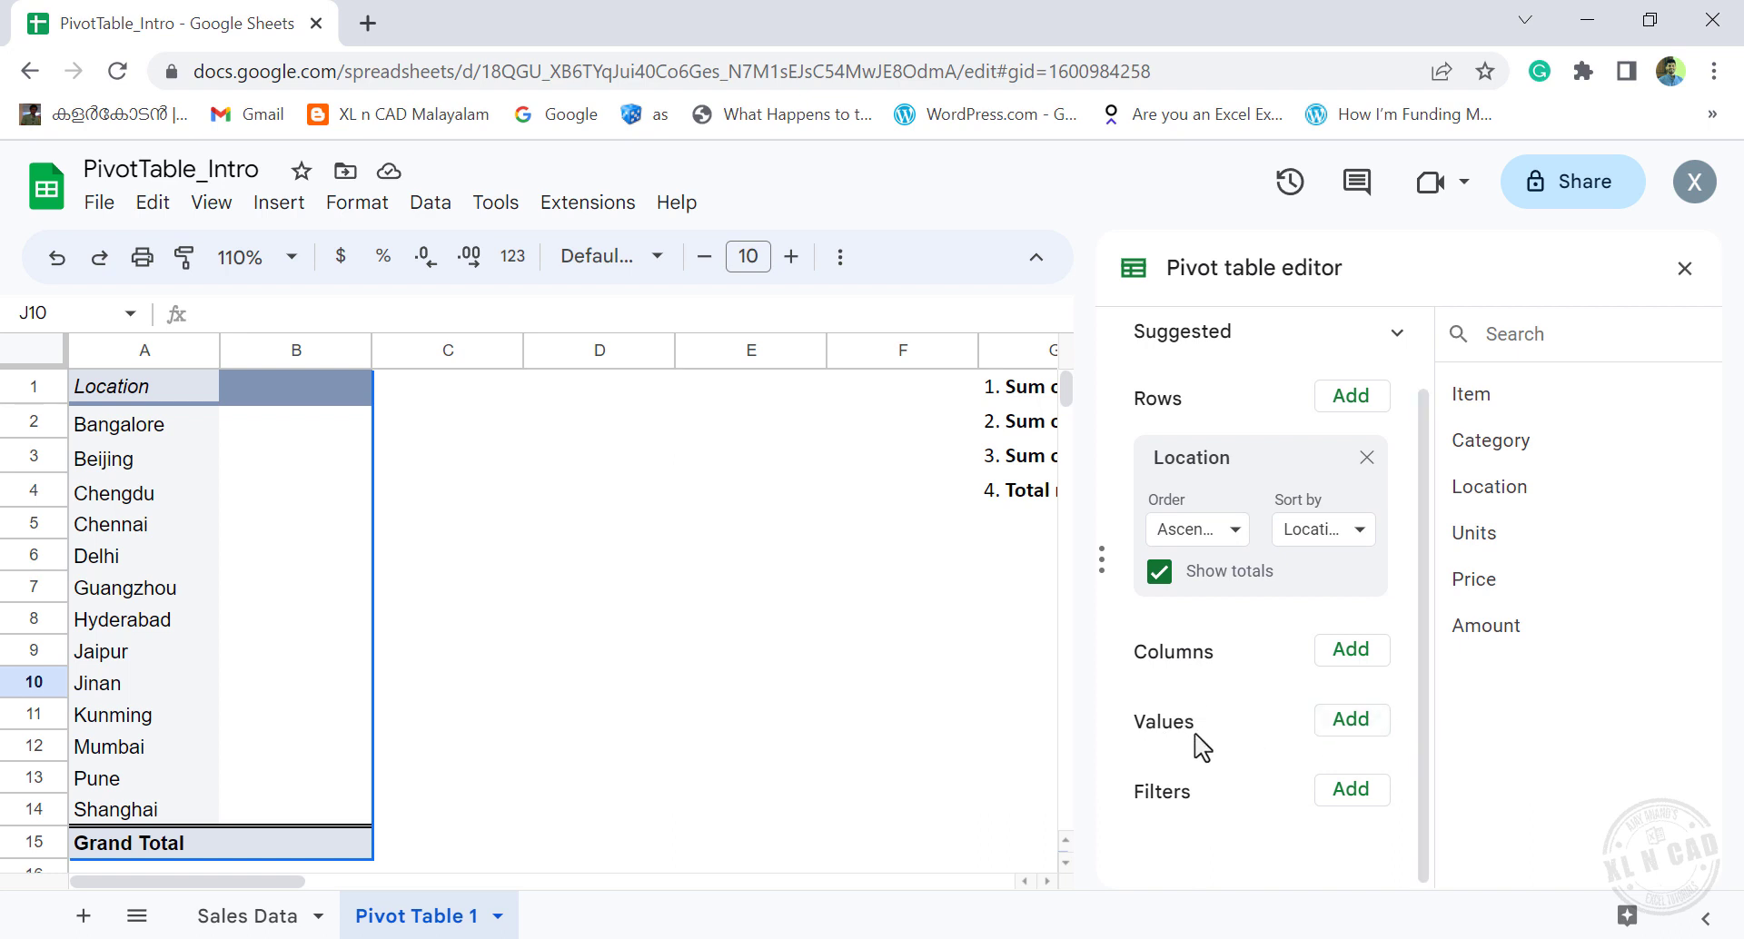
click(1355, 736)
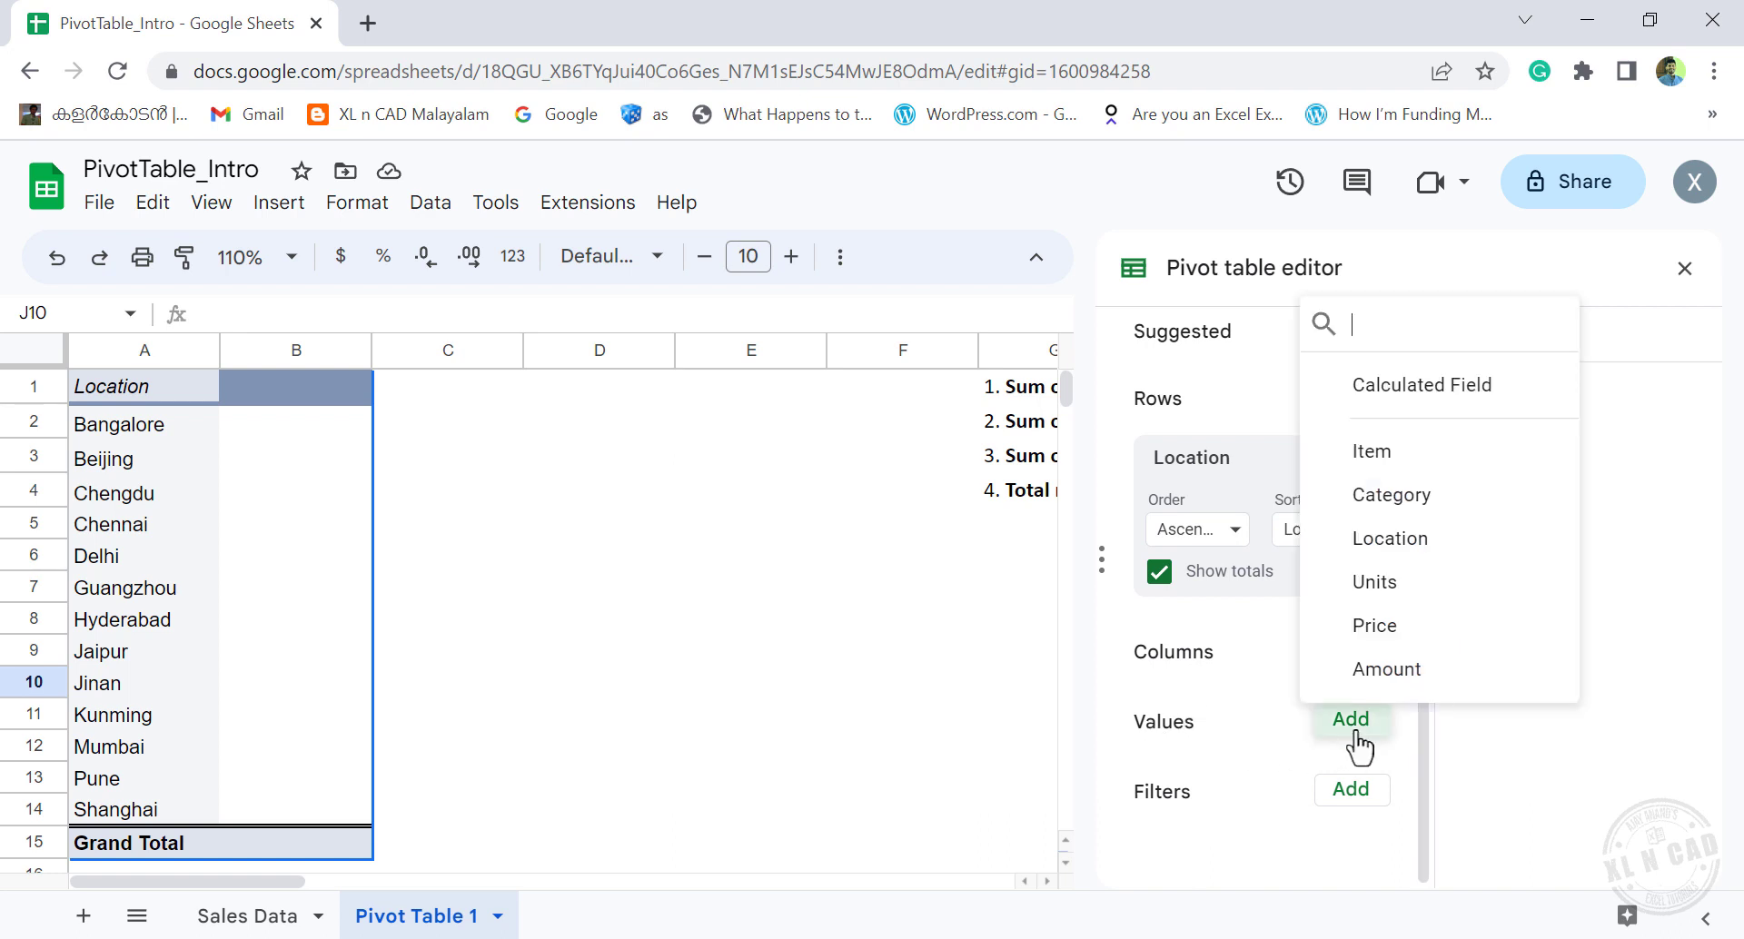
click(1435, 672)
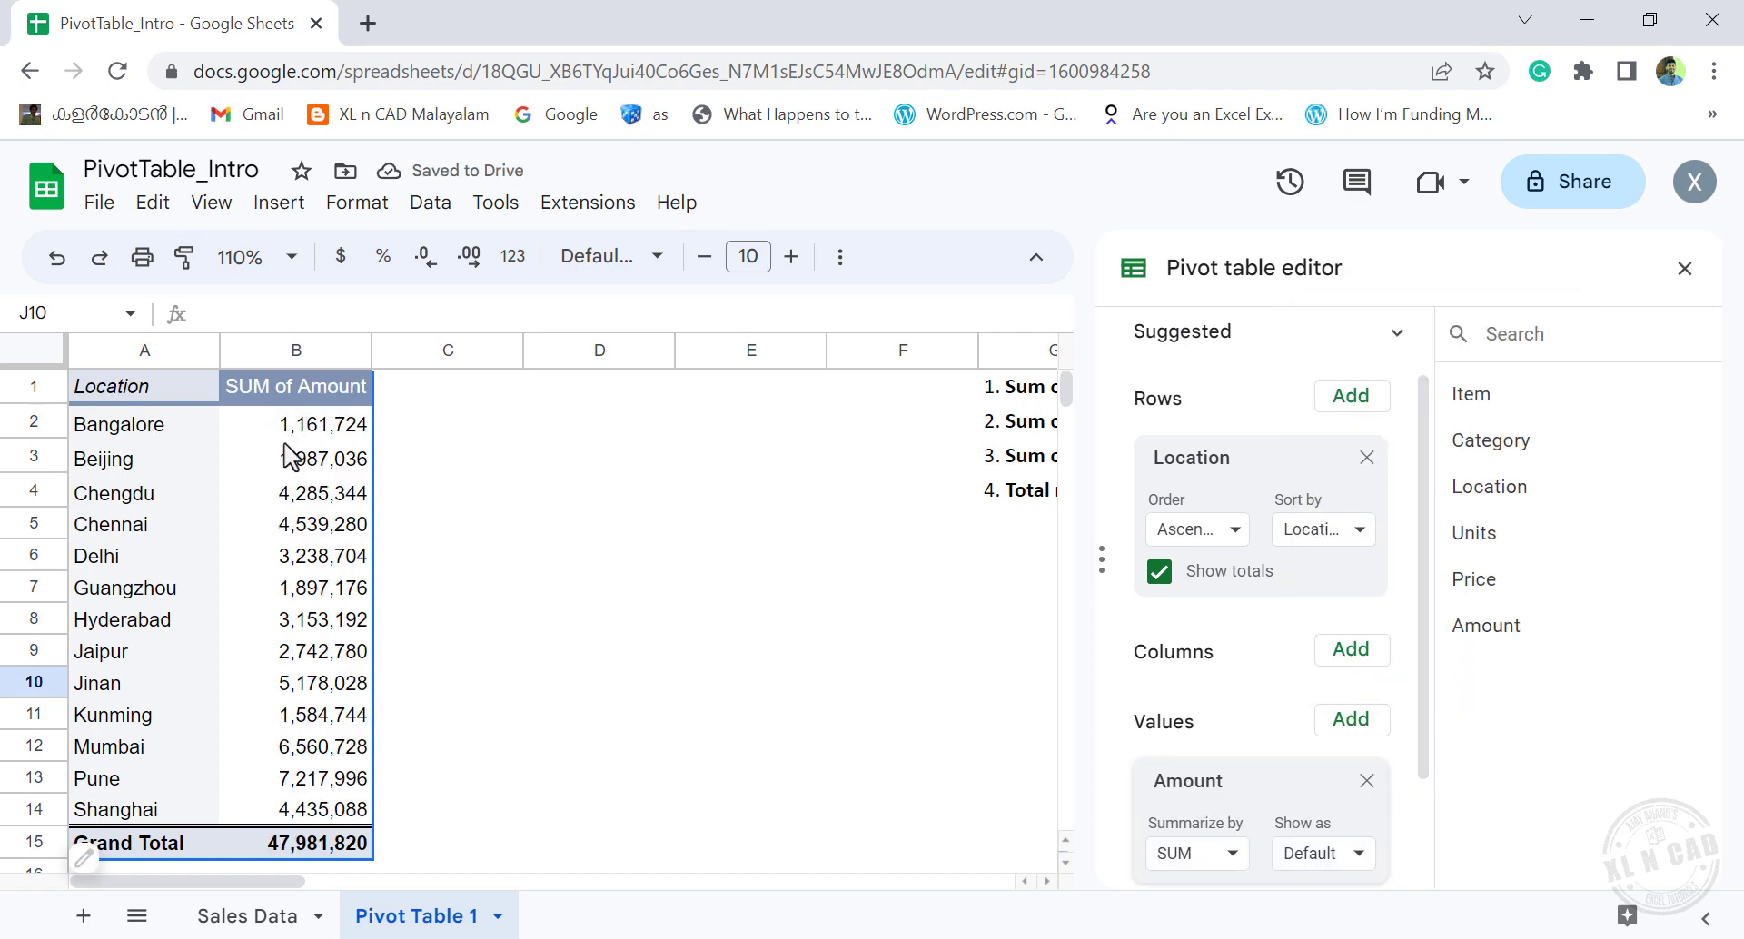
scroll(331, 763, down, 1)
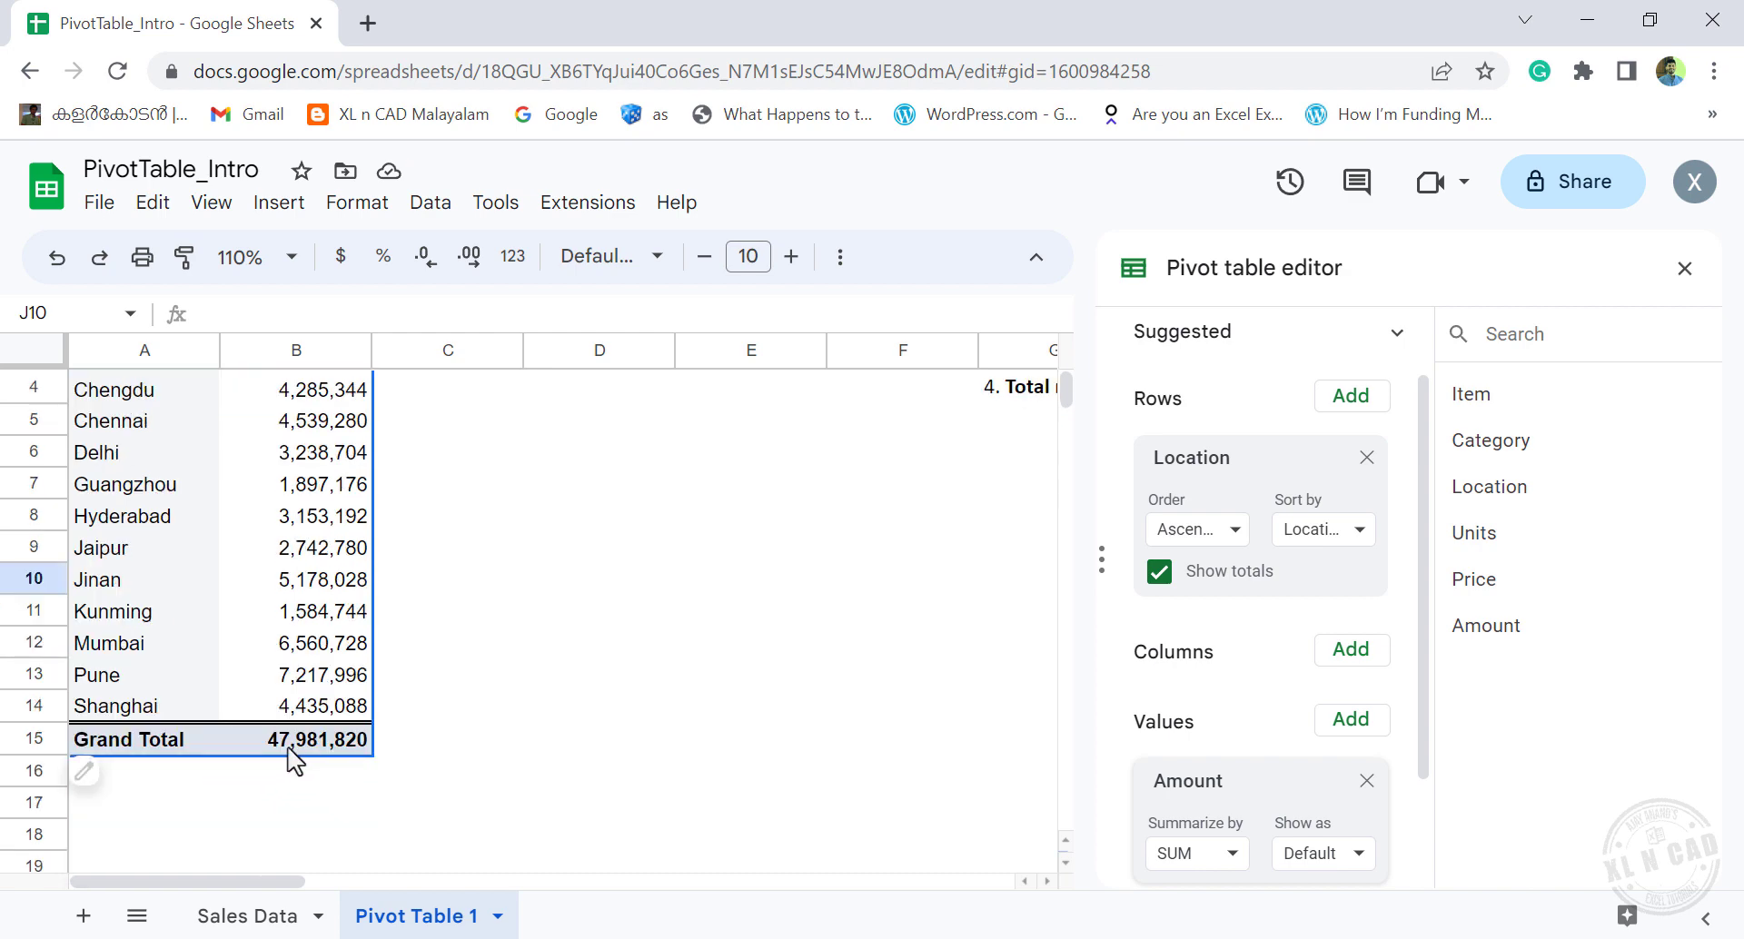
scroll(286, 759, up, 1)
Narrow column C and move the four questions from column G to D1:D4, beside the pivot table.
click(1048, 881)
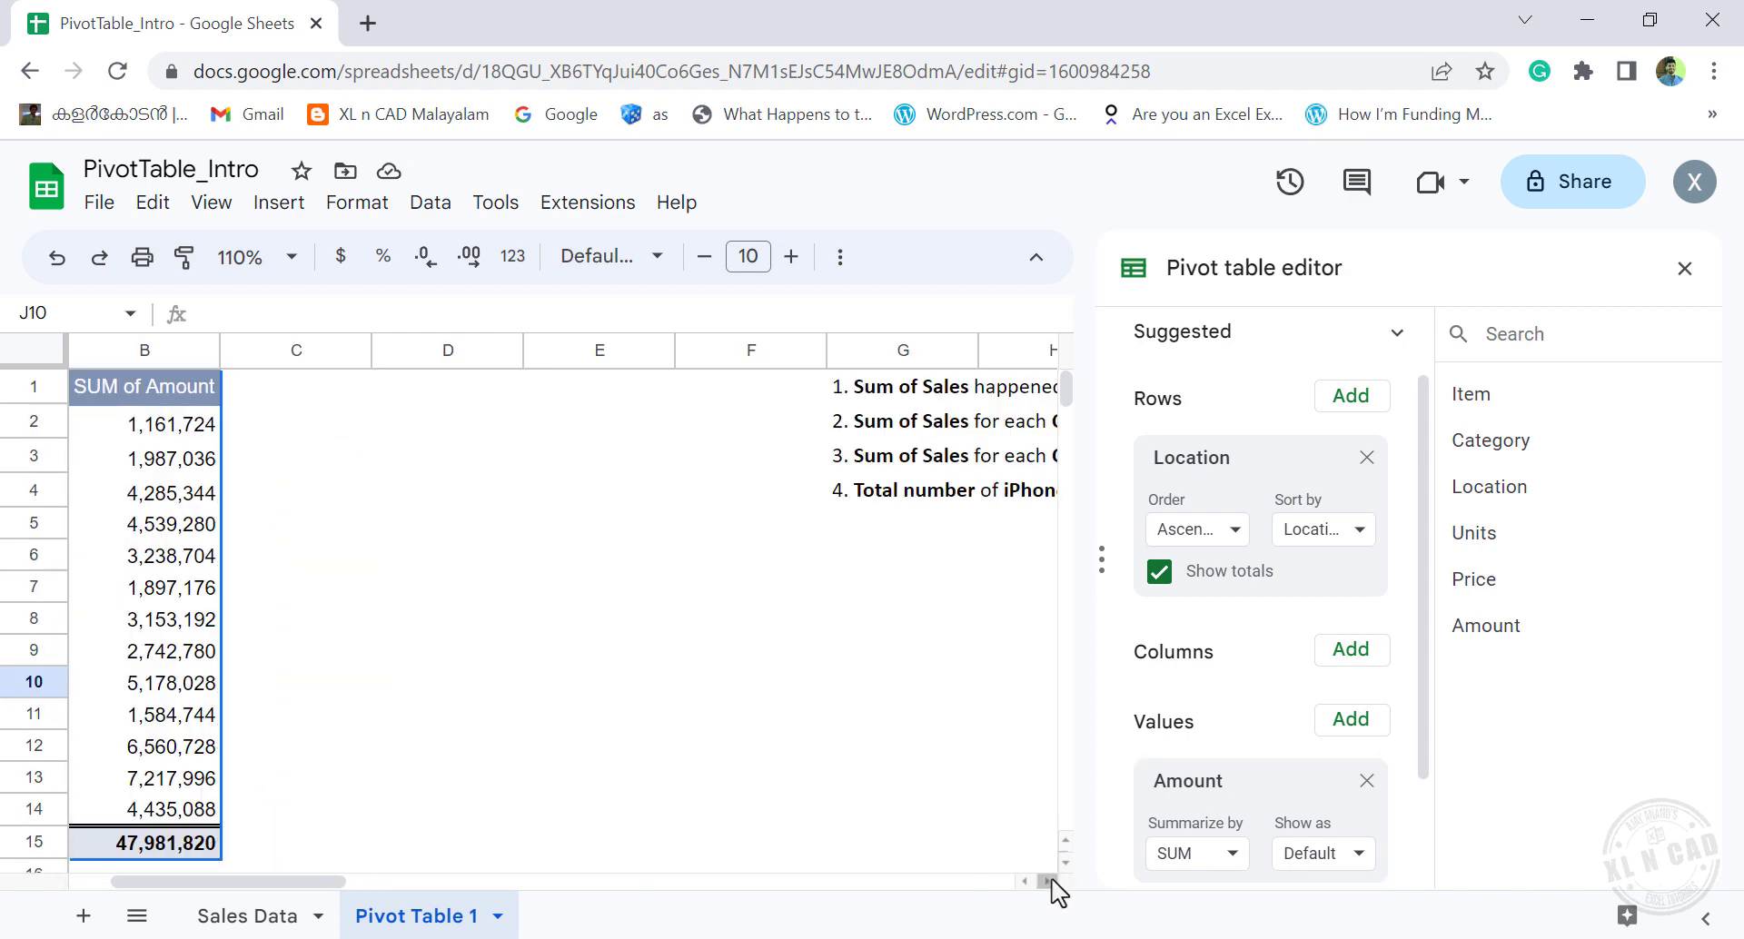
click(1048, 881)
click(1049, 881)
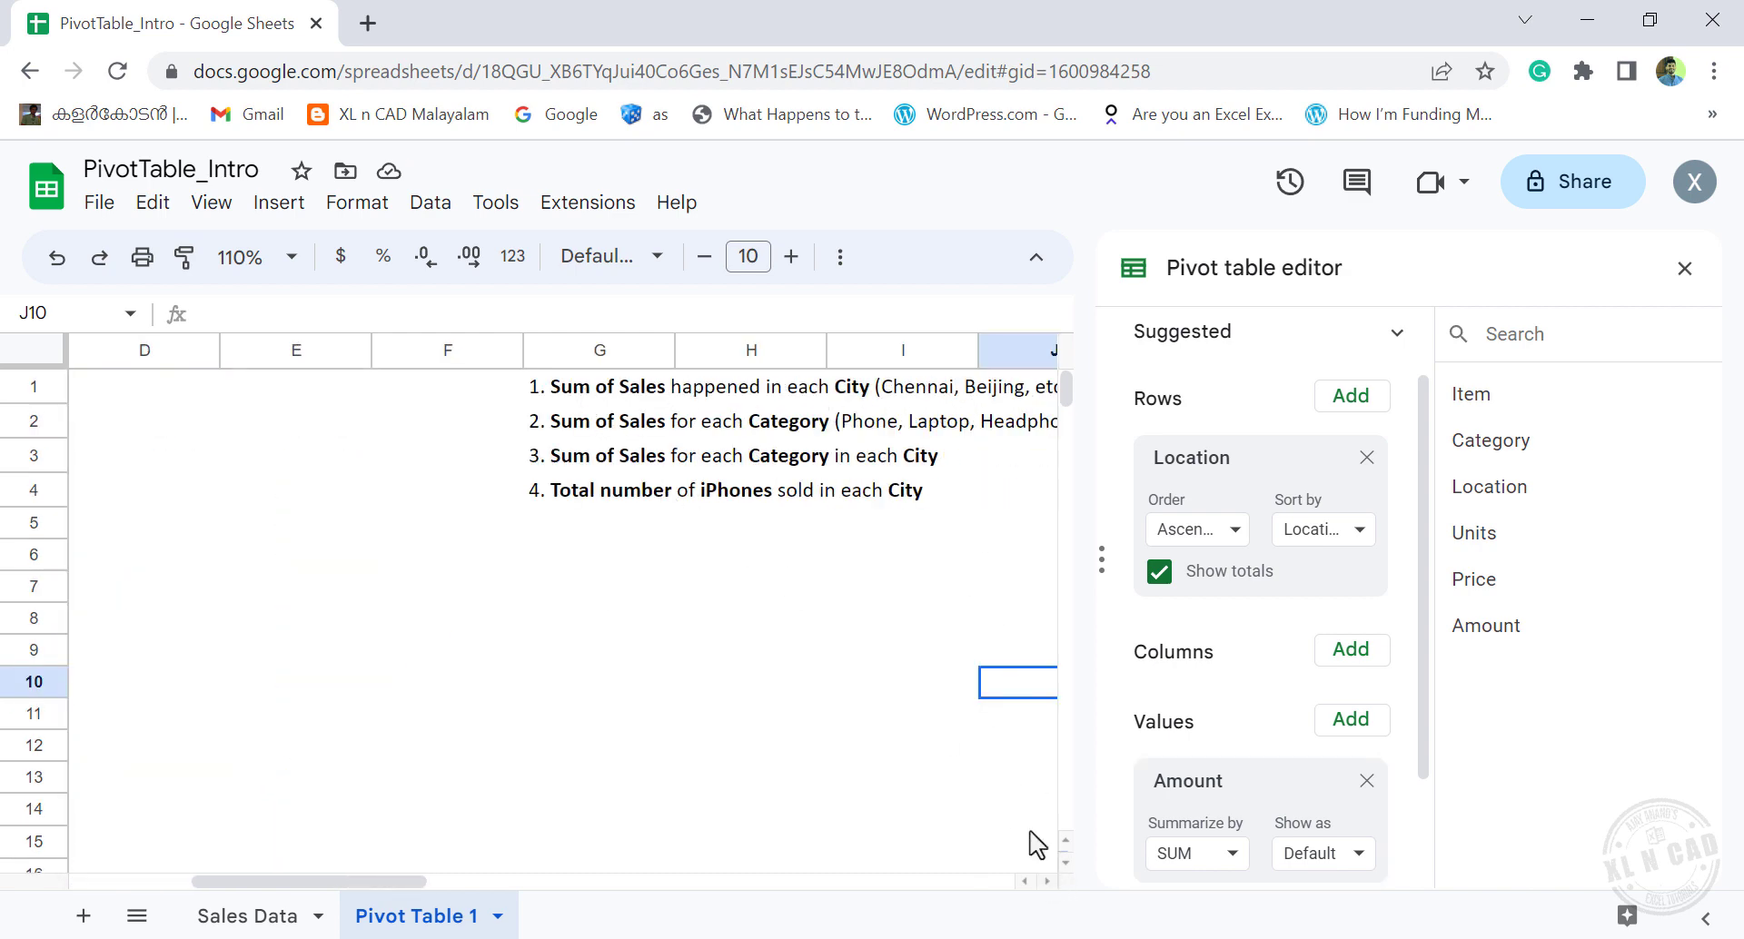
click(1048, 881)
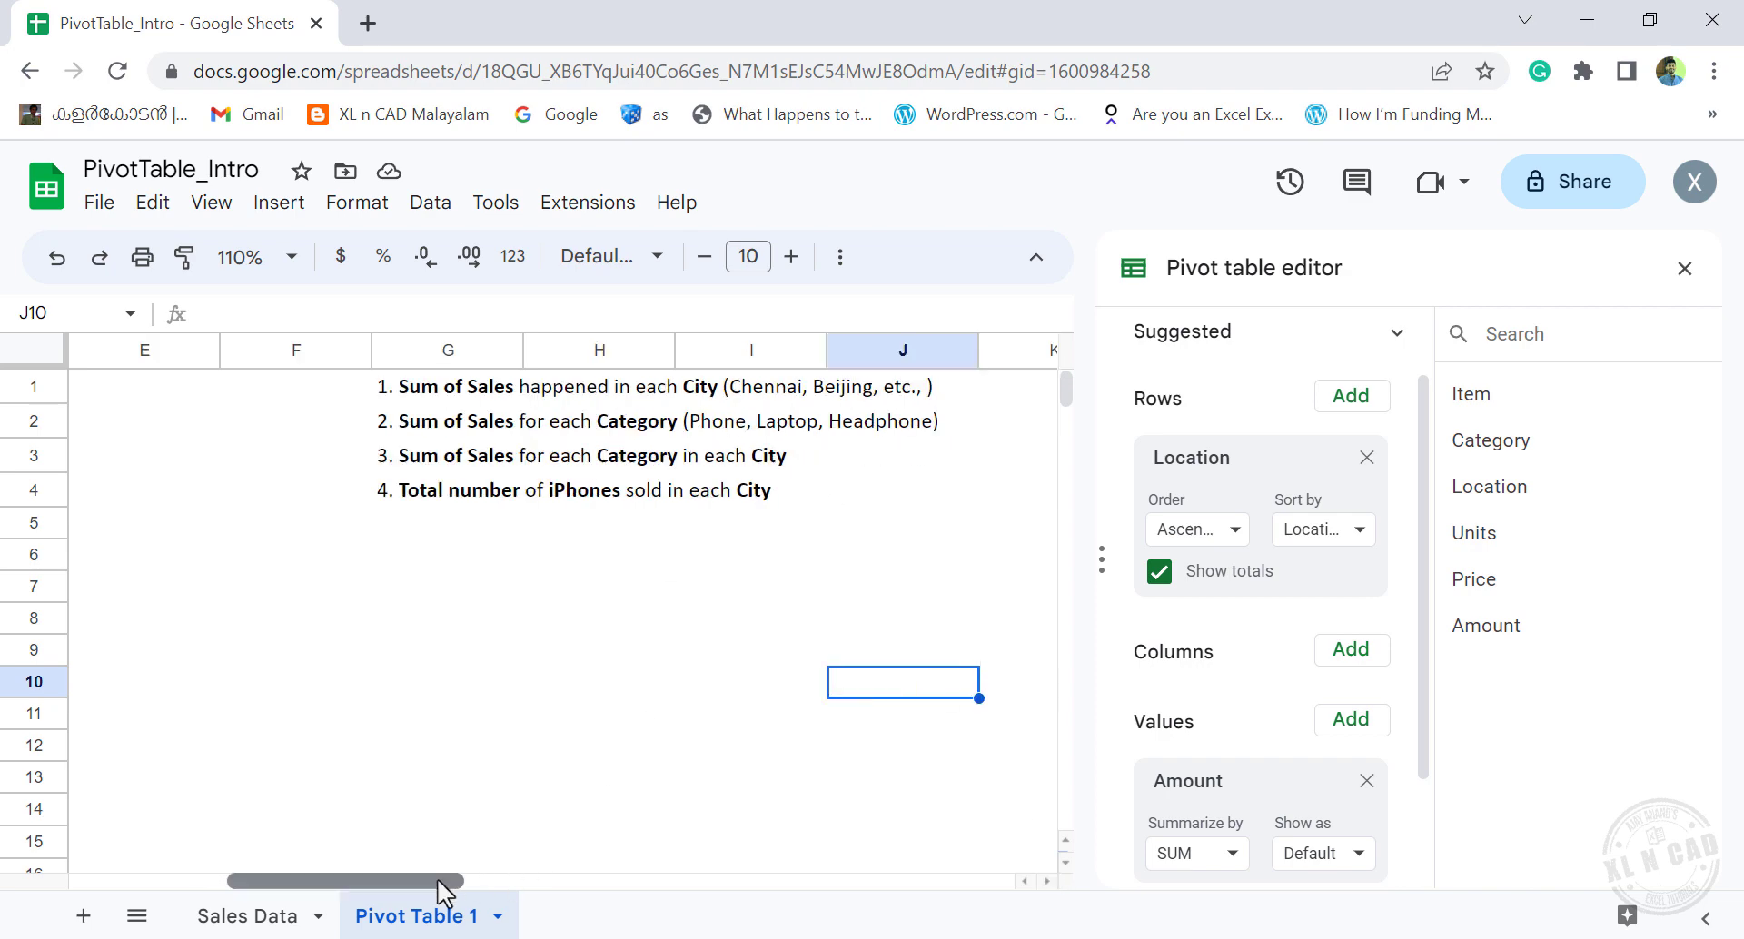
drag(438, 879, 256, 883)
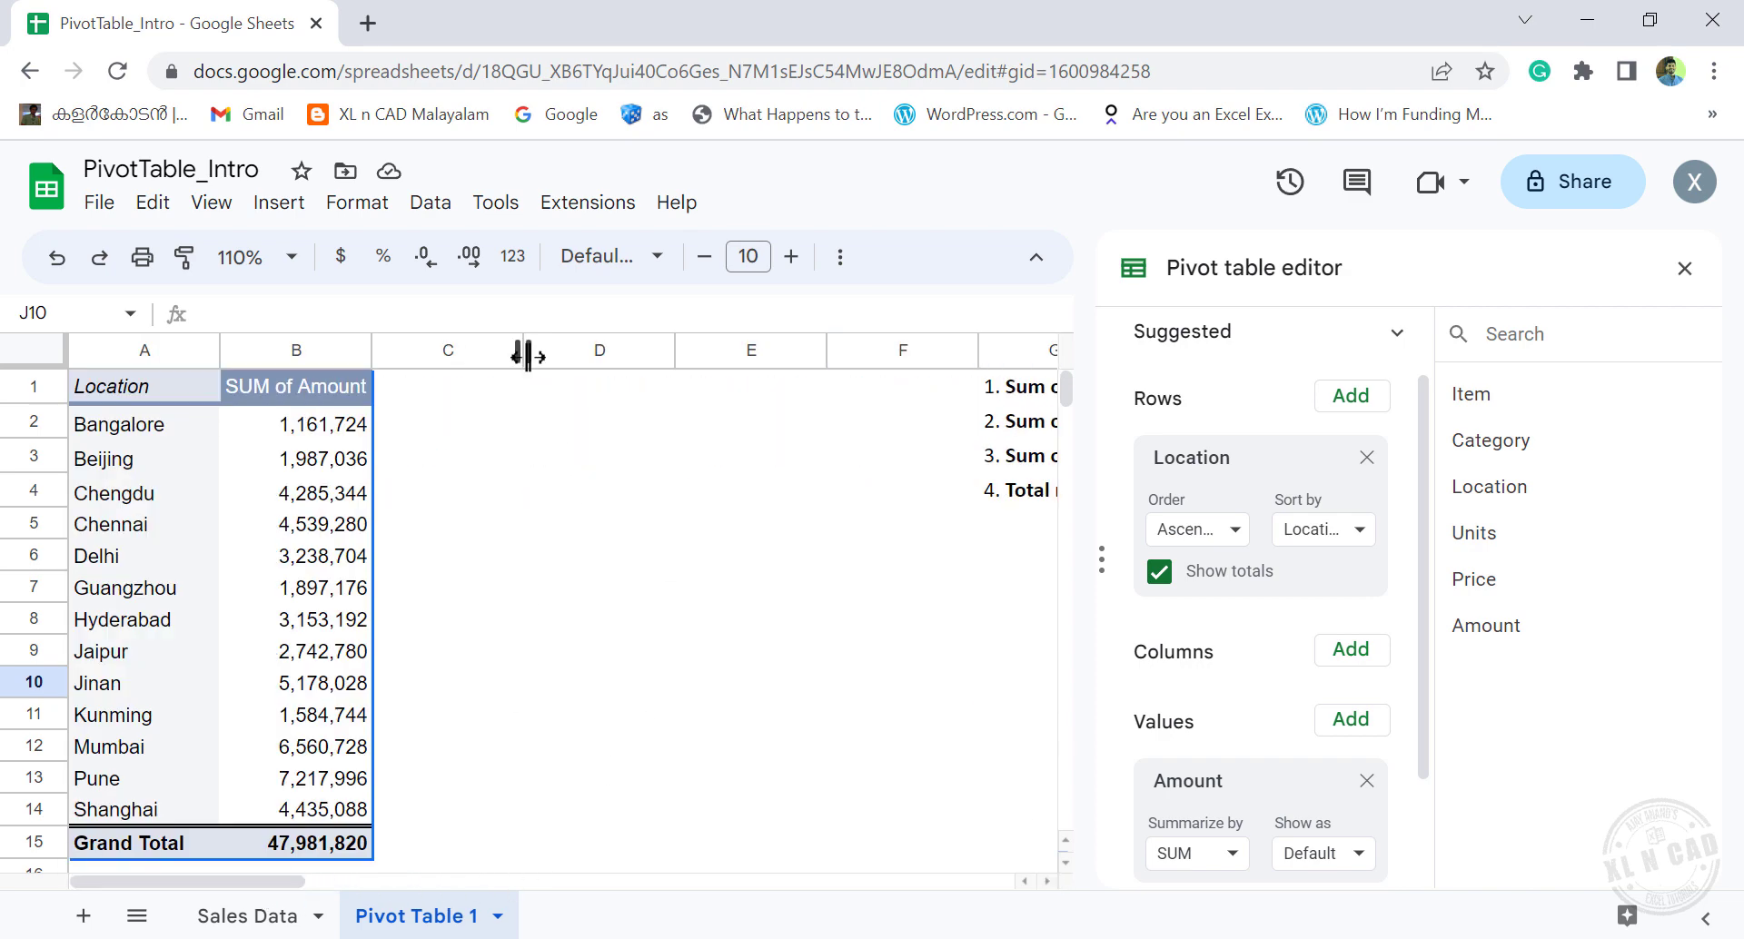
drag(523, 350, 430, 357)
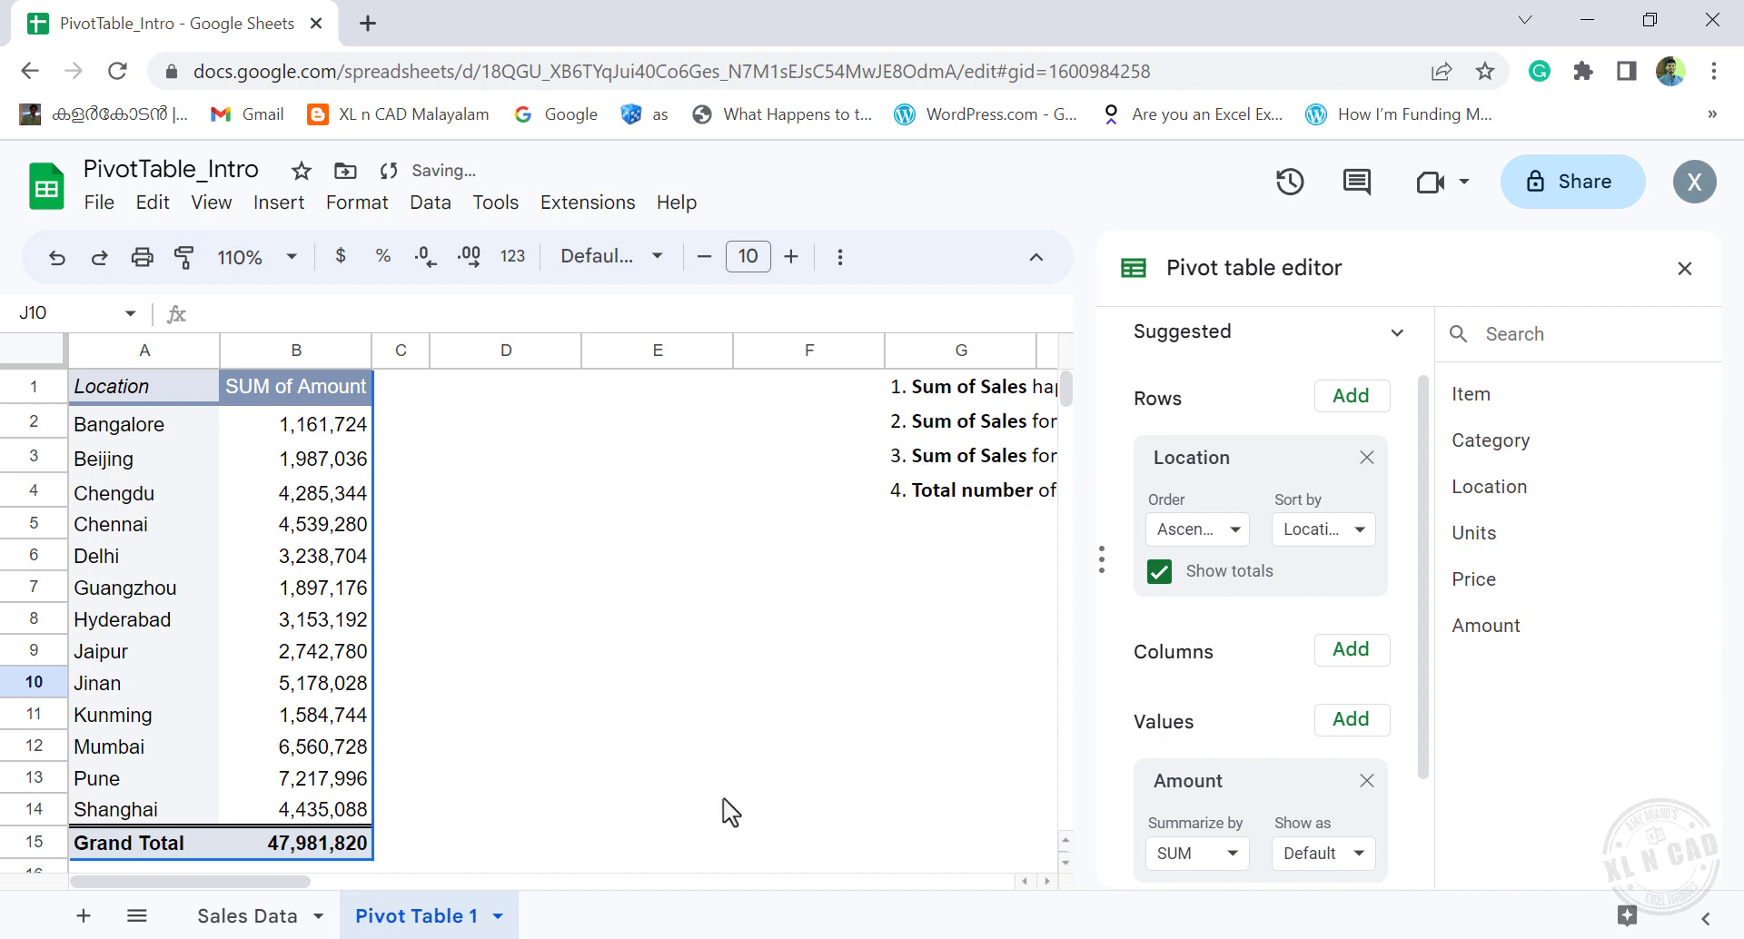
drag(936, 392, 554, 510)
click(809, 589)
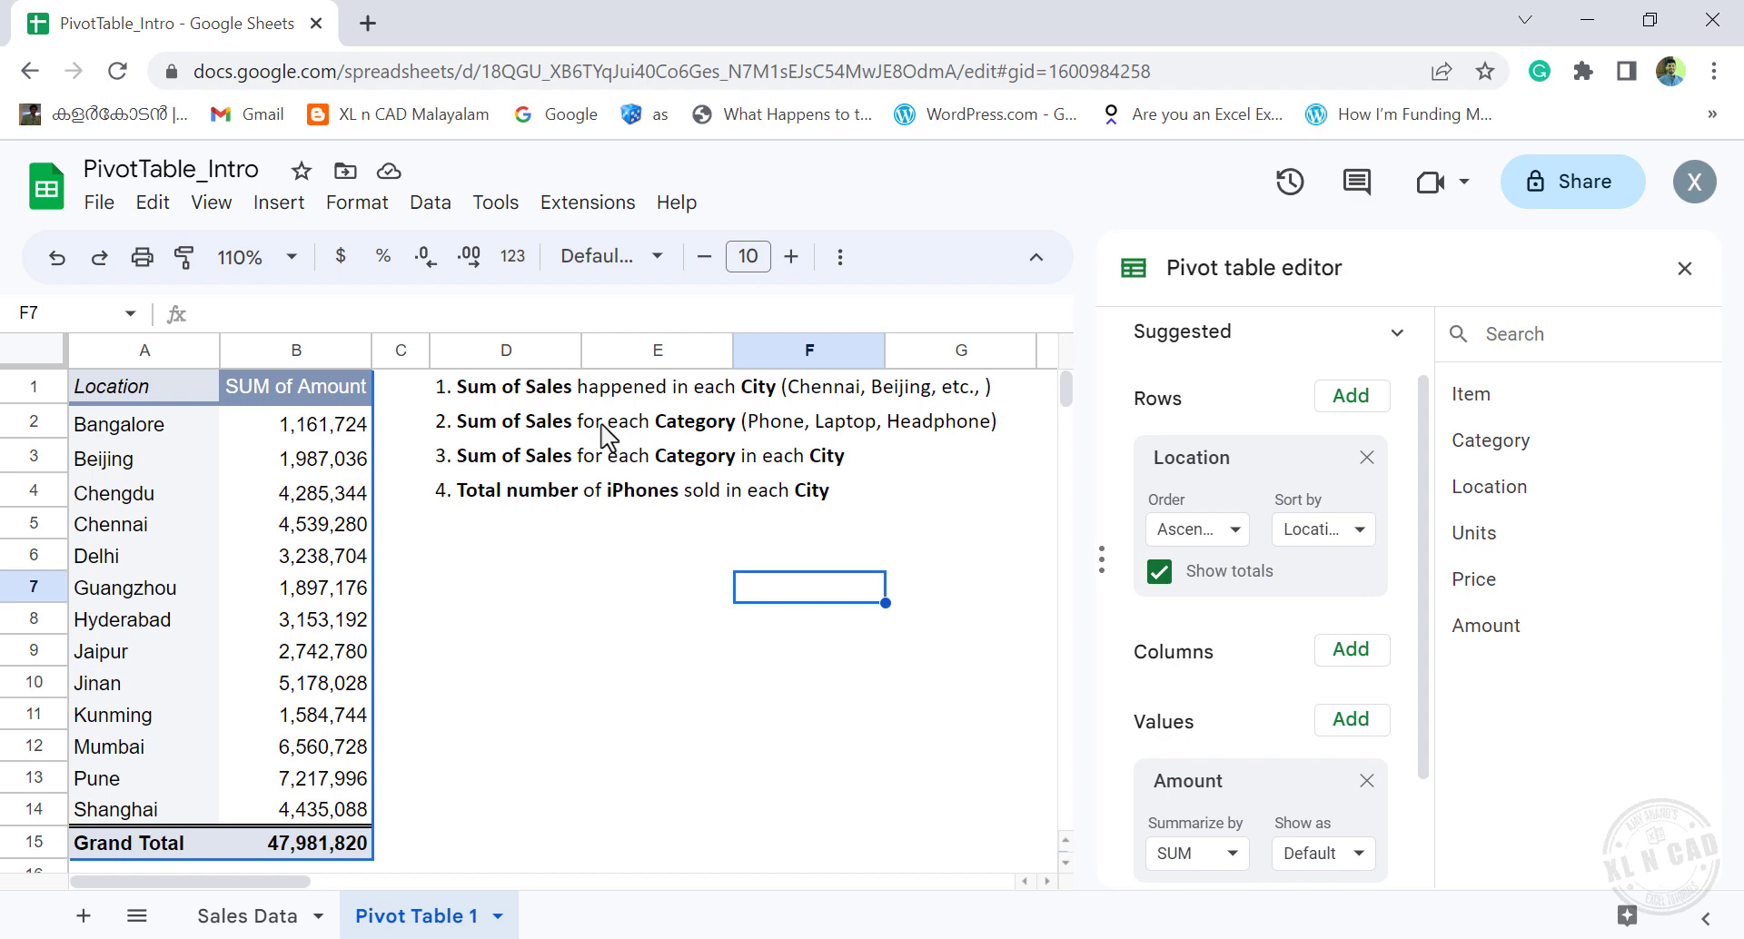
Copy the whole pivot table A1:B15 and paste it at D6, below the questions.
drag(127, 386, 327, 849)
right_click(336, 640)
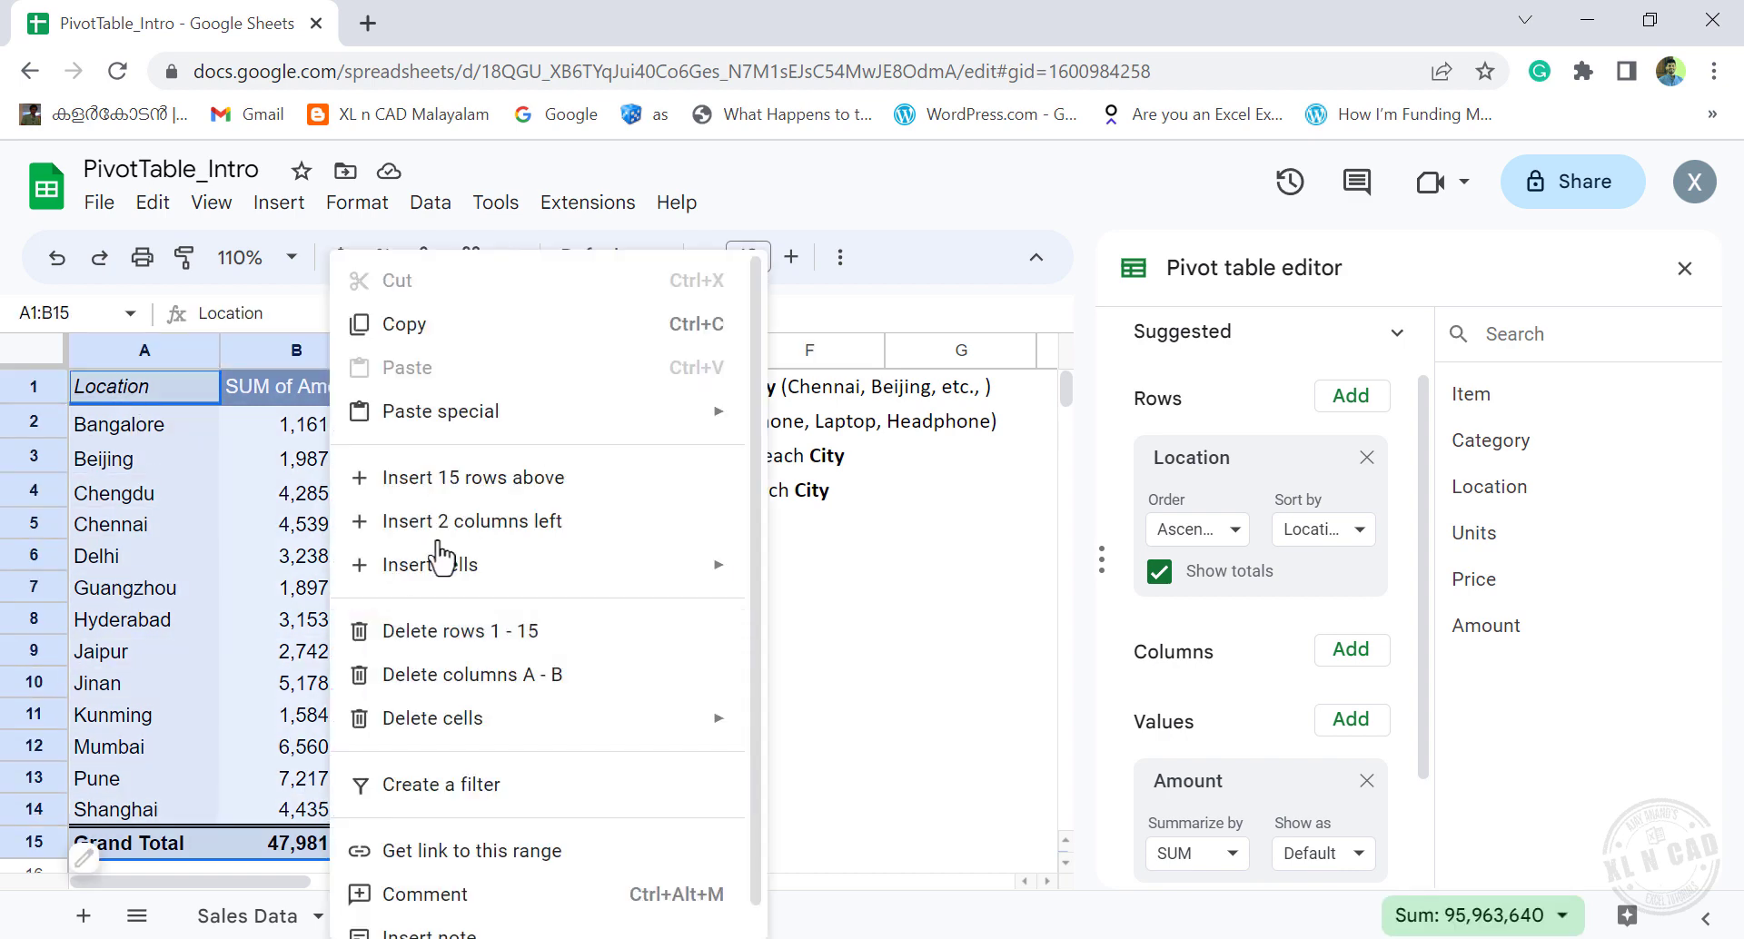
click(486, 323)
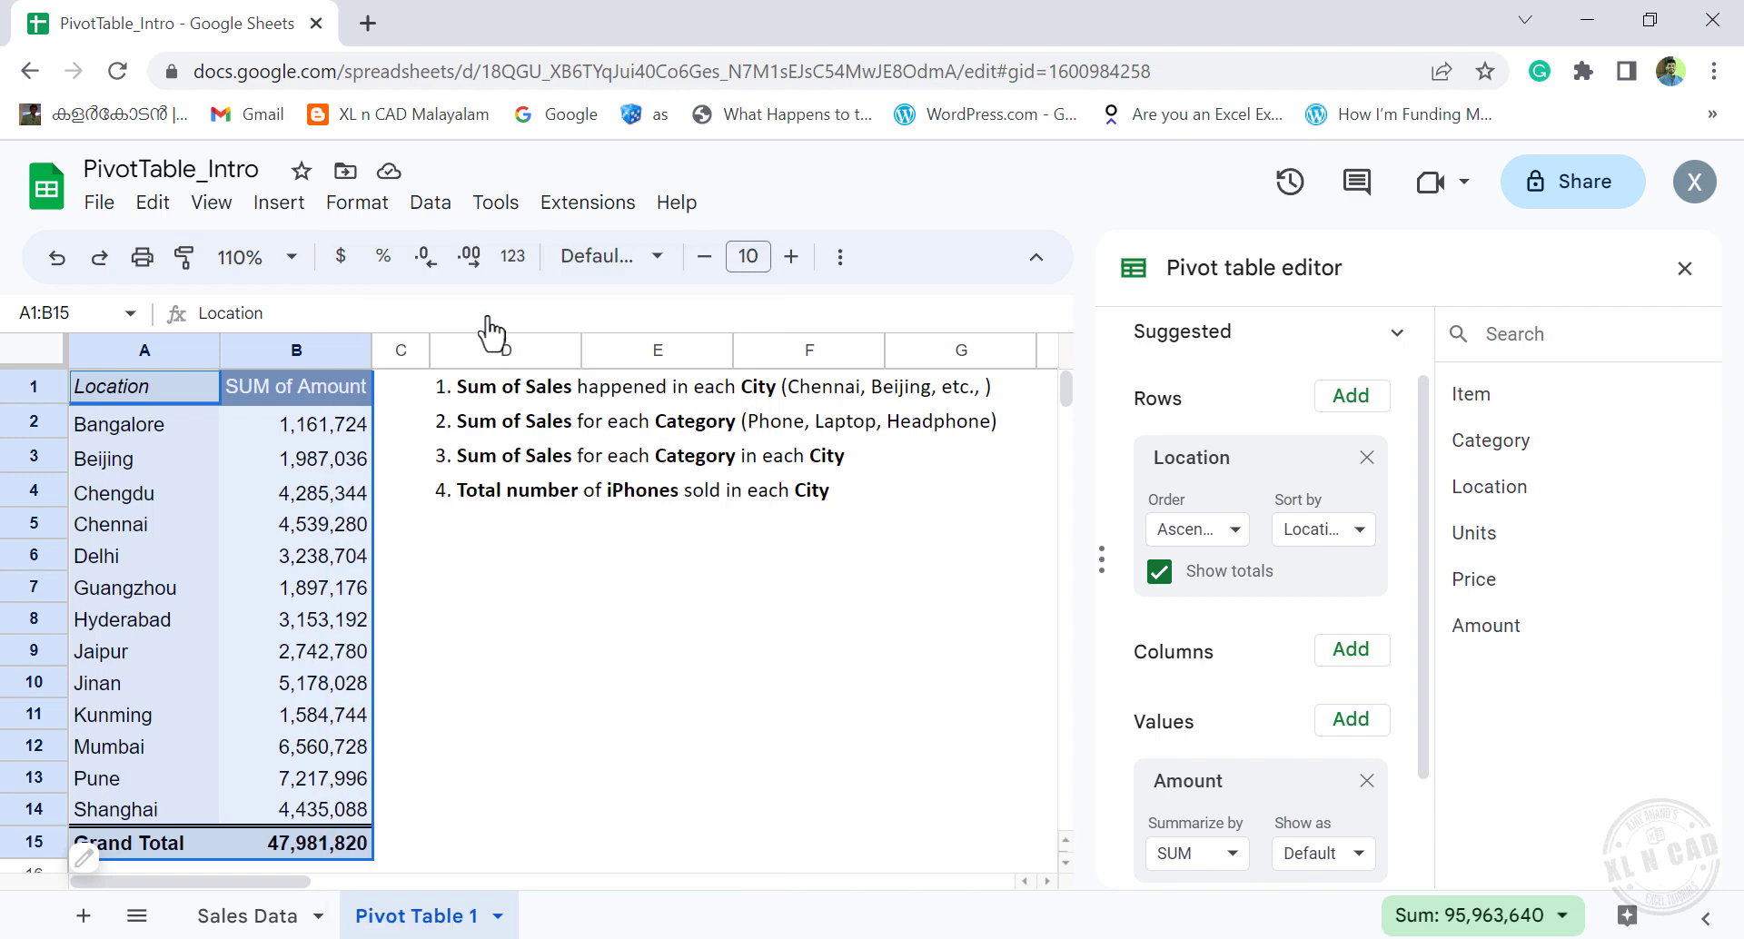
right_click(485, 567)
click(607, 370)
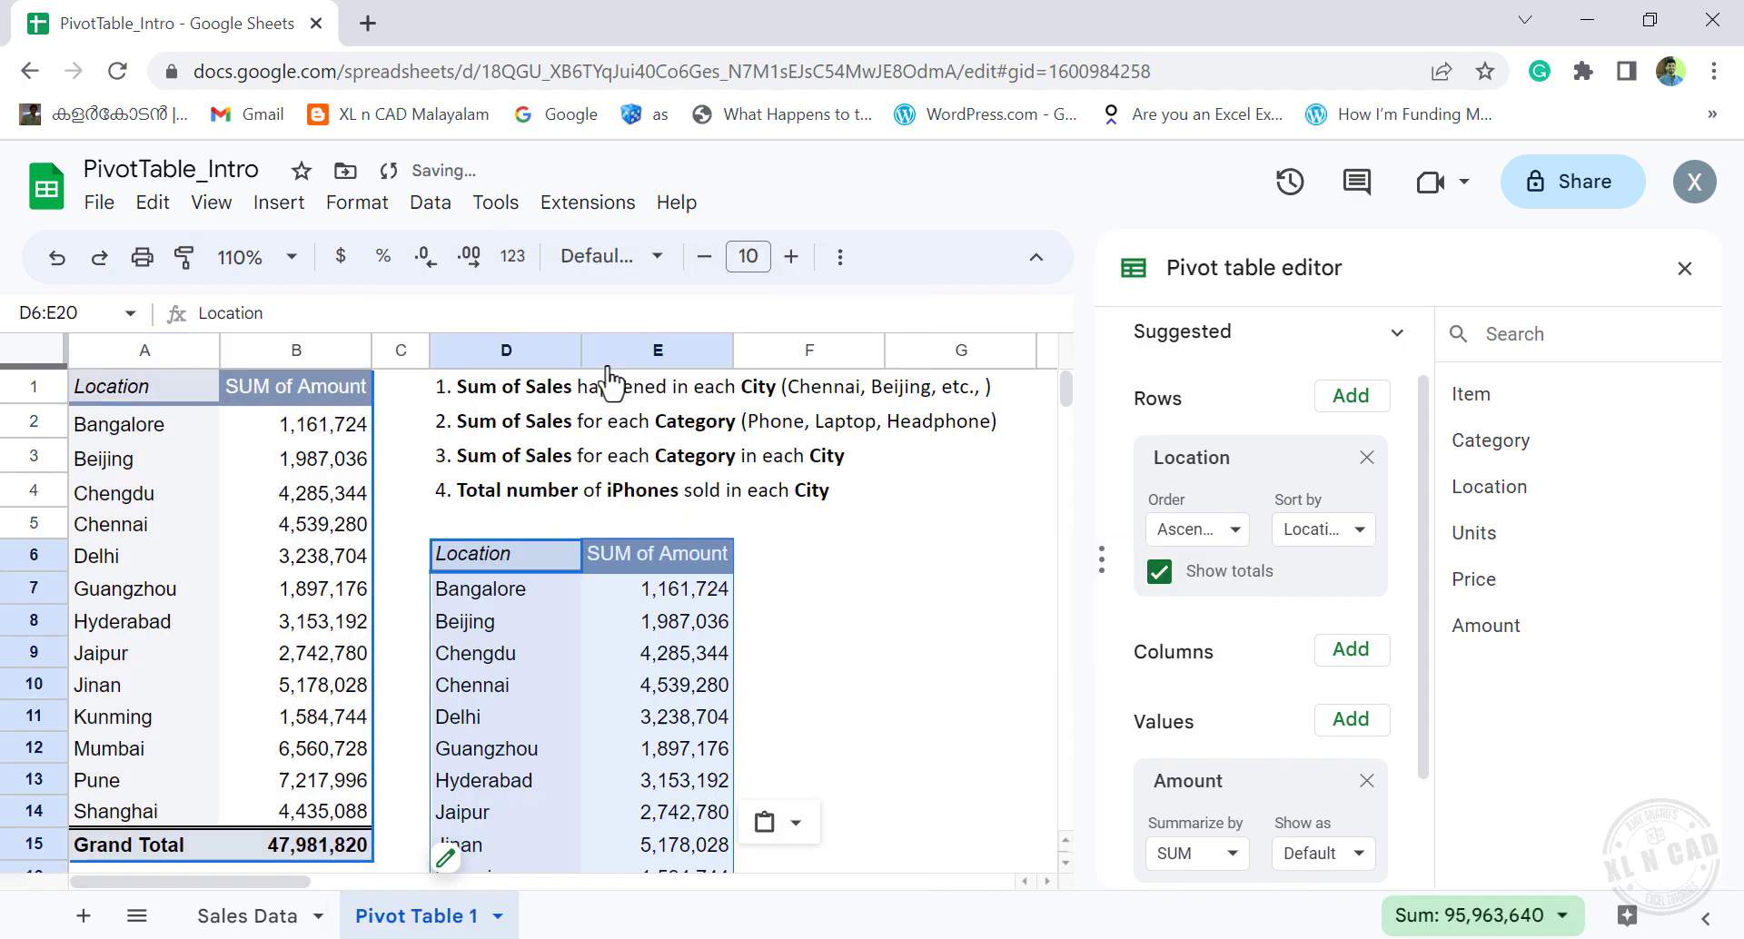
Replace Location with Category in the rows of the pivot table at D6.
click(502, 590)
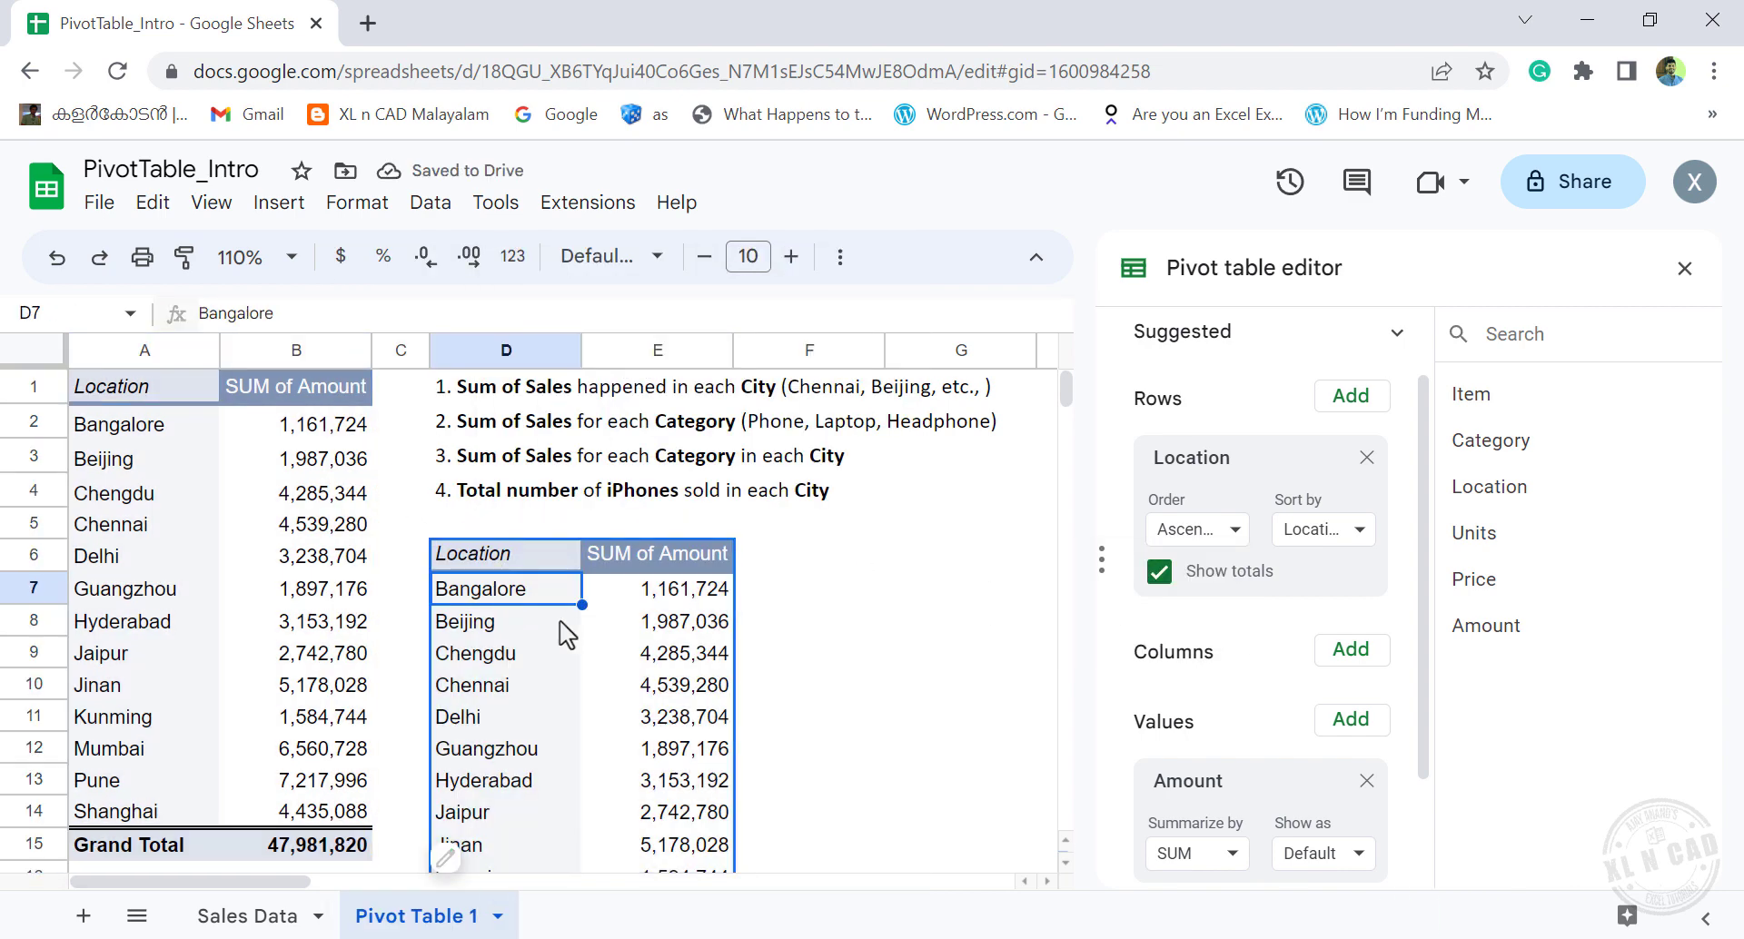
scroll(561, 624, down, 1)
scroll(553, 563, down, 1)
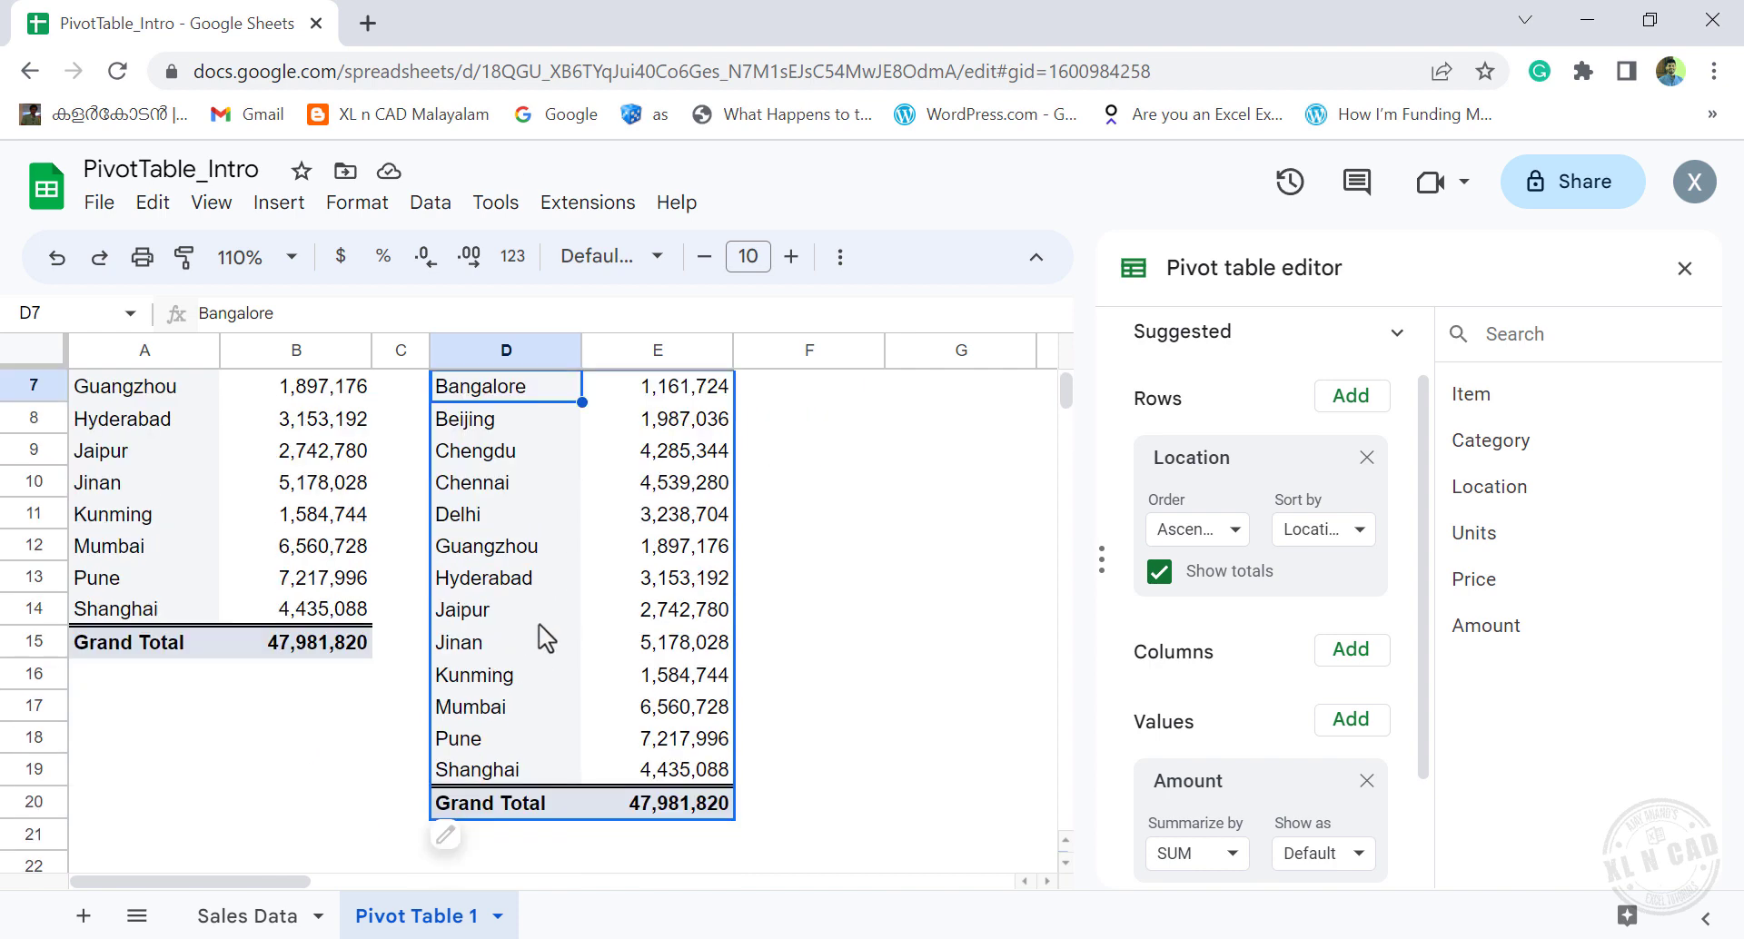
scroll(544, 636, up, 1)
scroll(541, 633, up, 1)
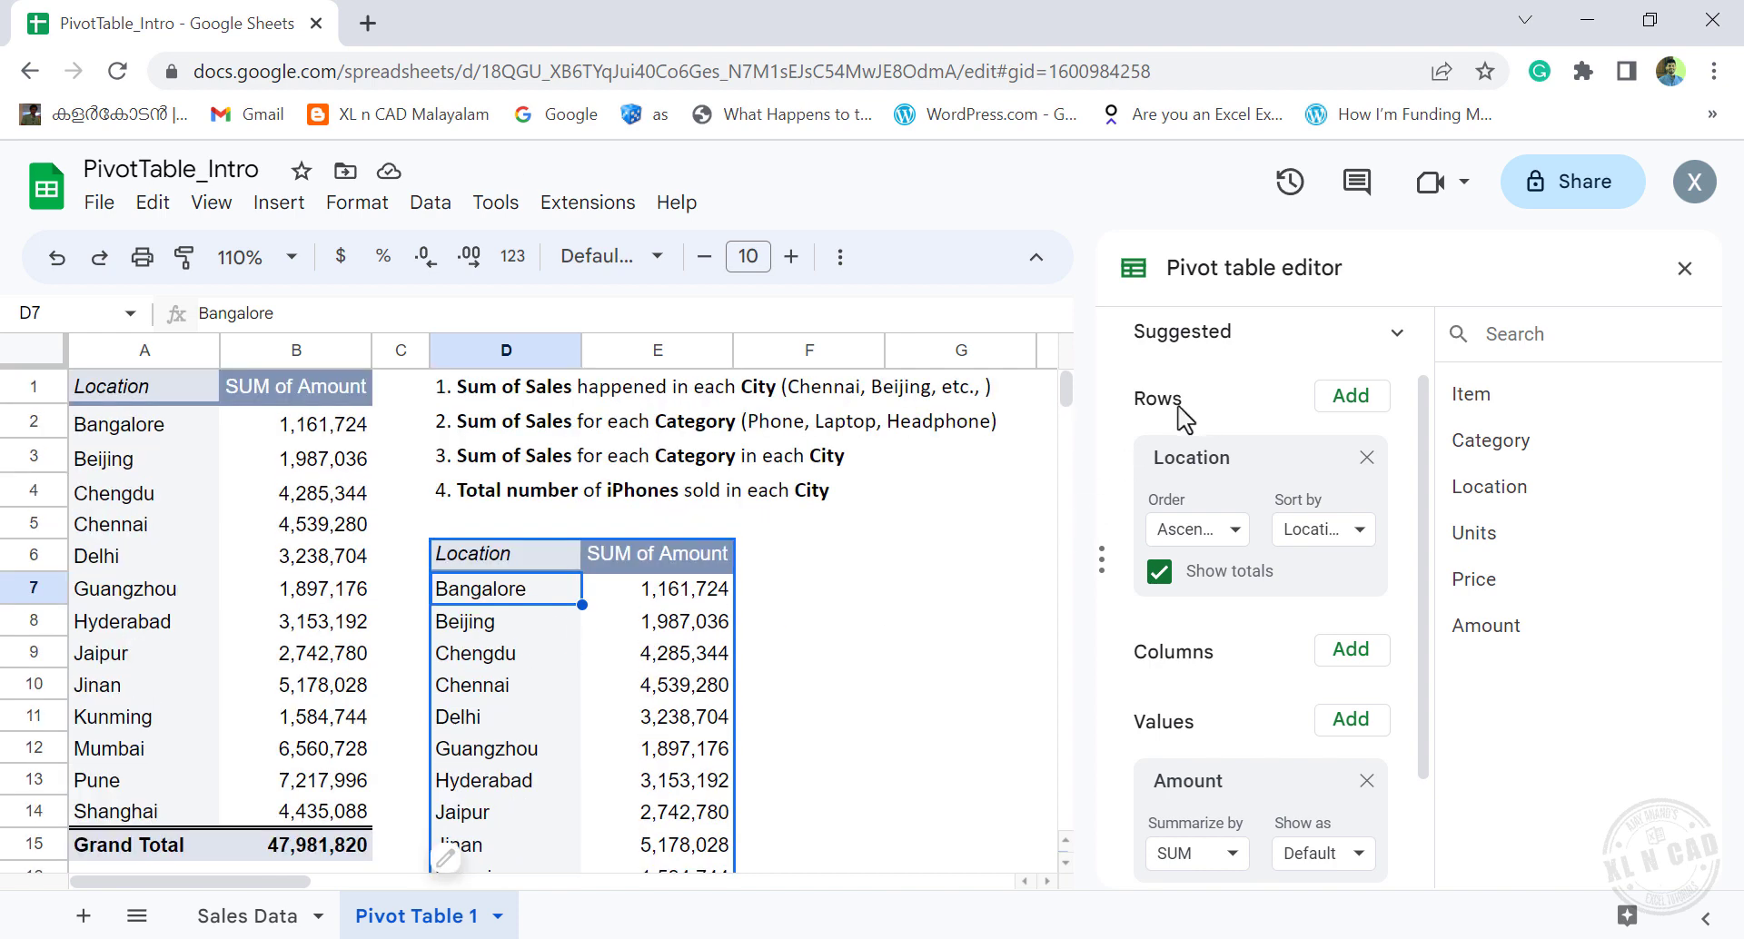
click(1366, 456)
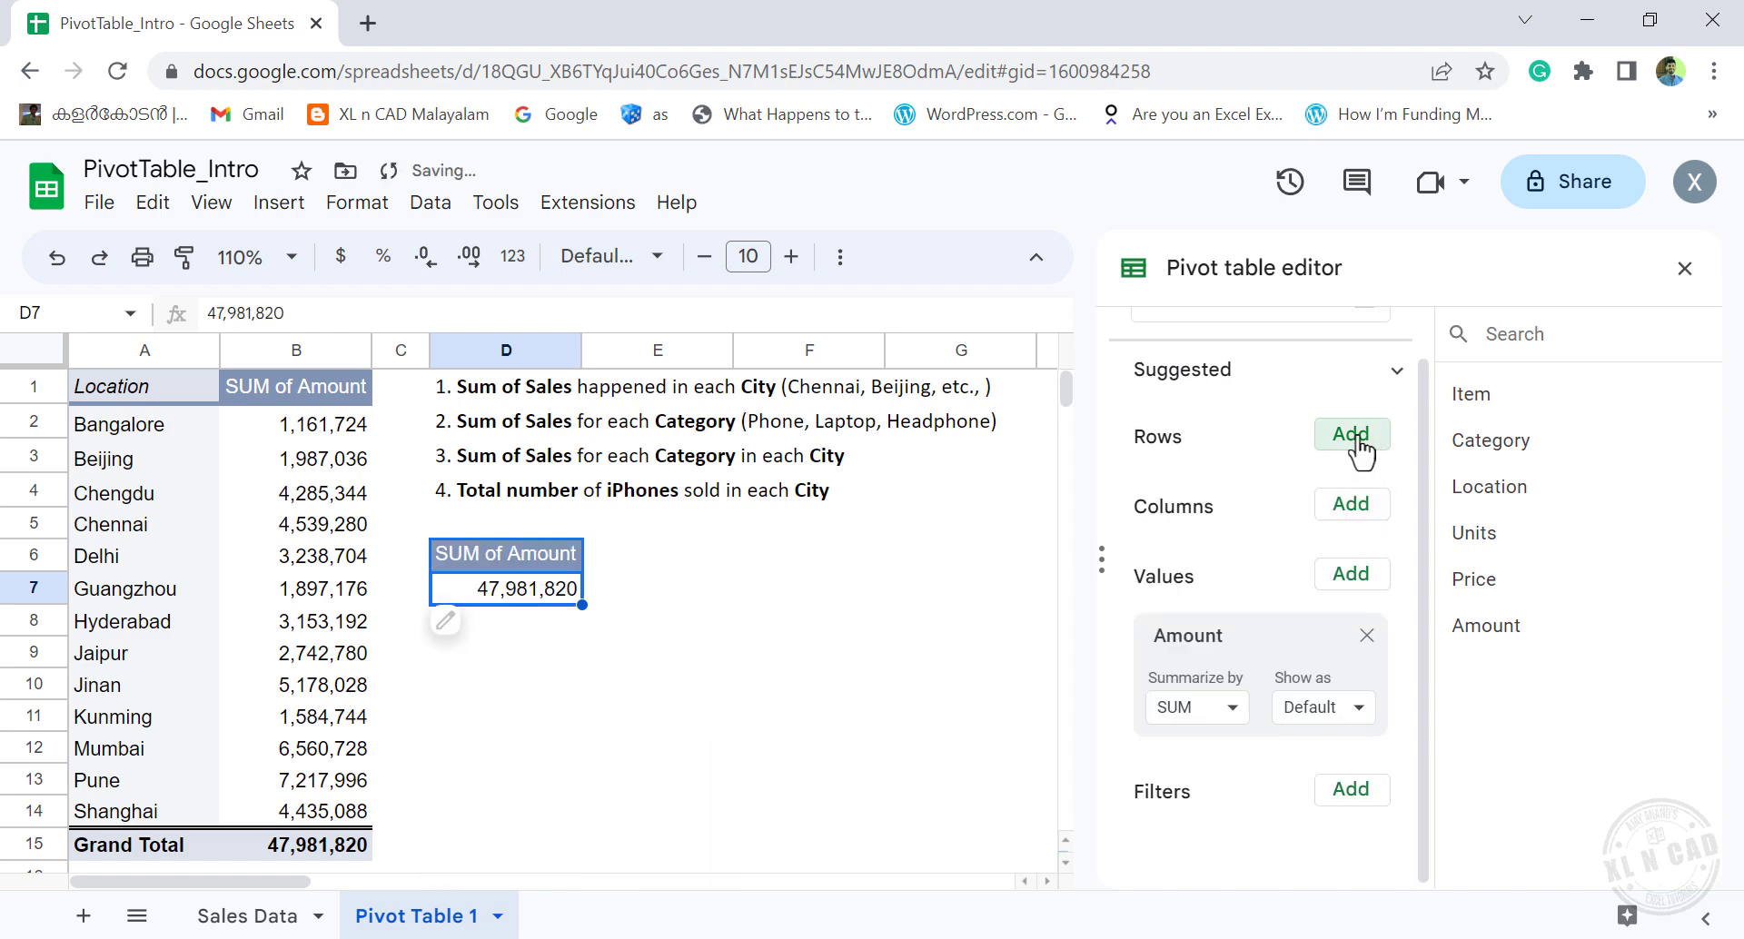
click(1355, 437)
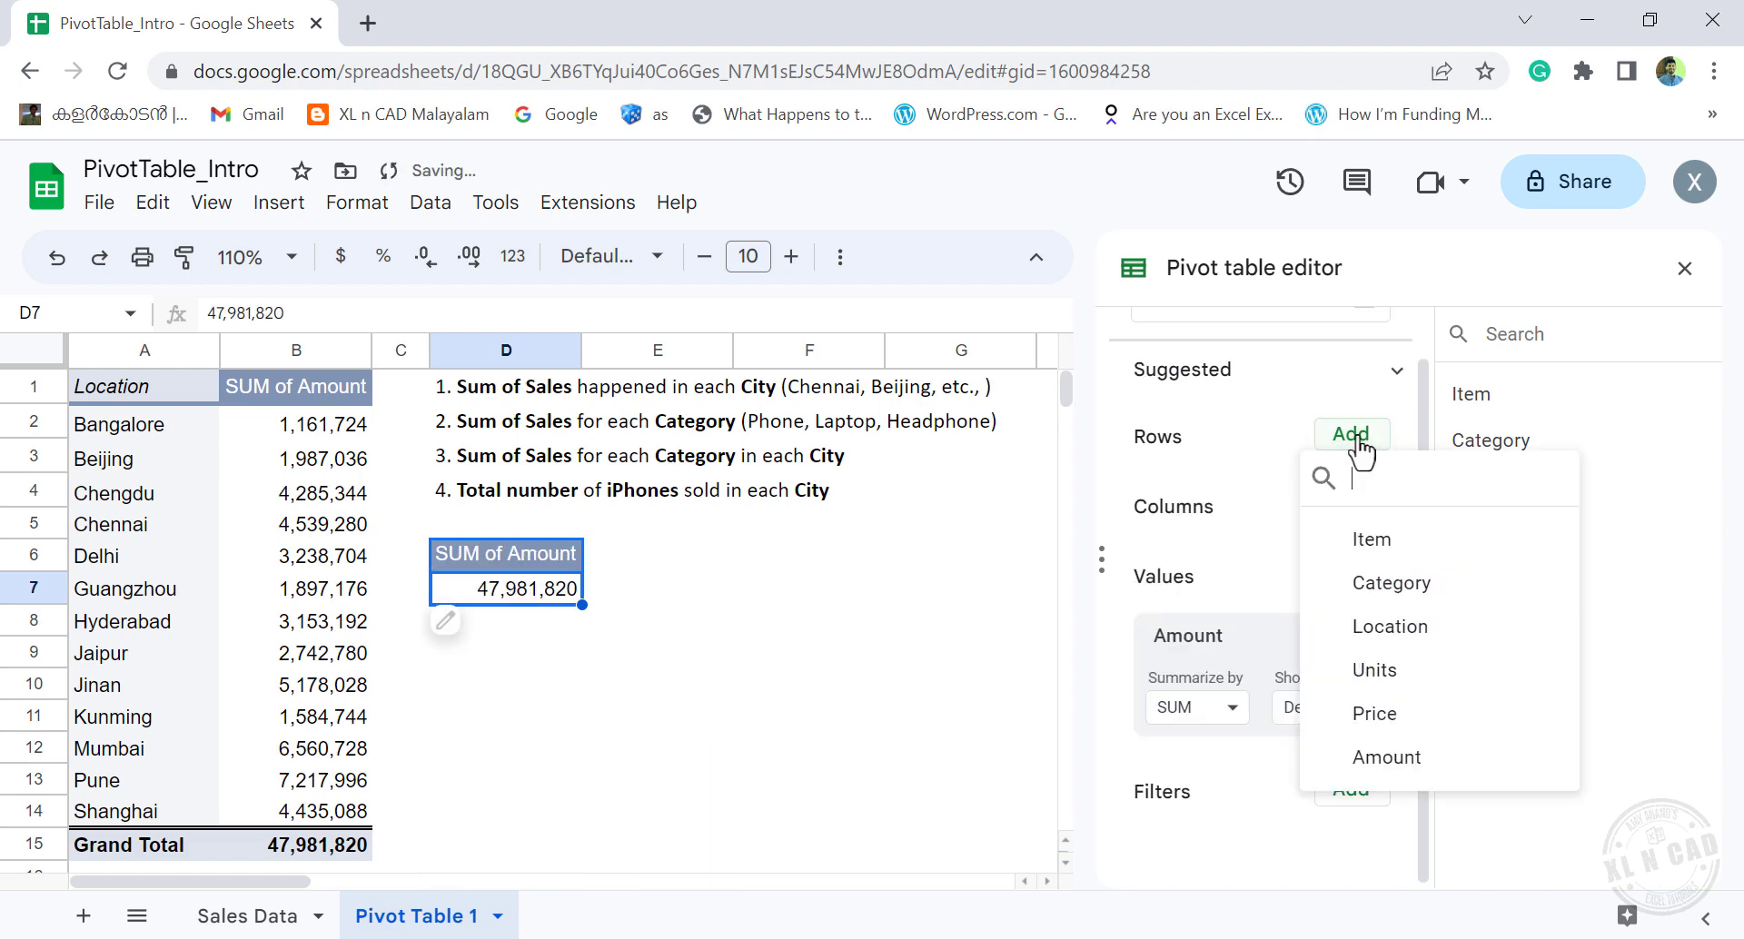
click(1443, 589)
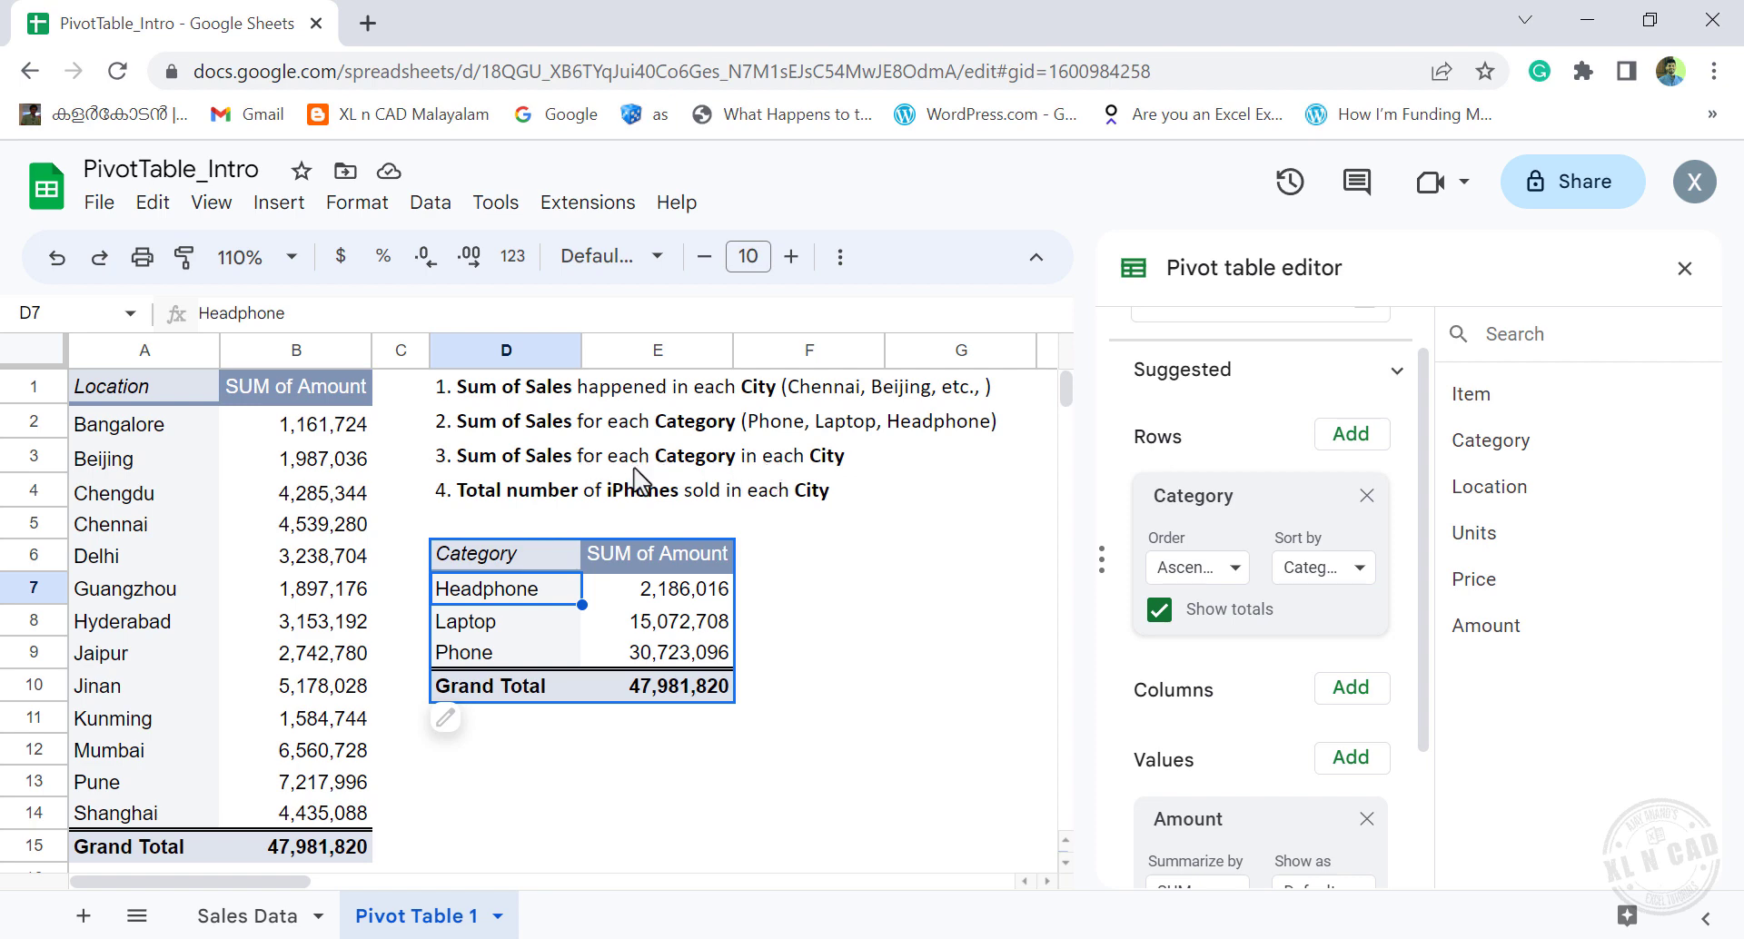
Copy the category pivot table D6:E10 and paste it at G6, narrowing column F as a spacer.
drag(476, 560, 688, 695)
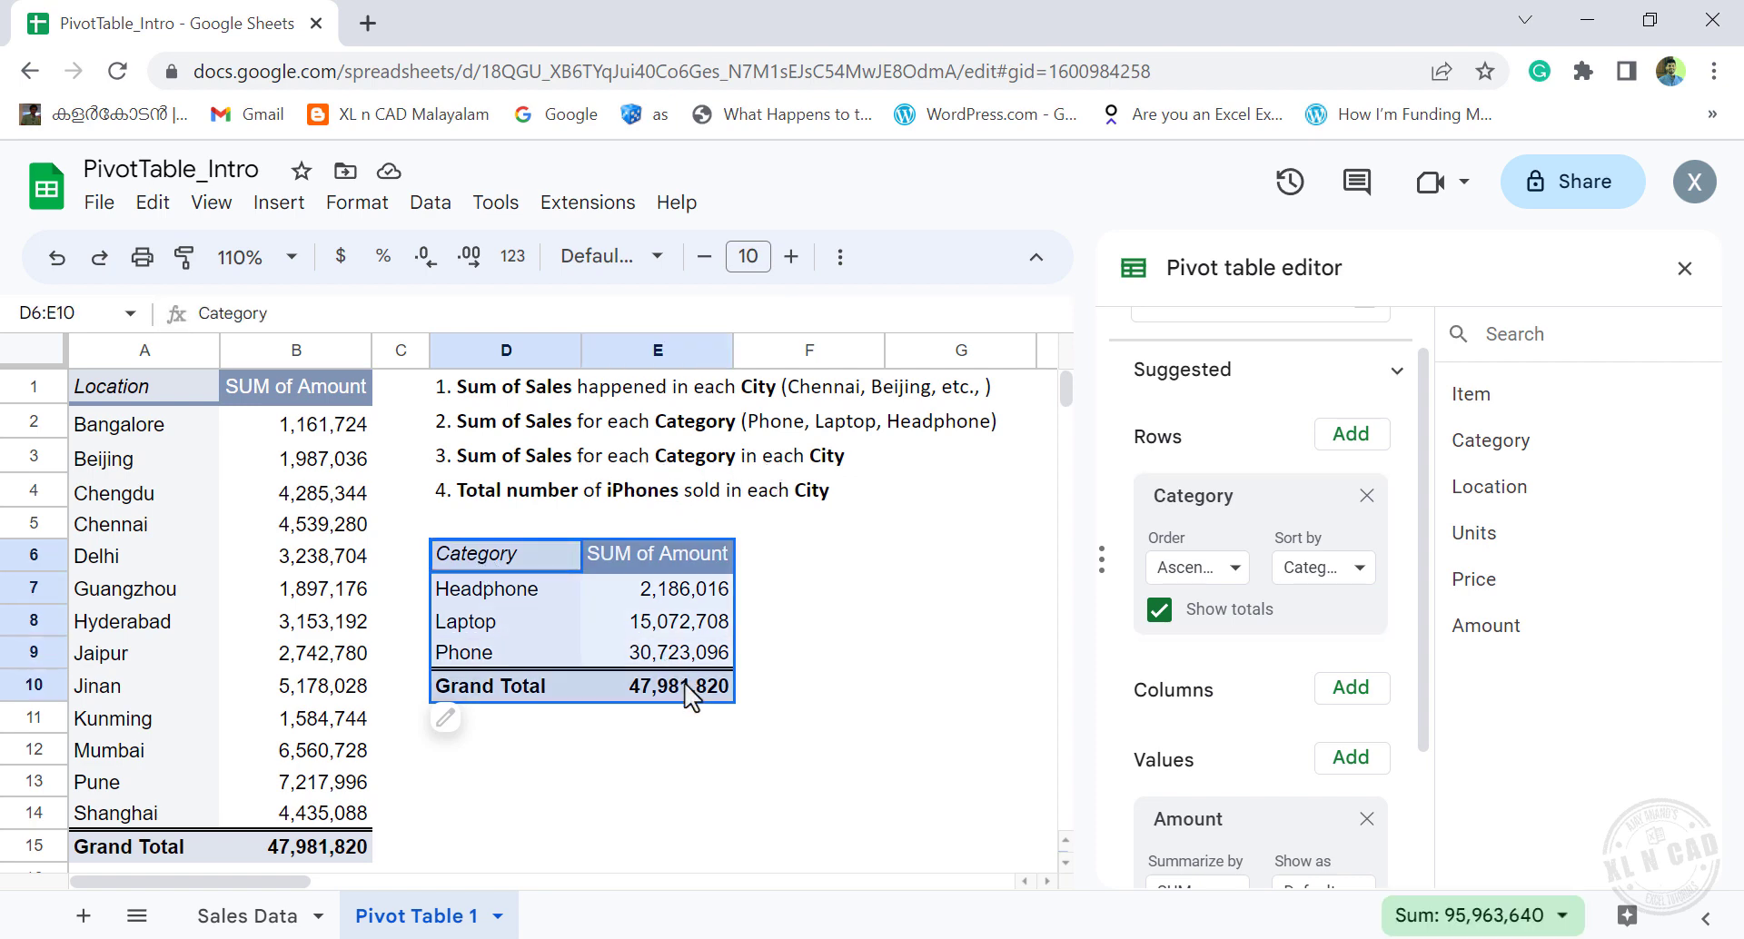
right_click(660, 617)
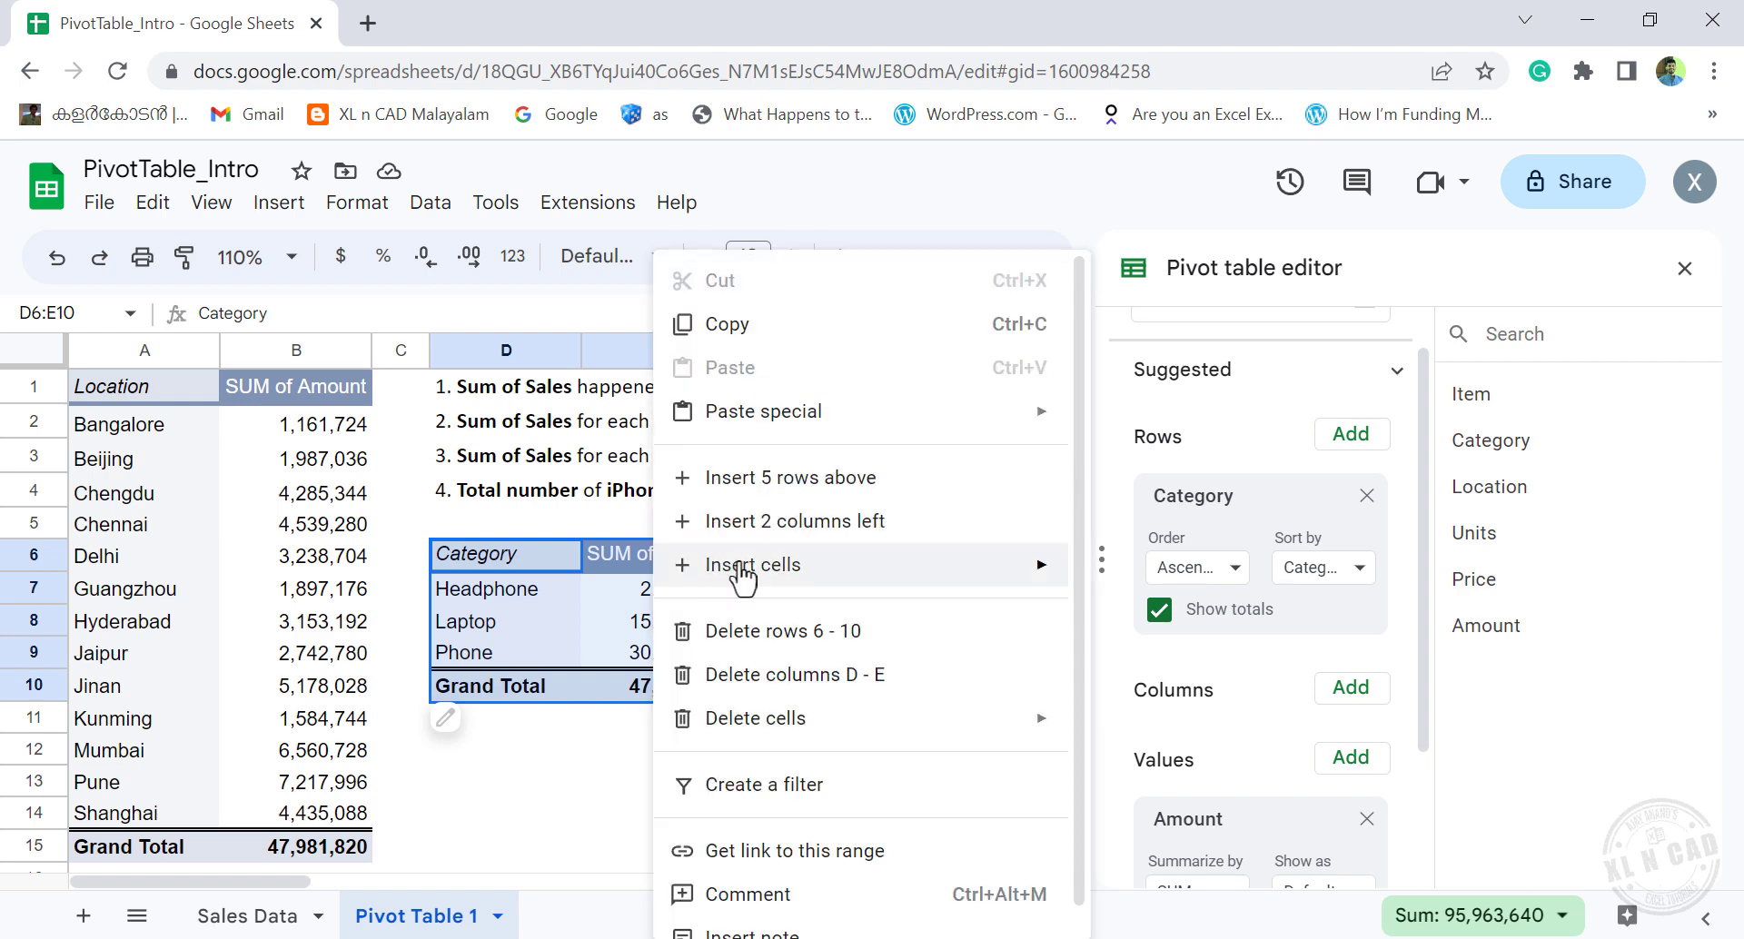
click(816, 332)
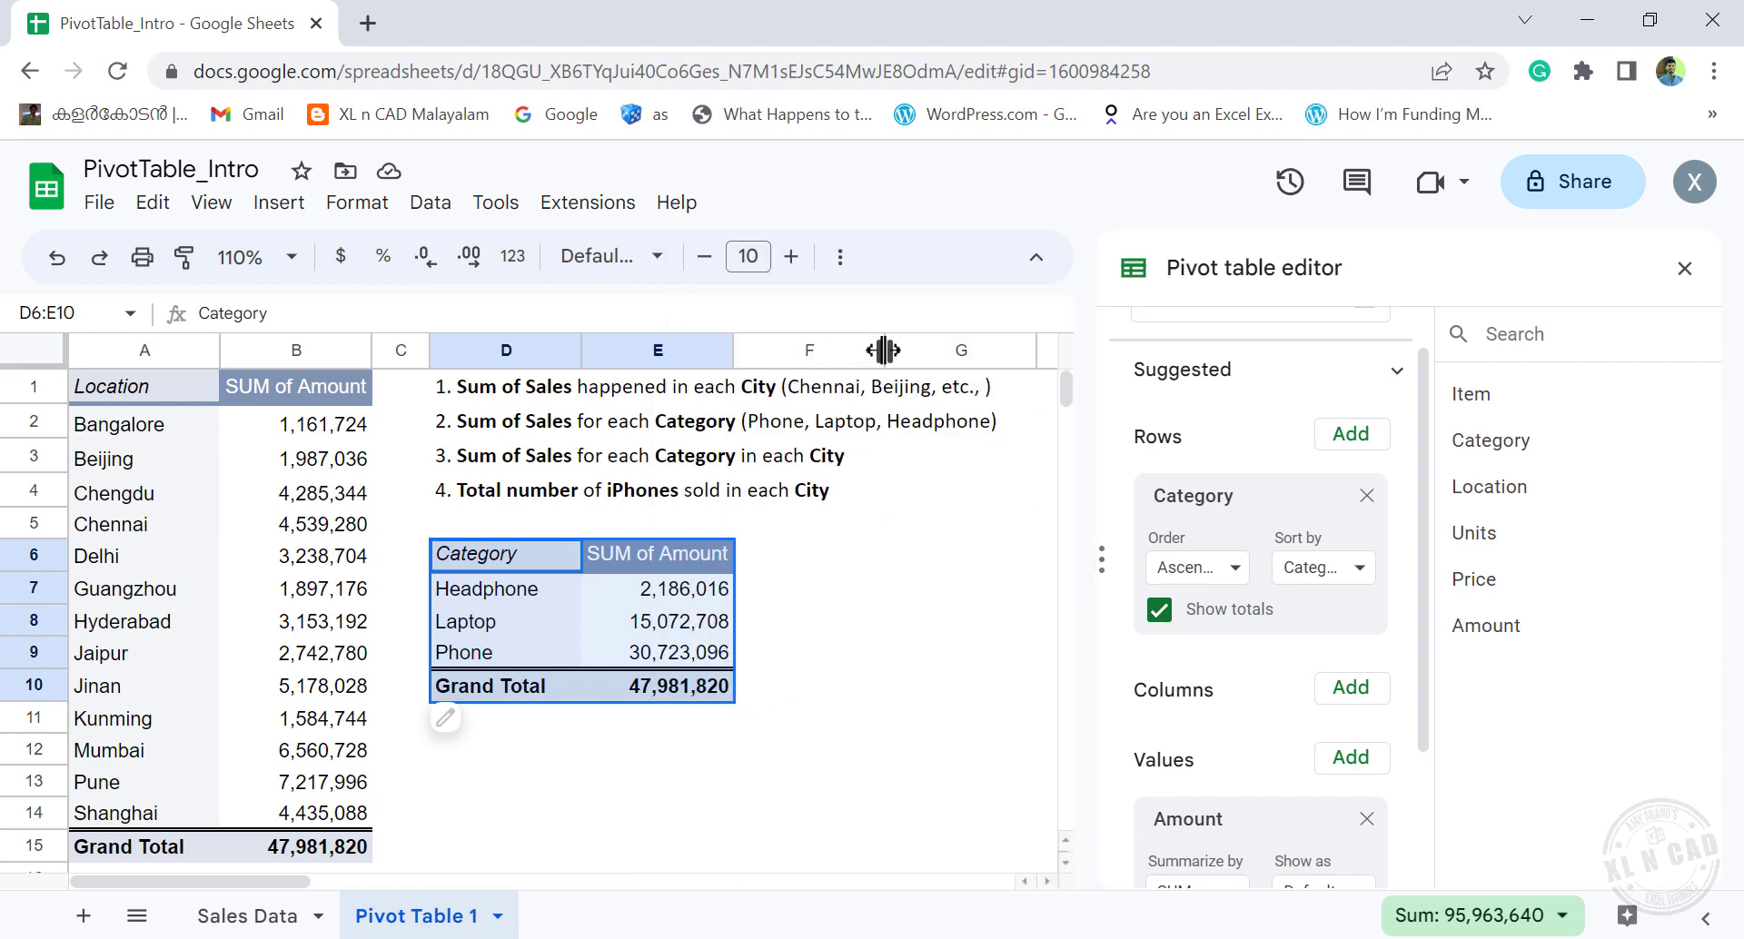
drag(882, 349, 788, 351)
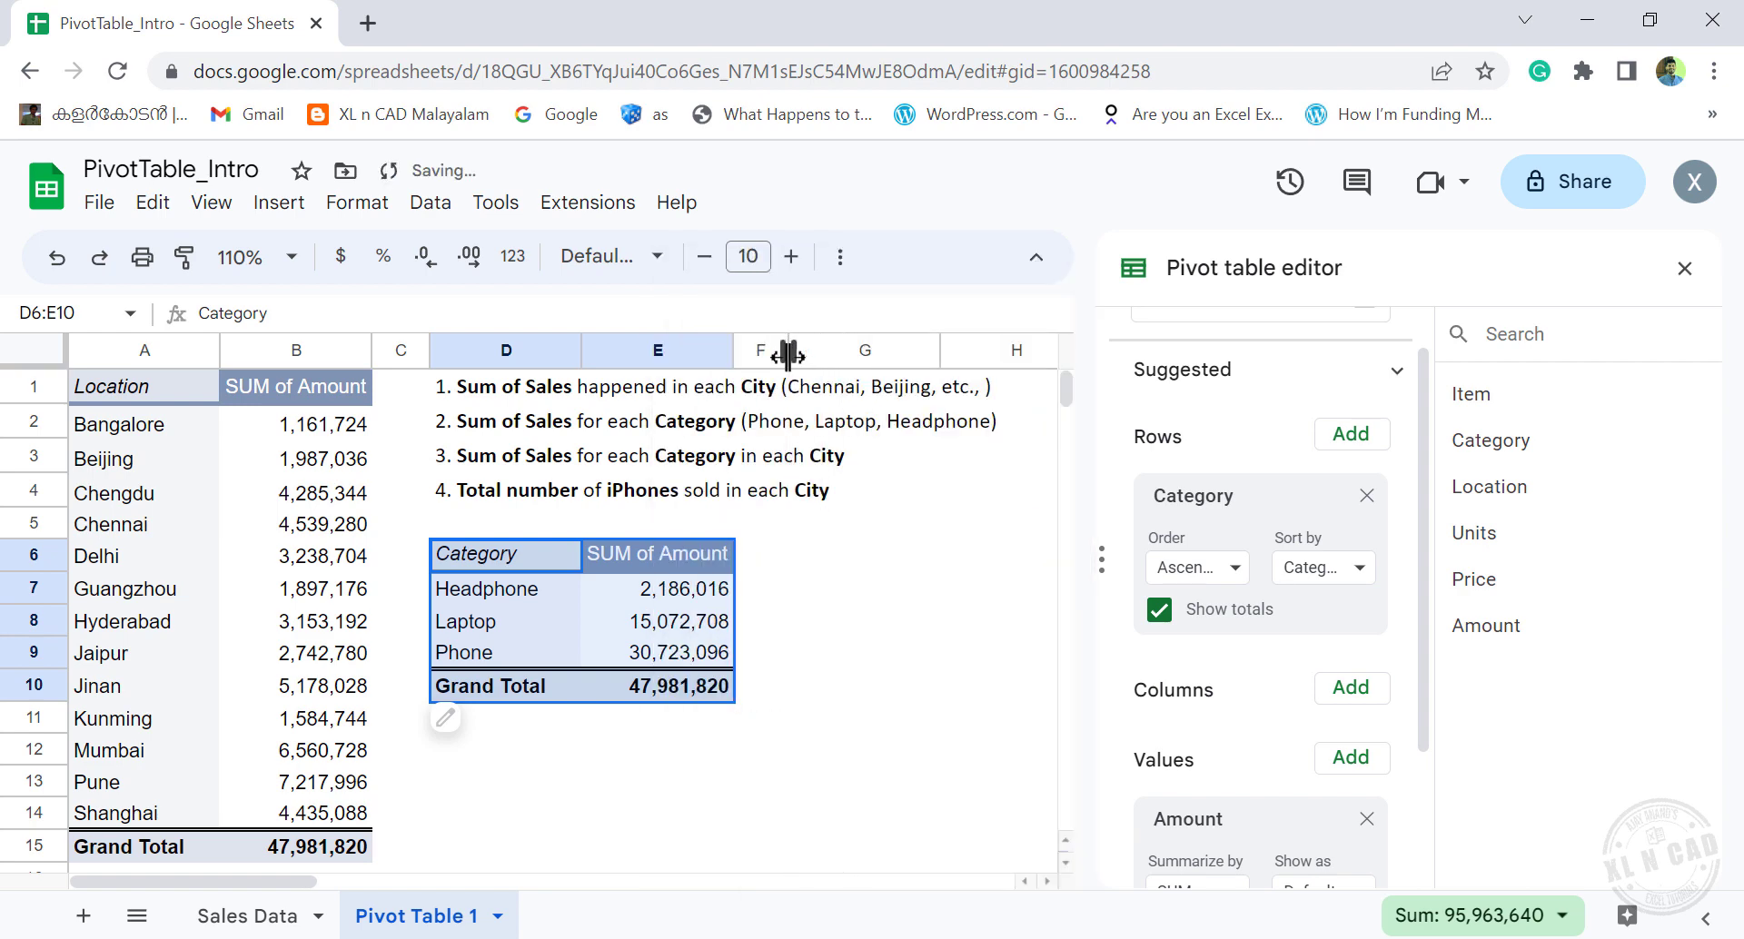
click(866, 567)
right_click(867, 567)
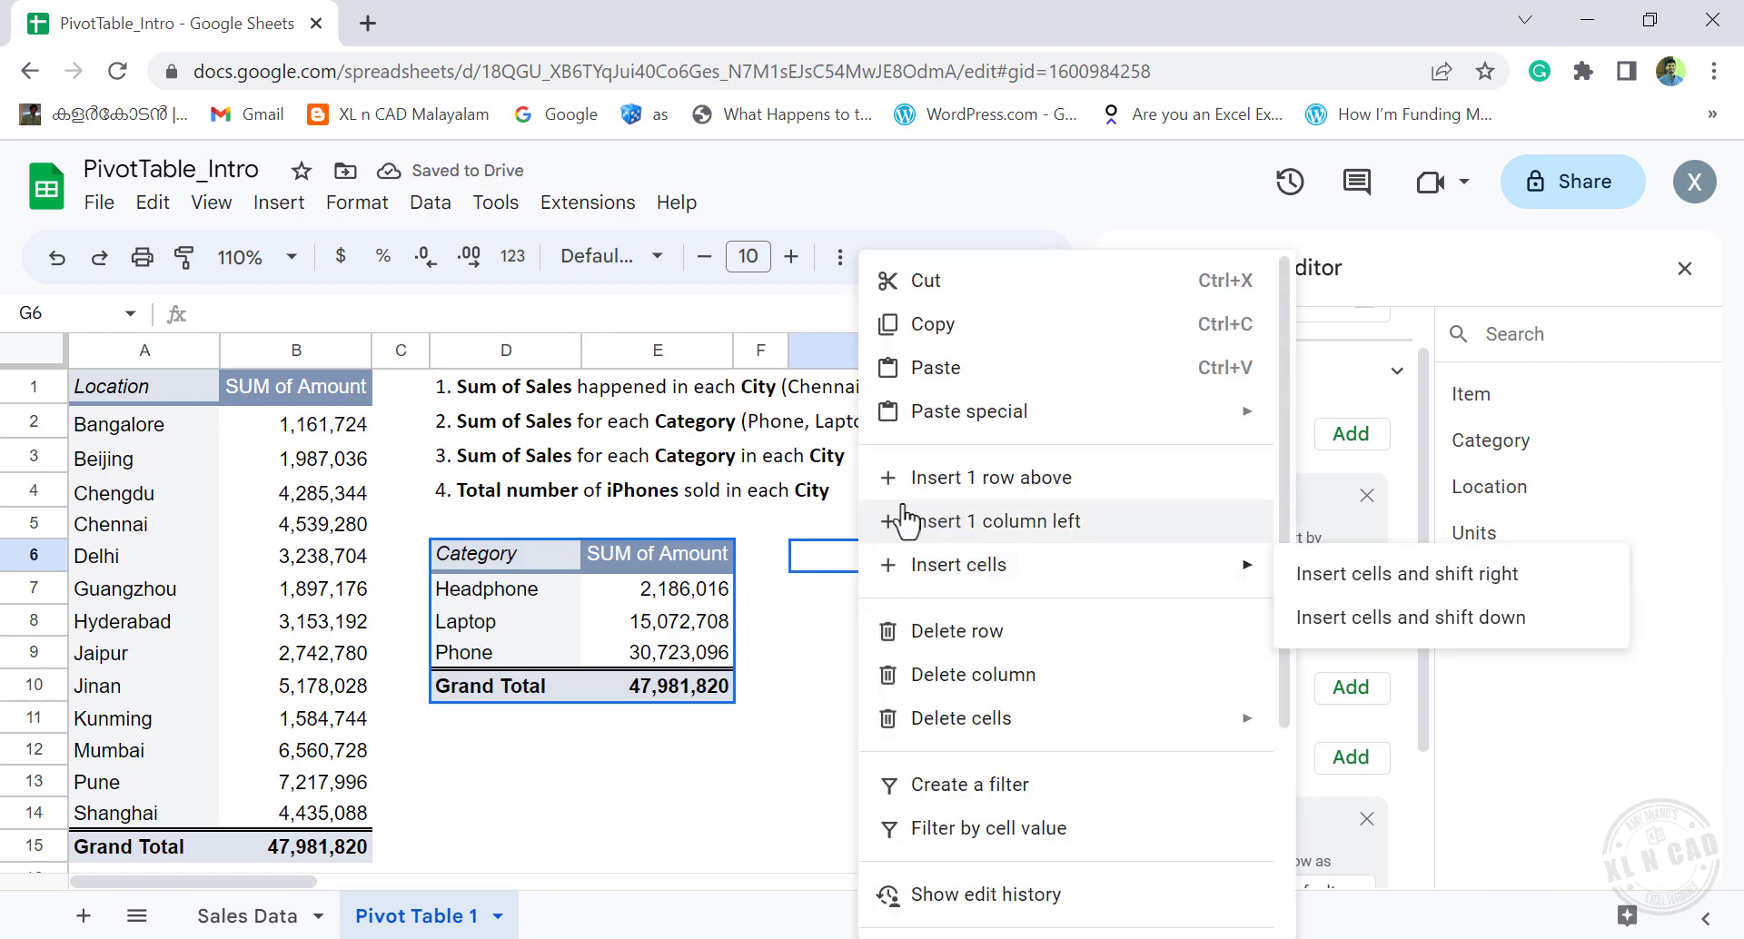
click(937, 370)
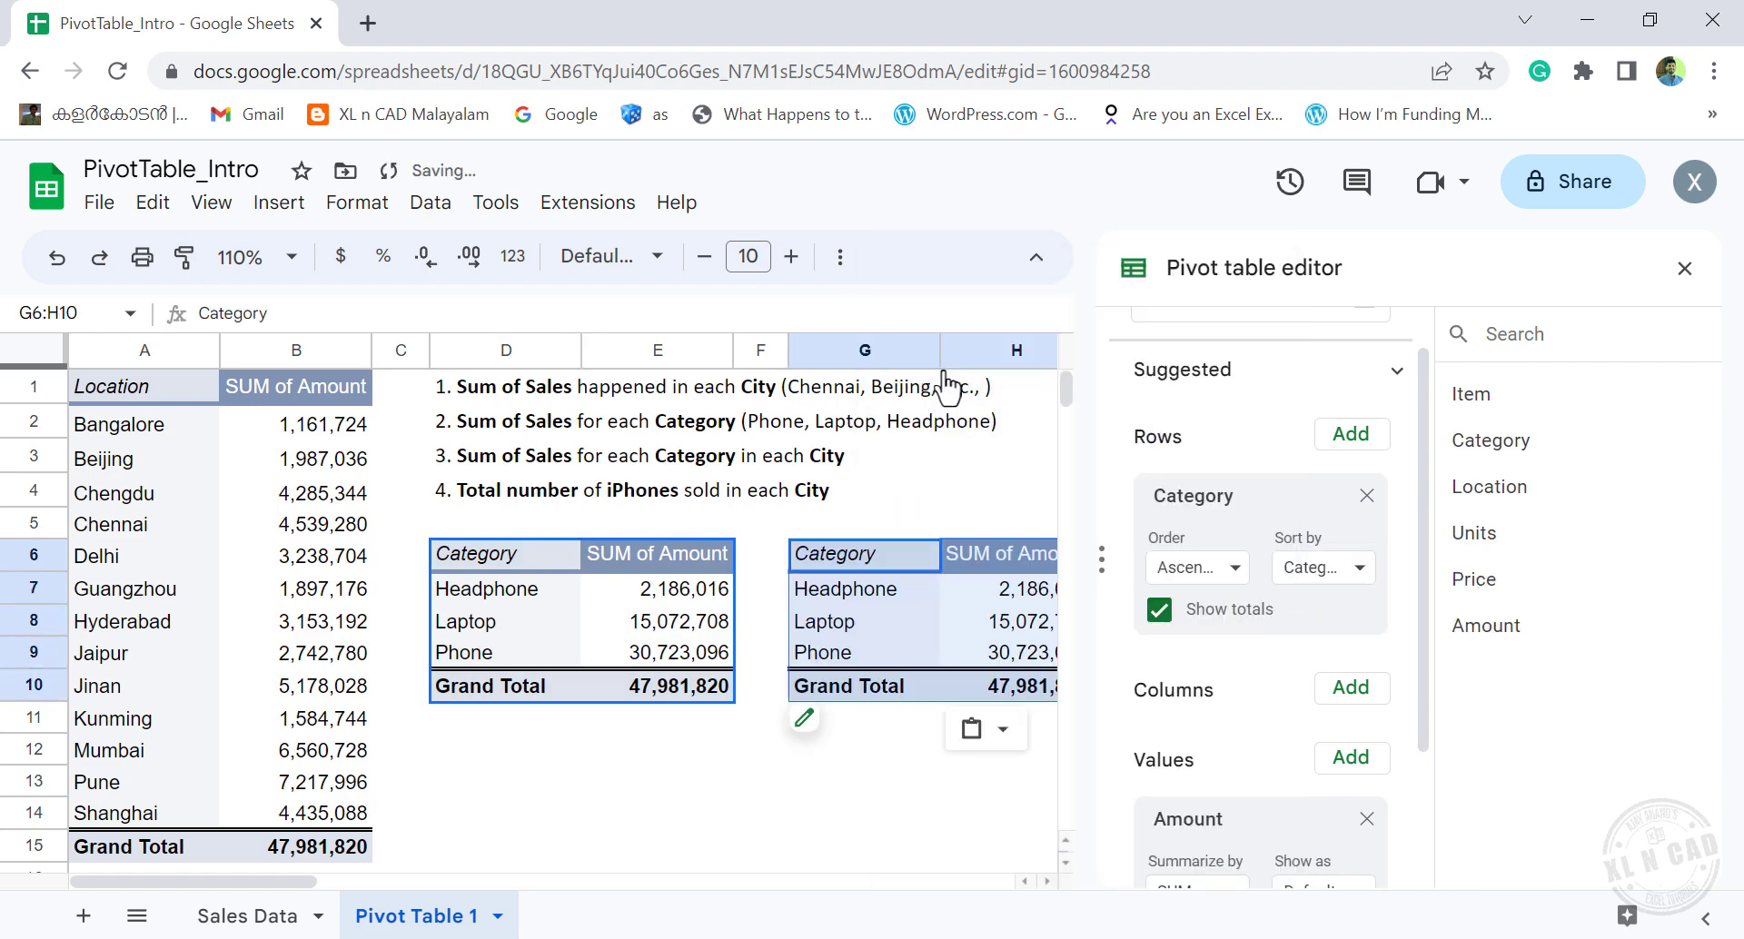
Replace the row grouping of the pivot table at G6 with Location followed by Category.
click(1047, 881)
click(1047, 881)
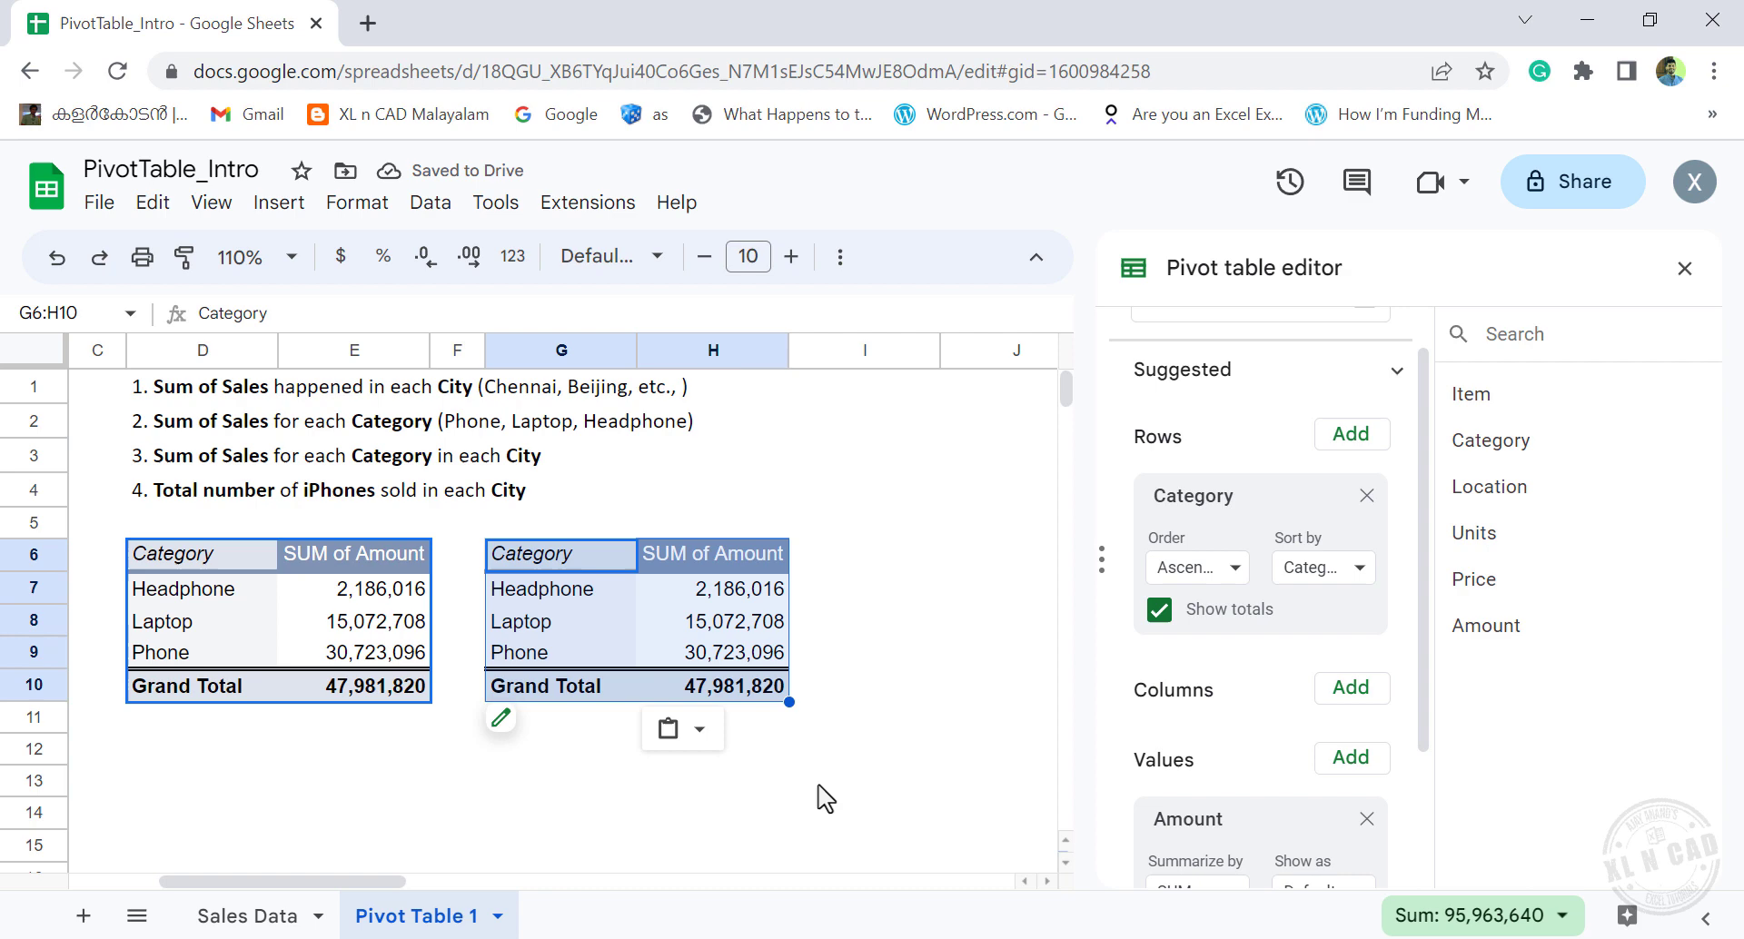
click(631, 601)
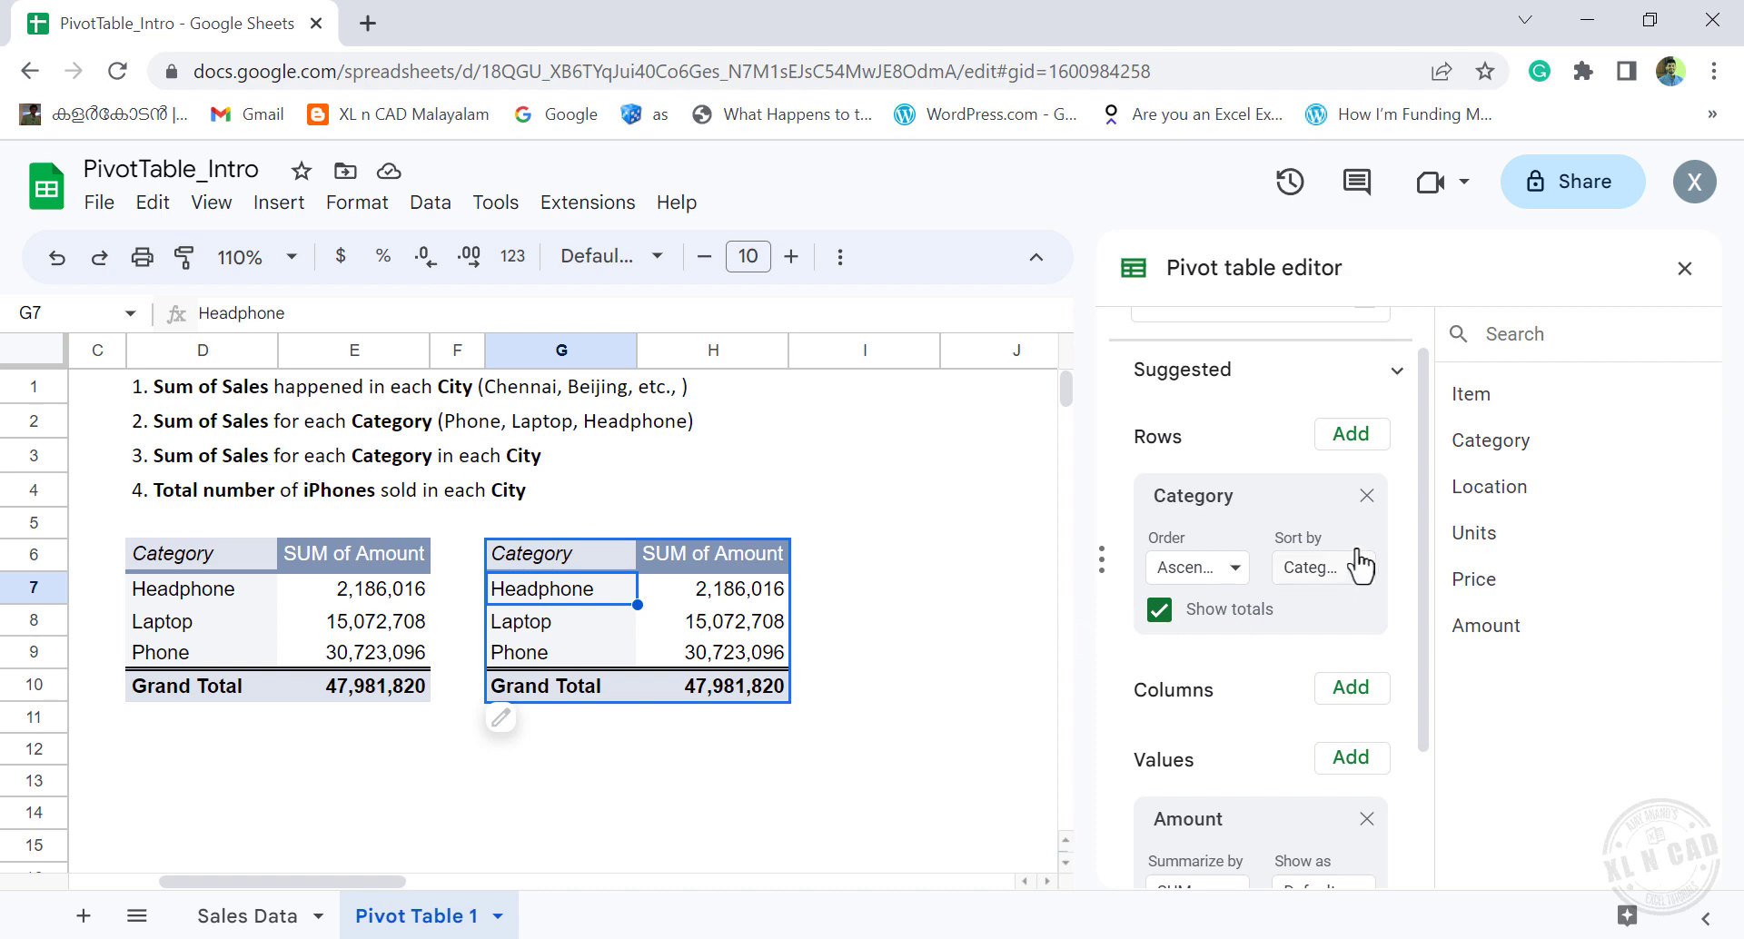
click(1367, 495)
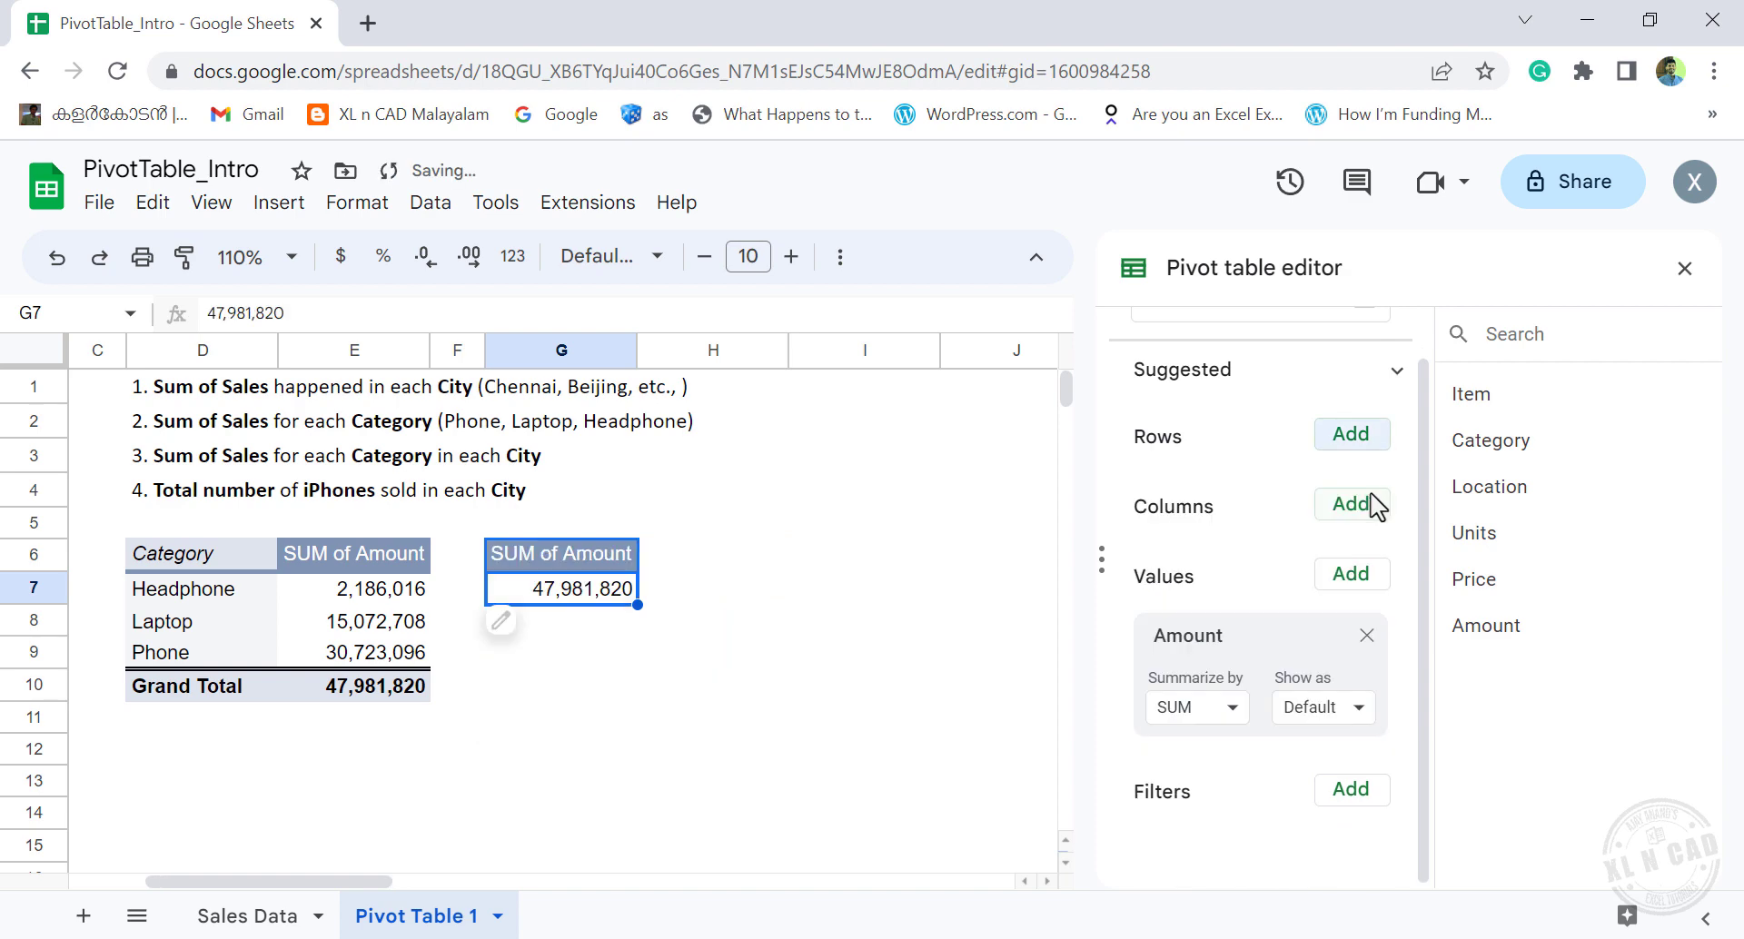
click(1362, 437)
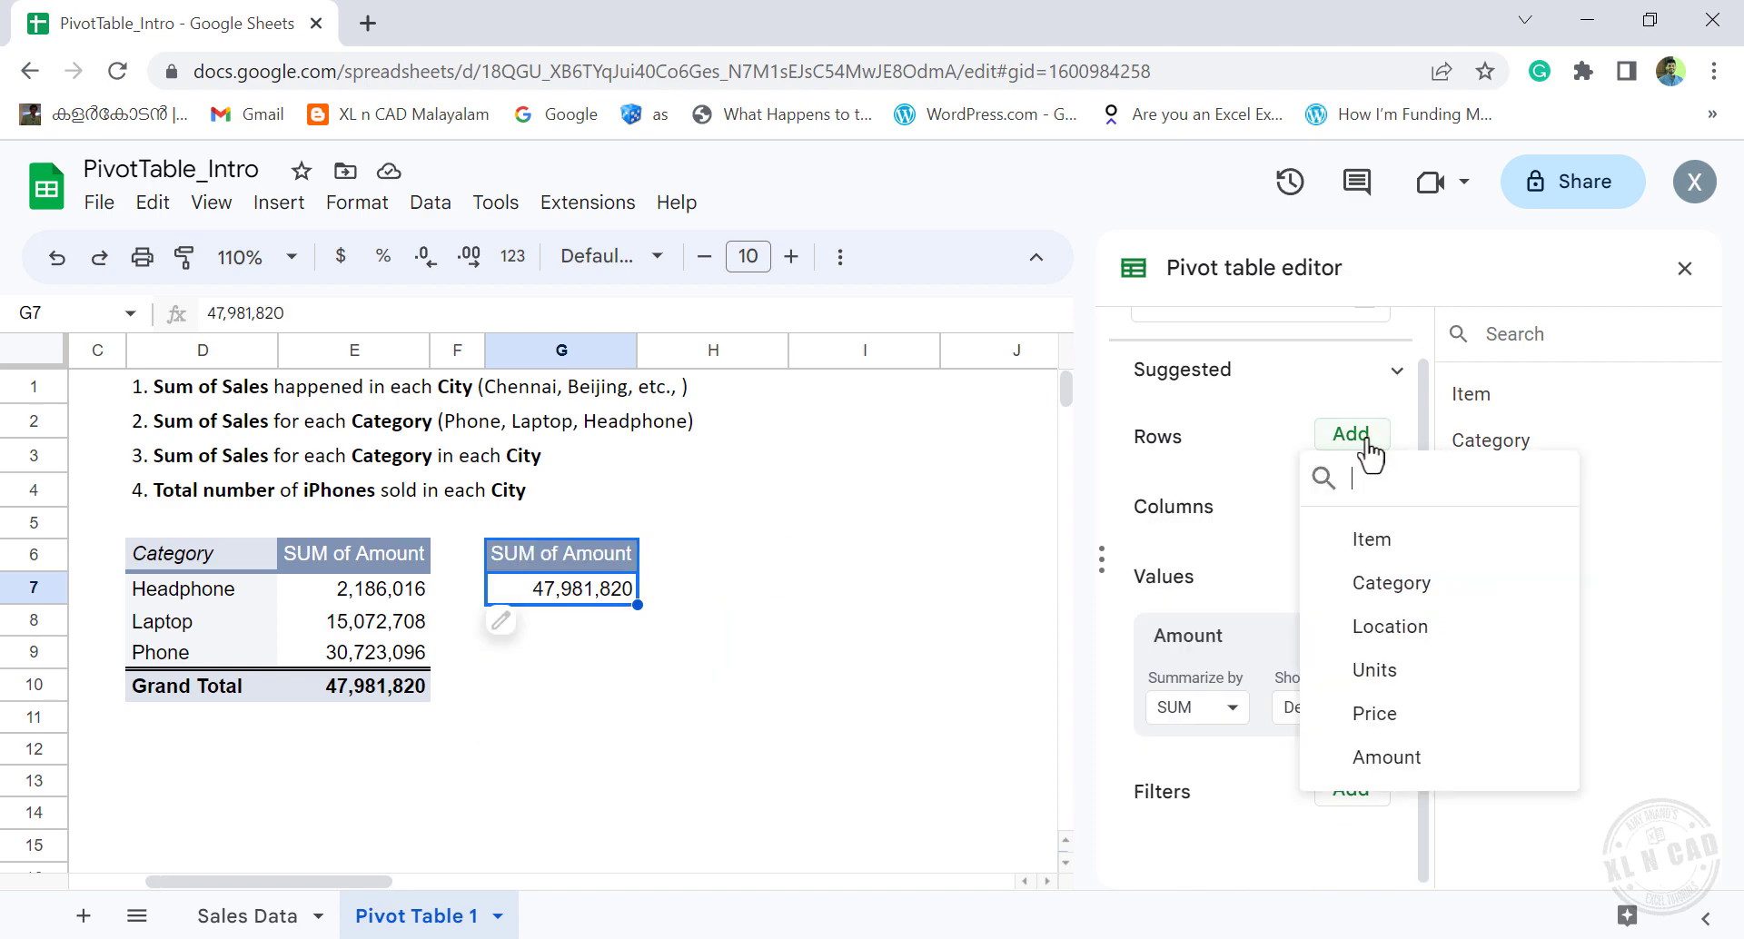
click(1458, 633)
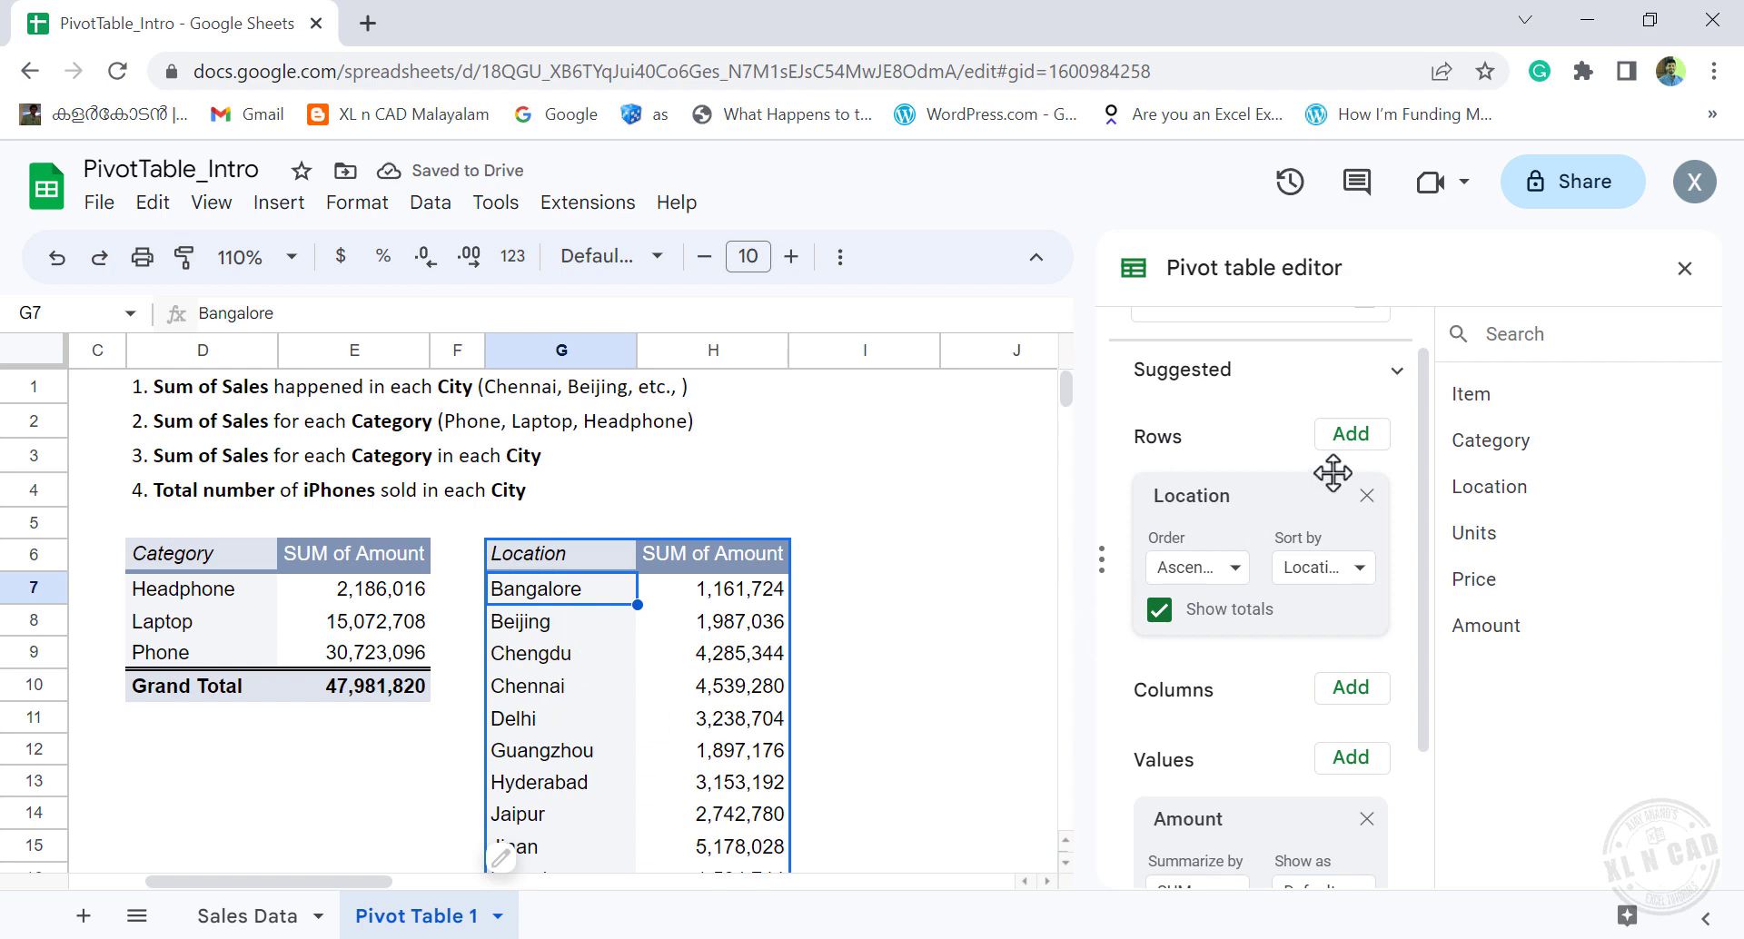
click(1372, 443)
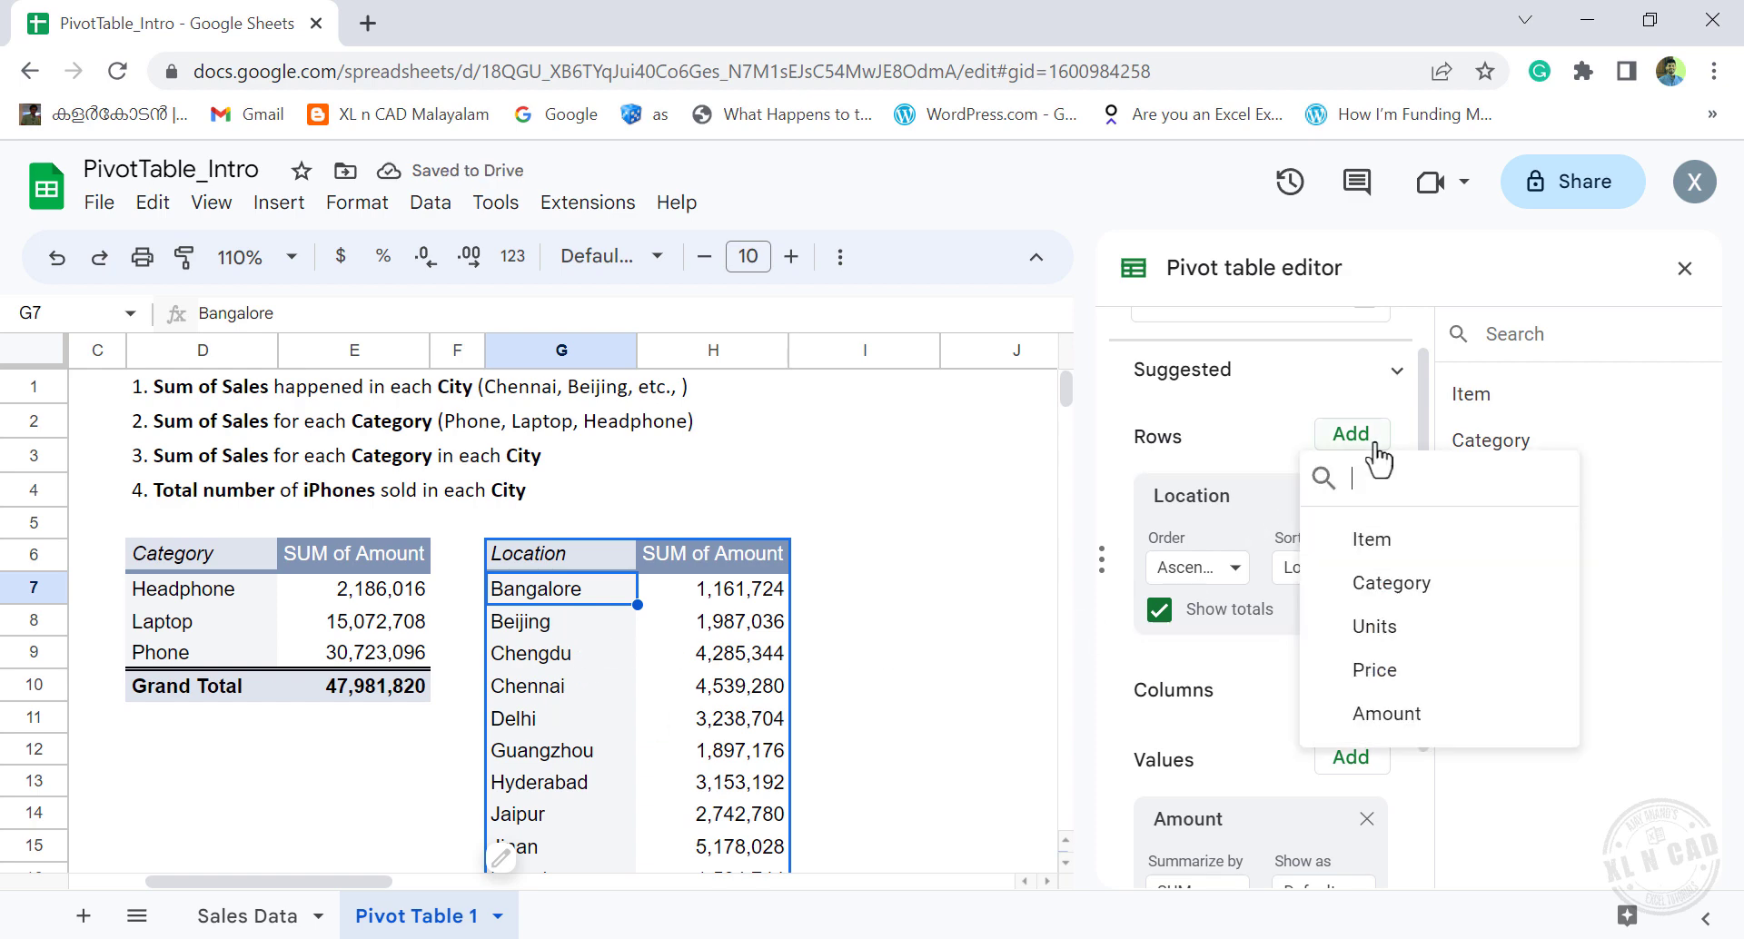
click(1444, 591)
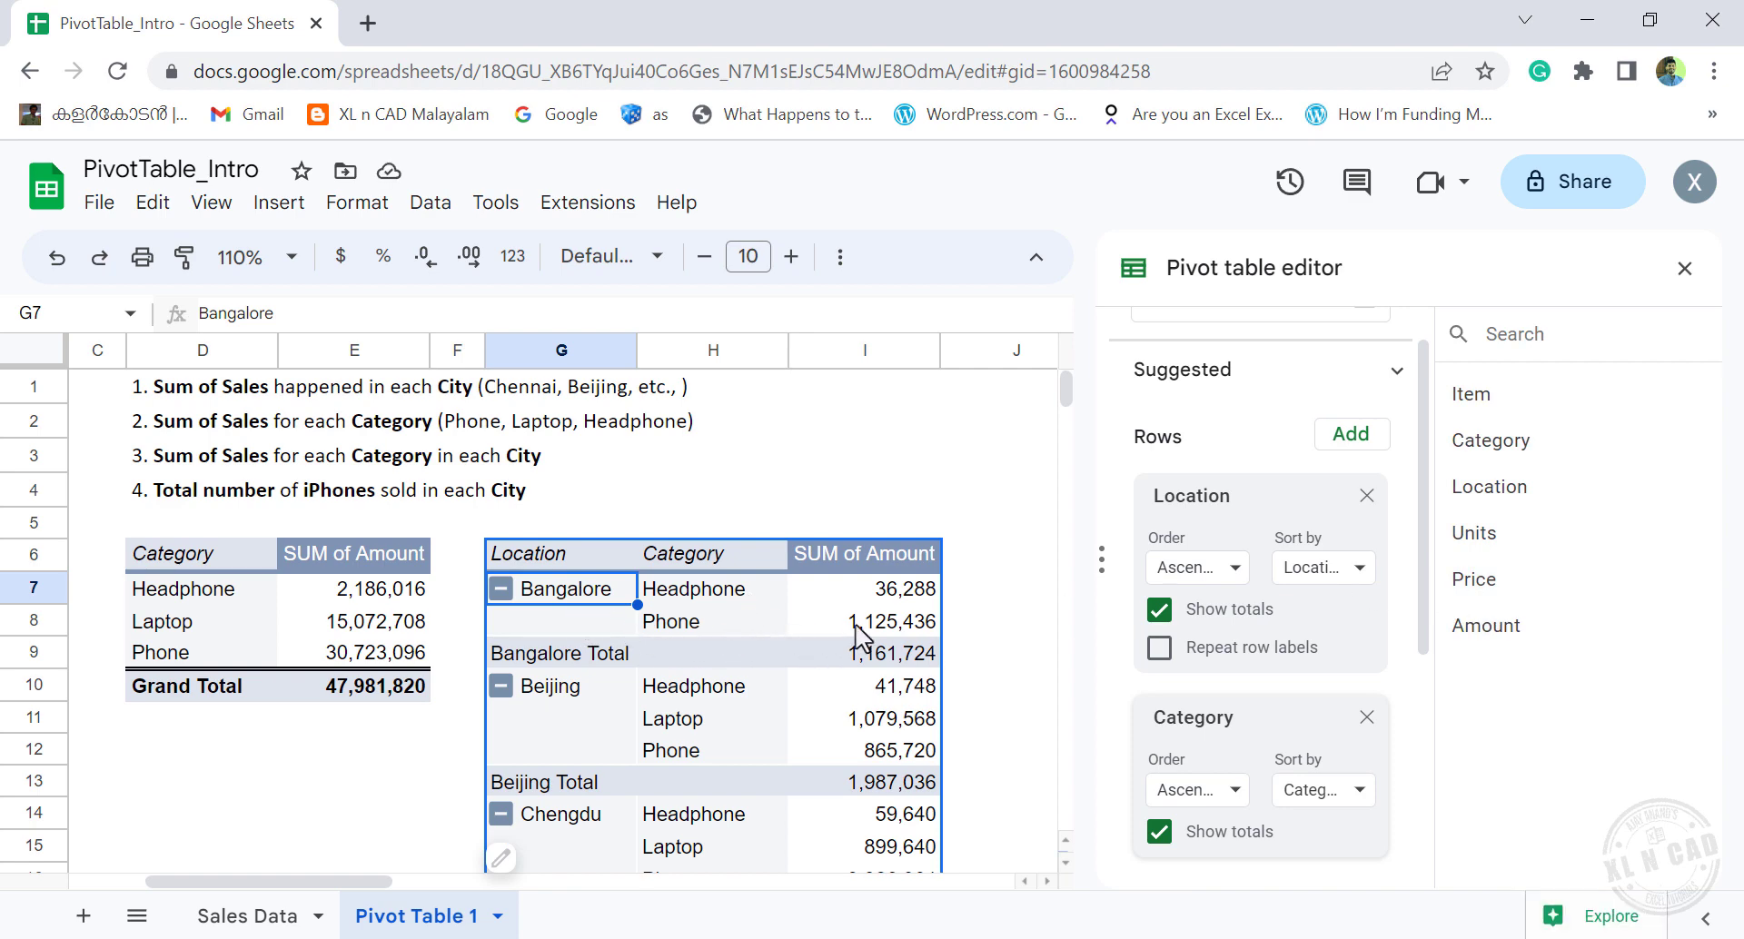
Copy the category pivot table D6:E10 again and paste it at K6, narrowing column J as a spacer.
scroll(870, 627, down, 1)
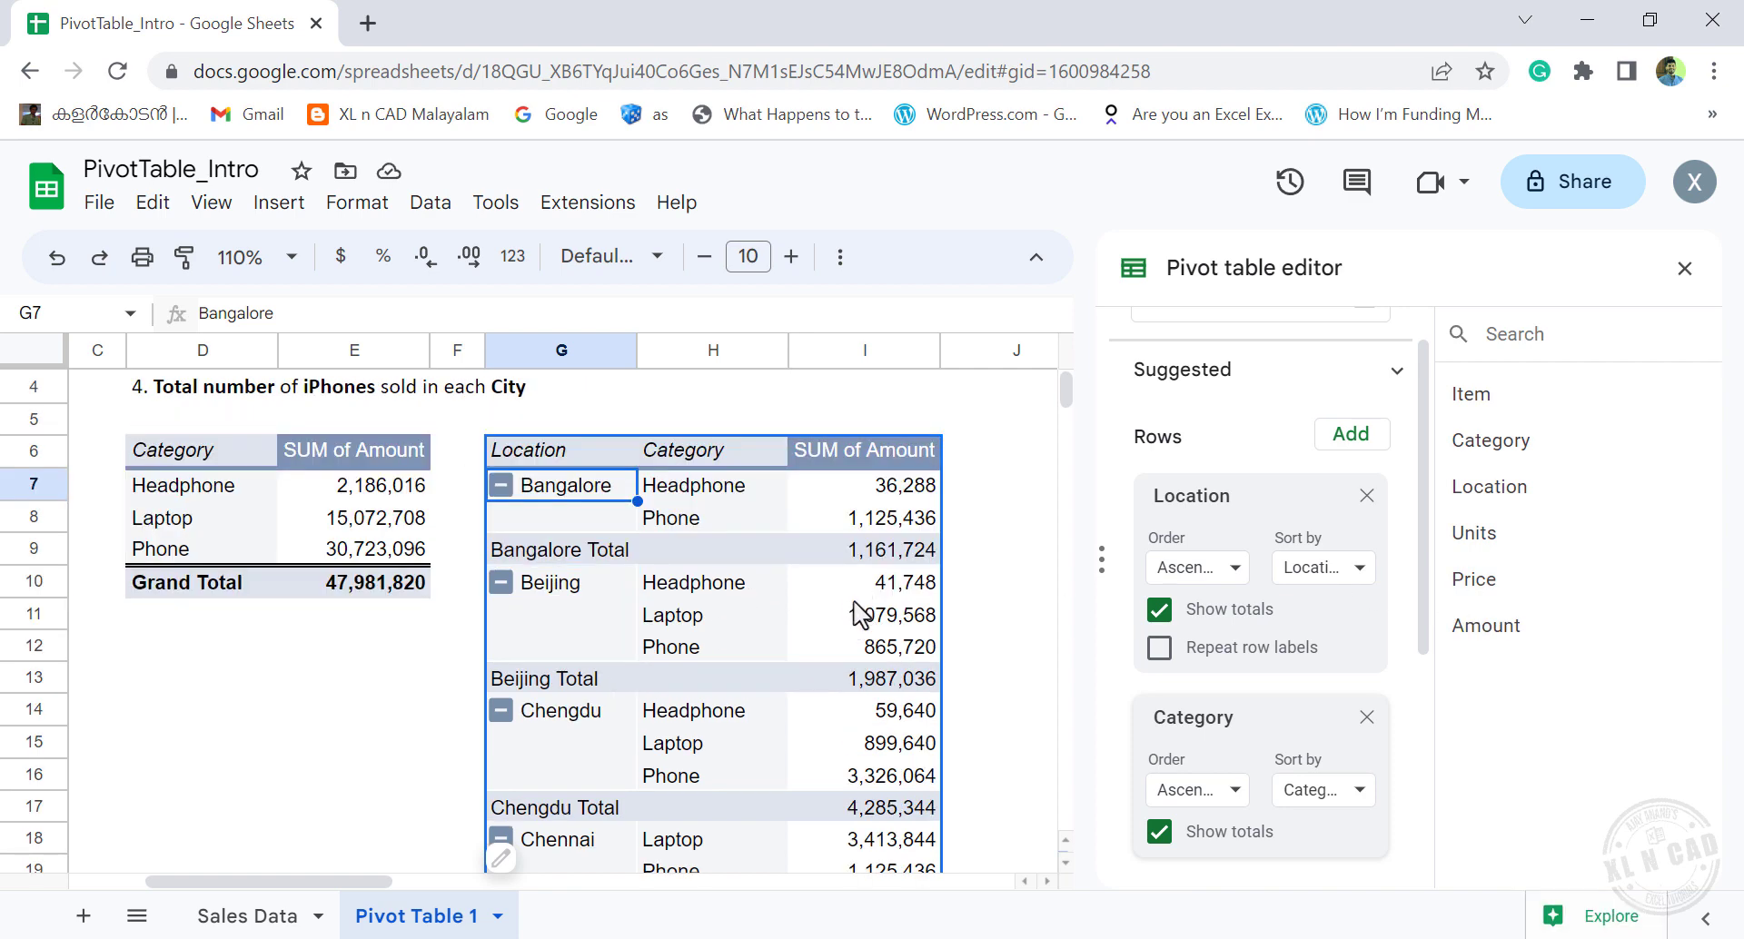
scroll(861, 616, down, 6)
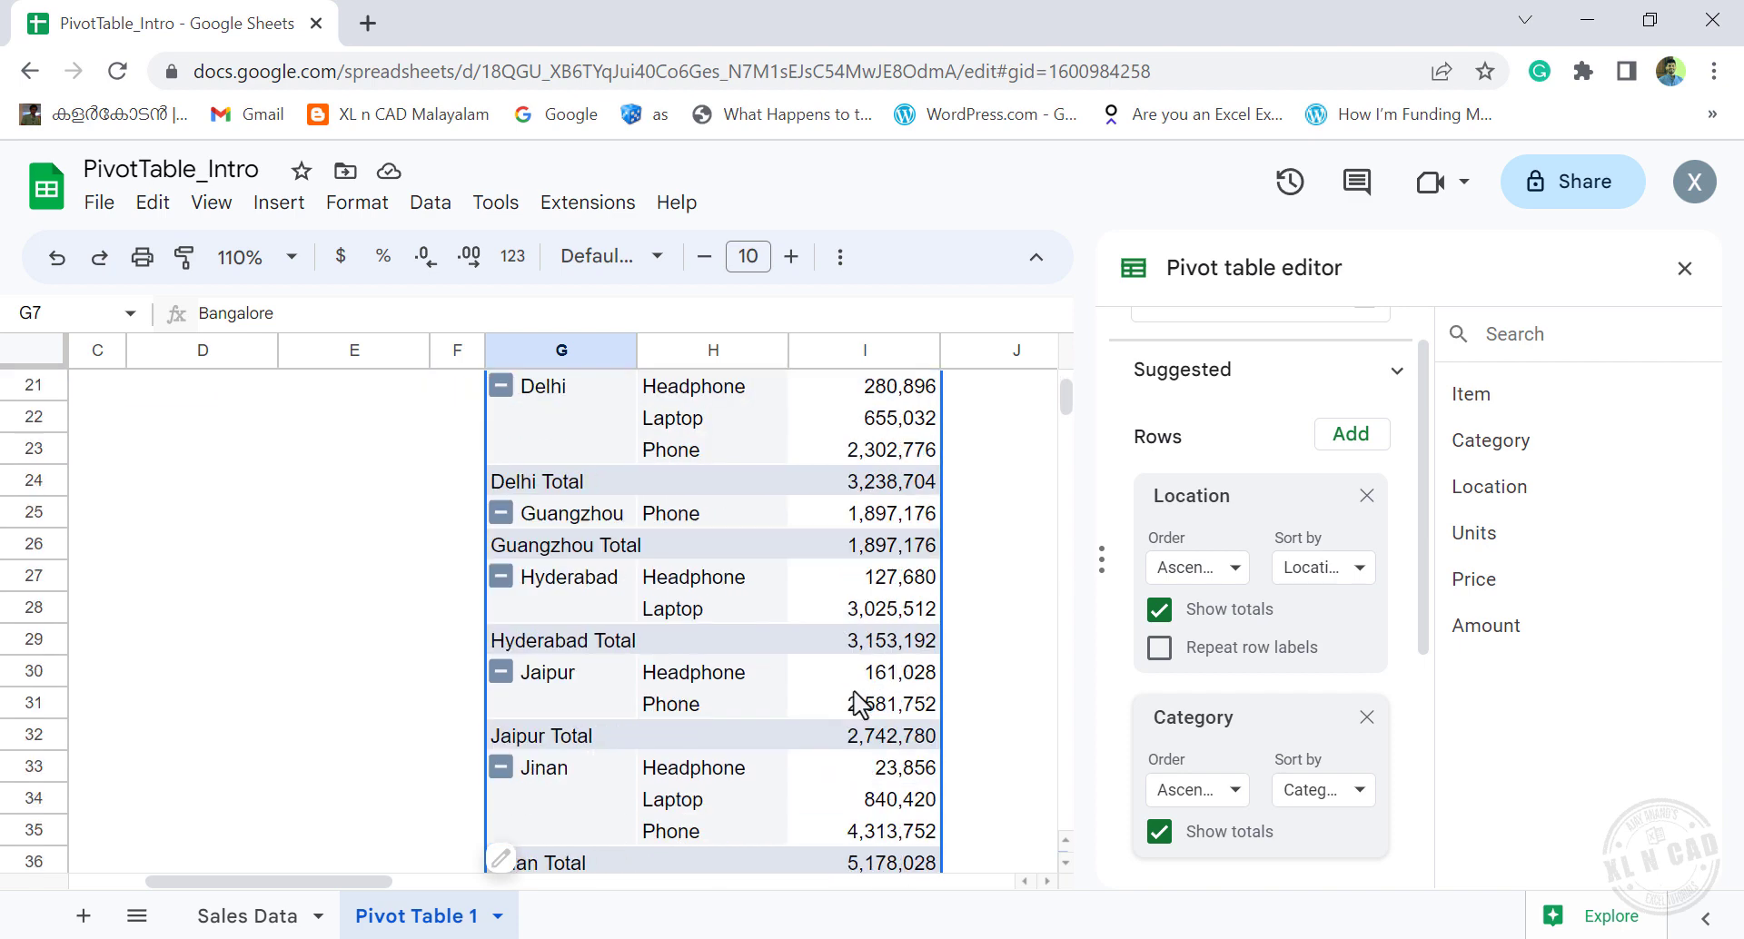
scroll(859, 704, down, 6)
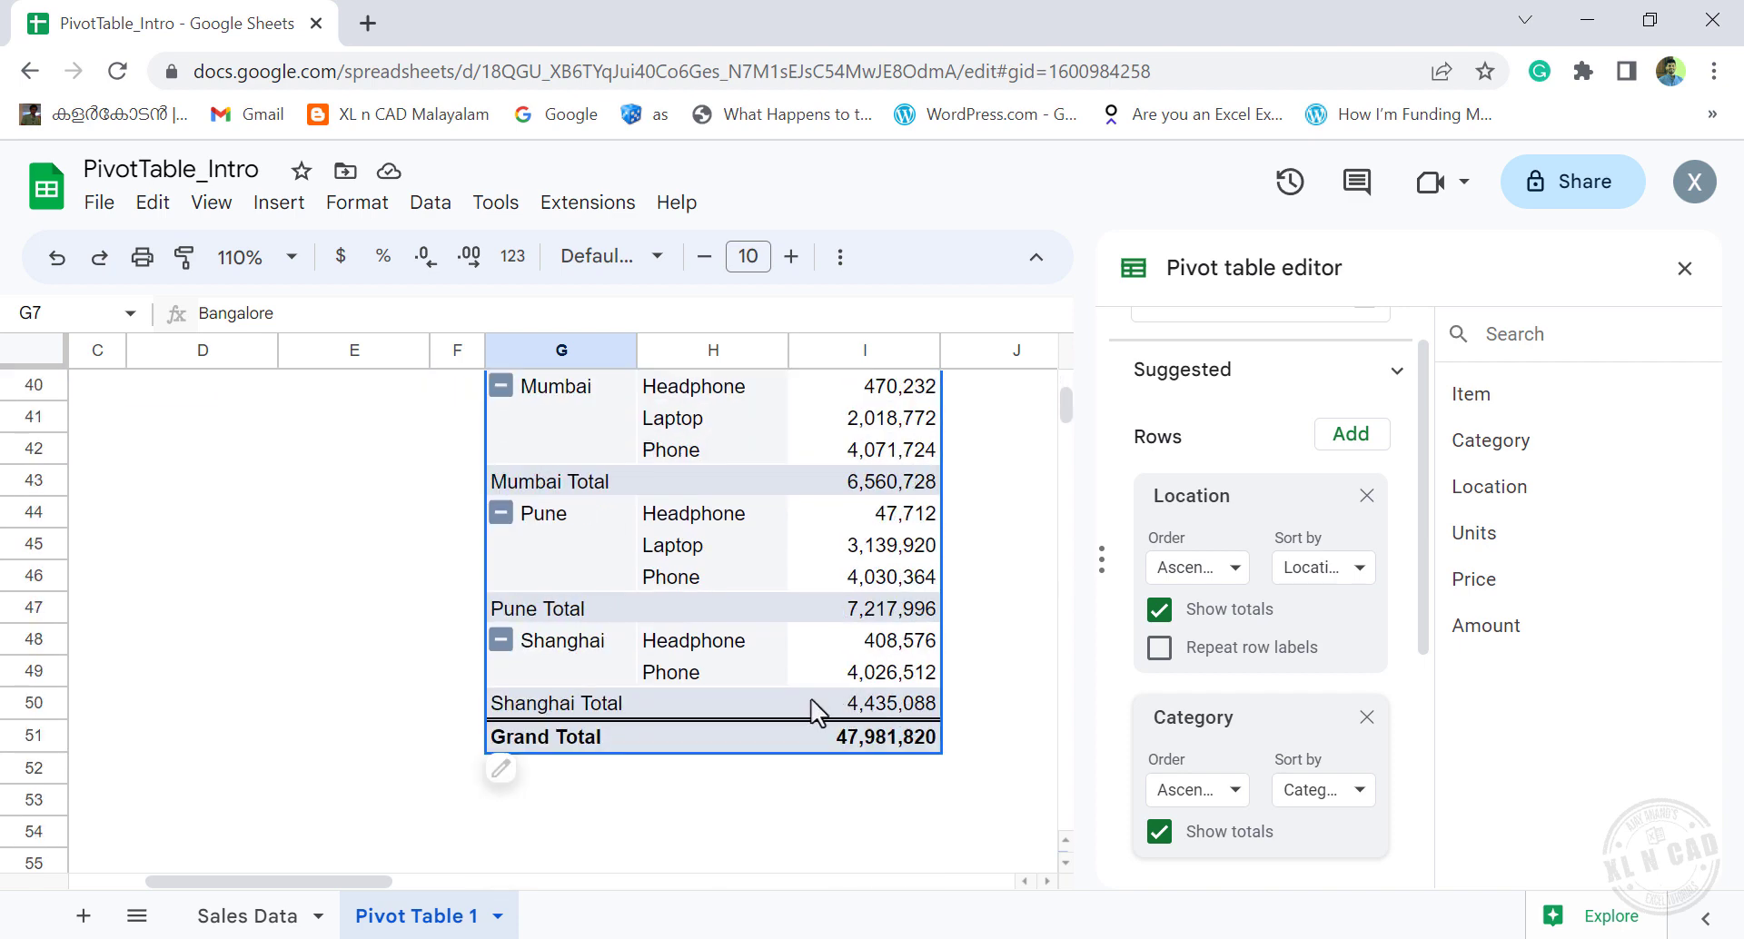
scroll(803, 697, up, 13)
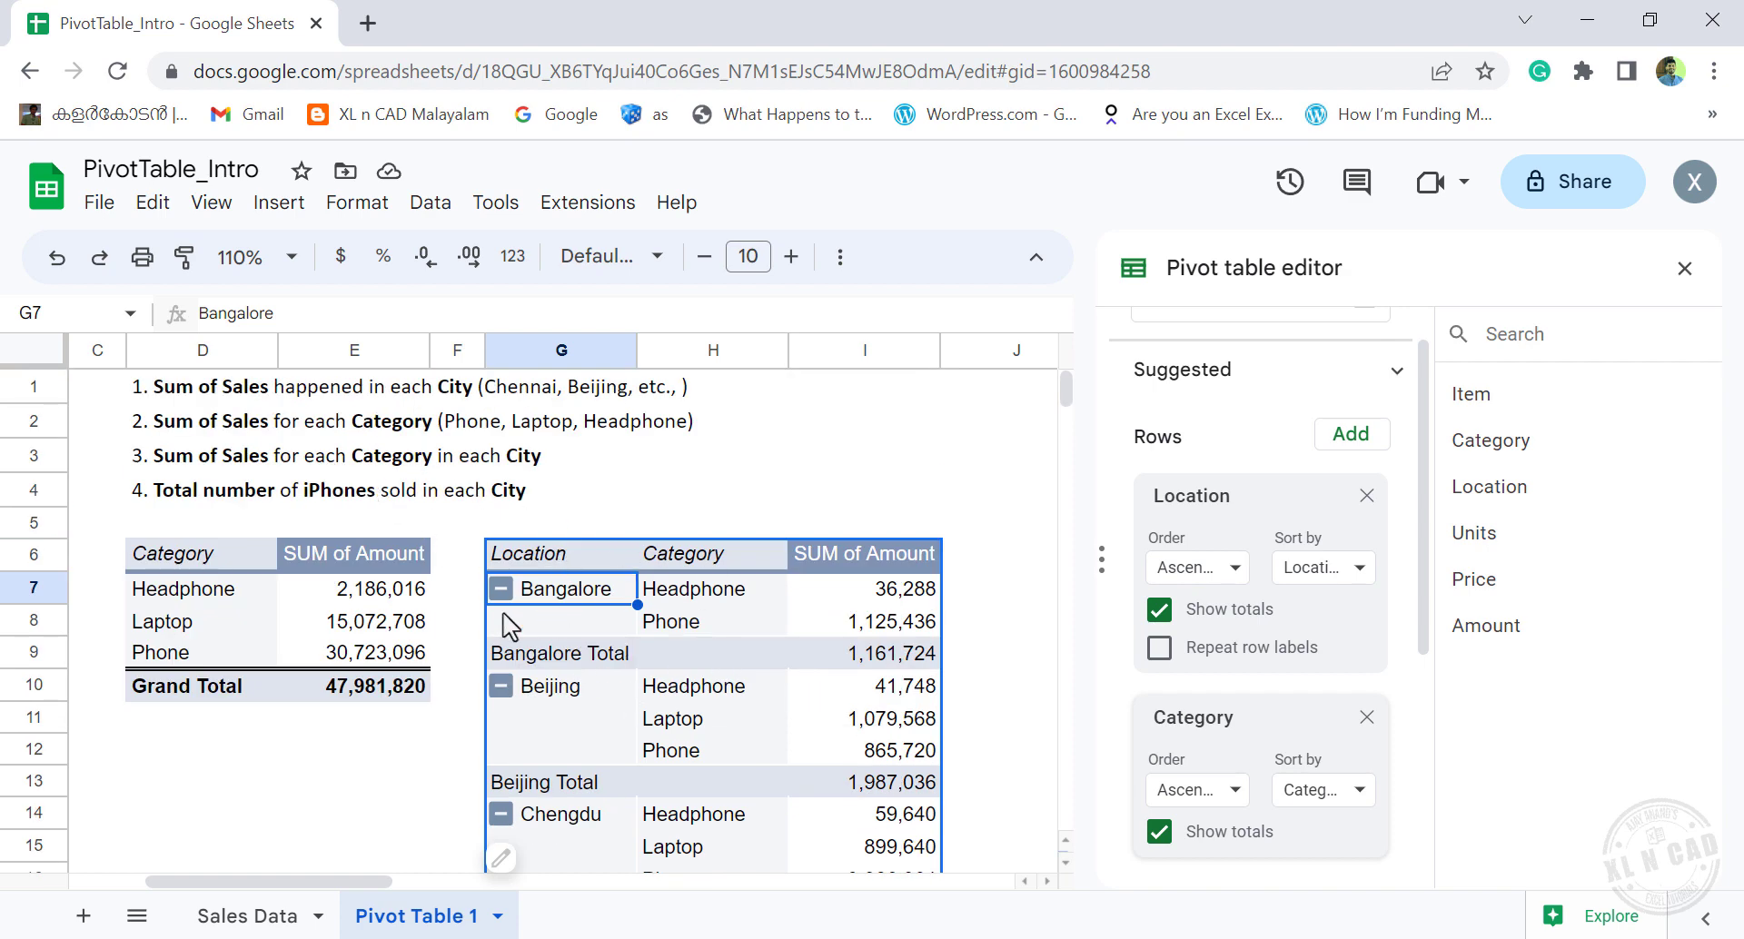
drag(176, 556, 400, 700)
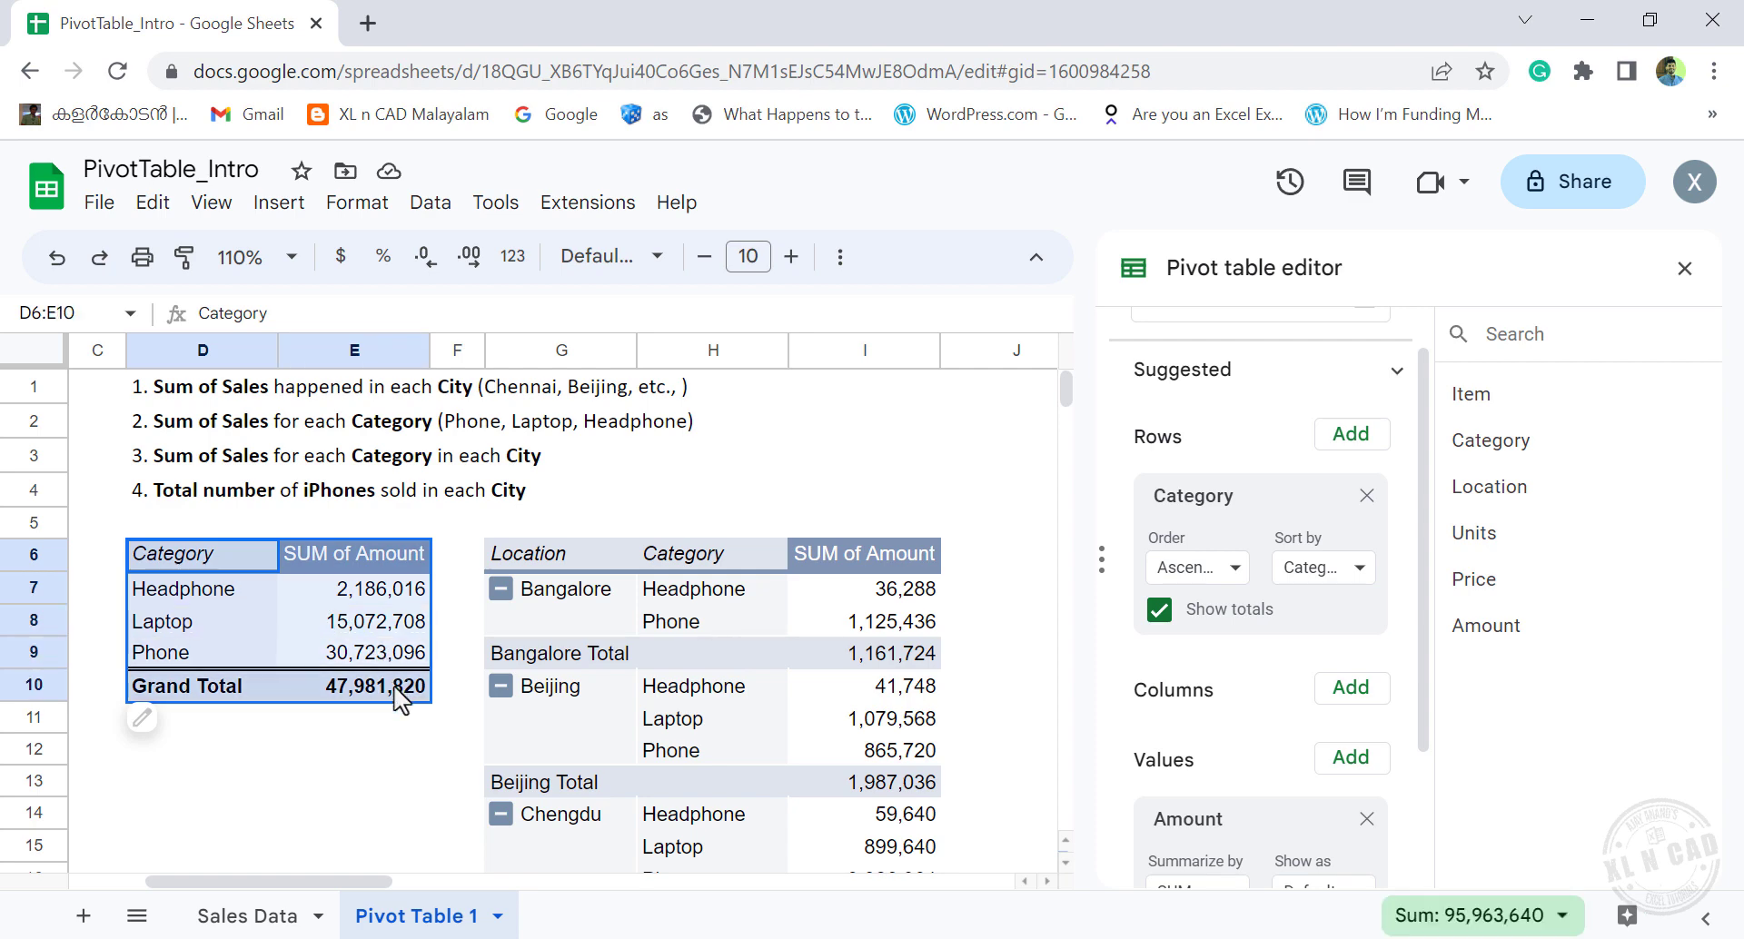
right_click(354, 618)
click(501, 328)
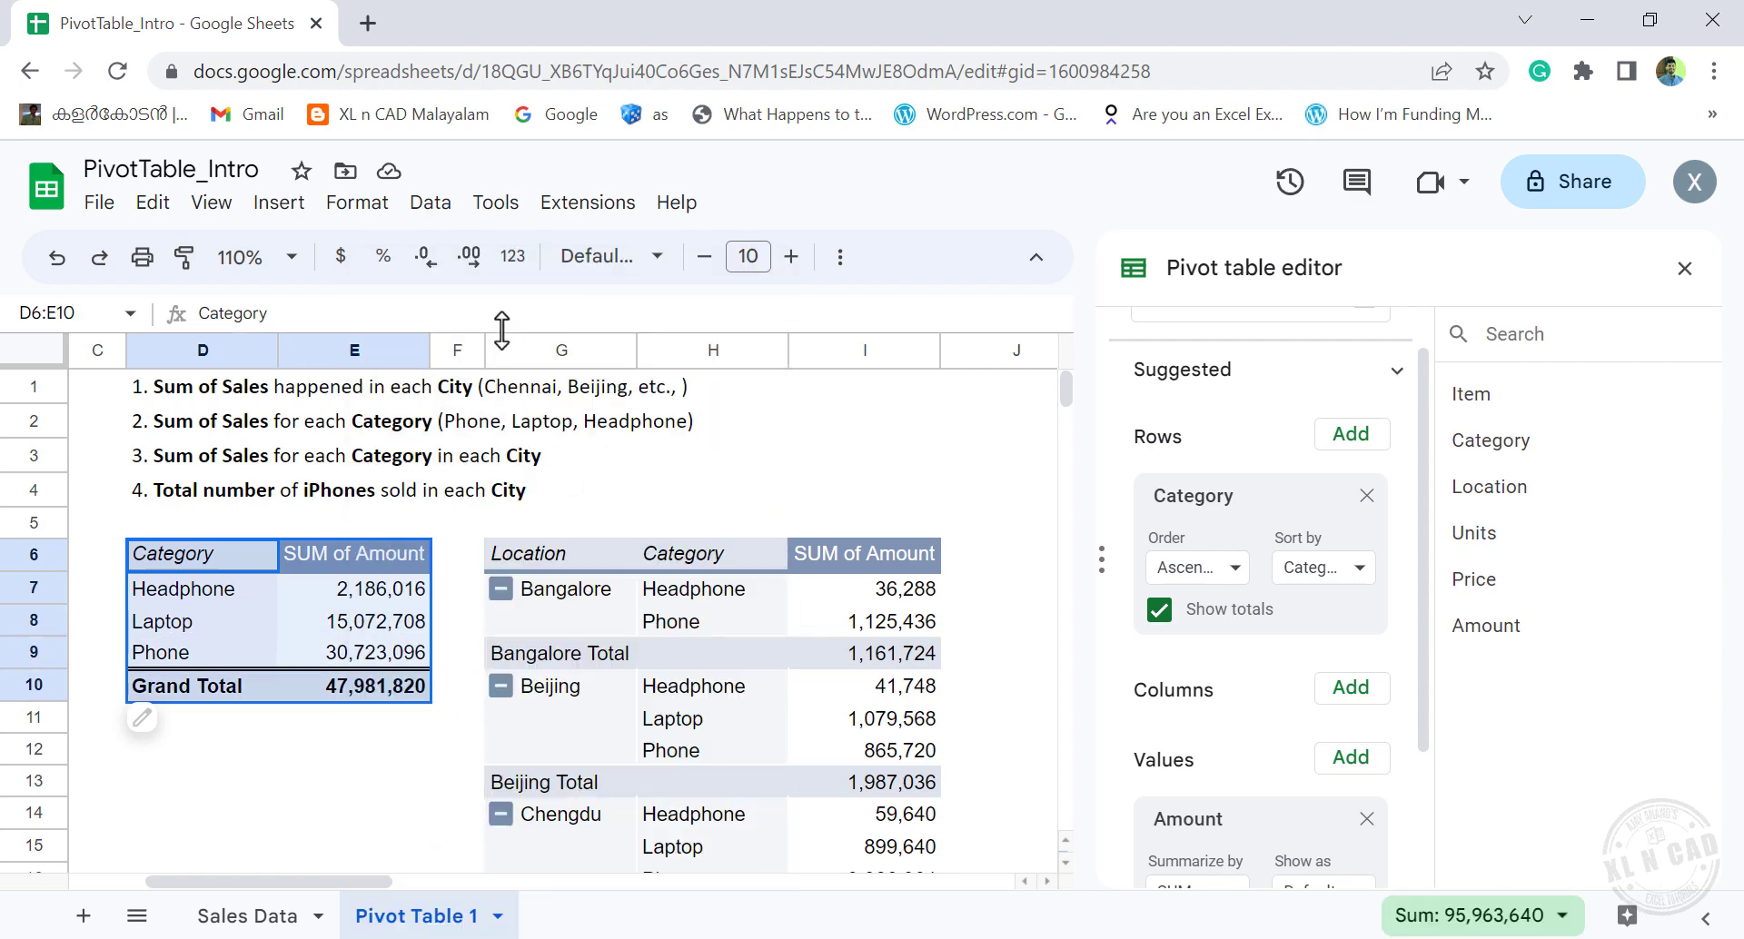
click(1047, 881)
click(1047, 880)
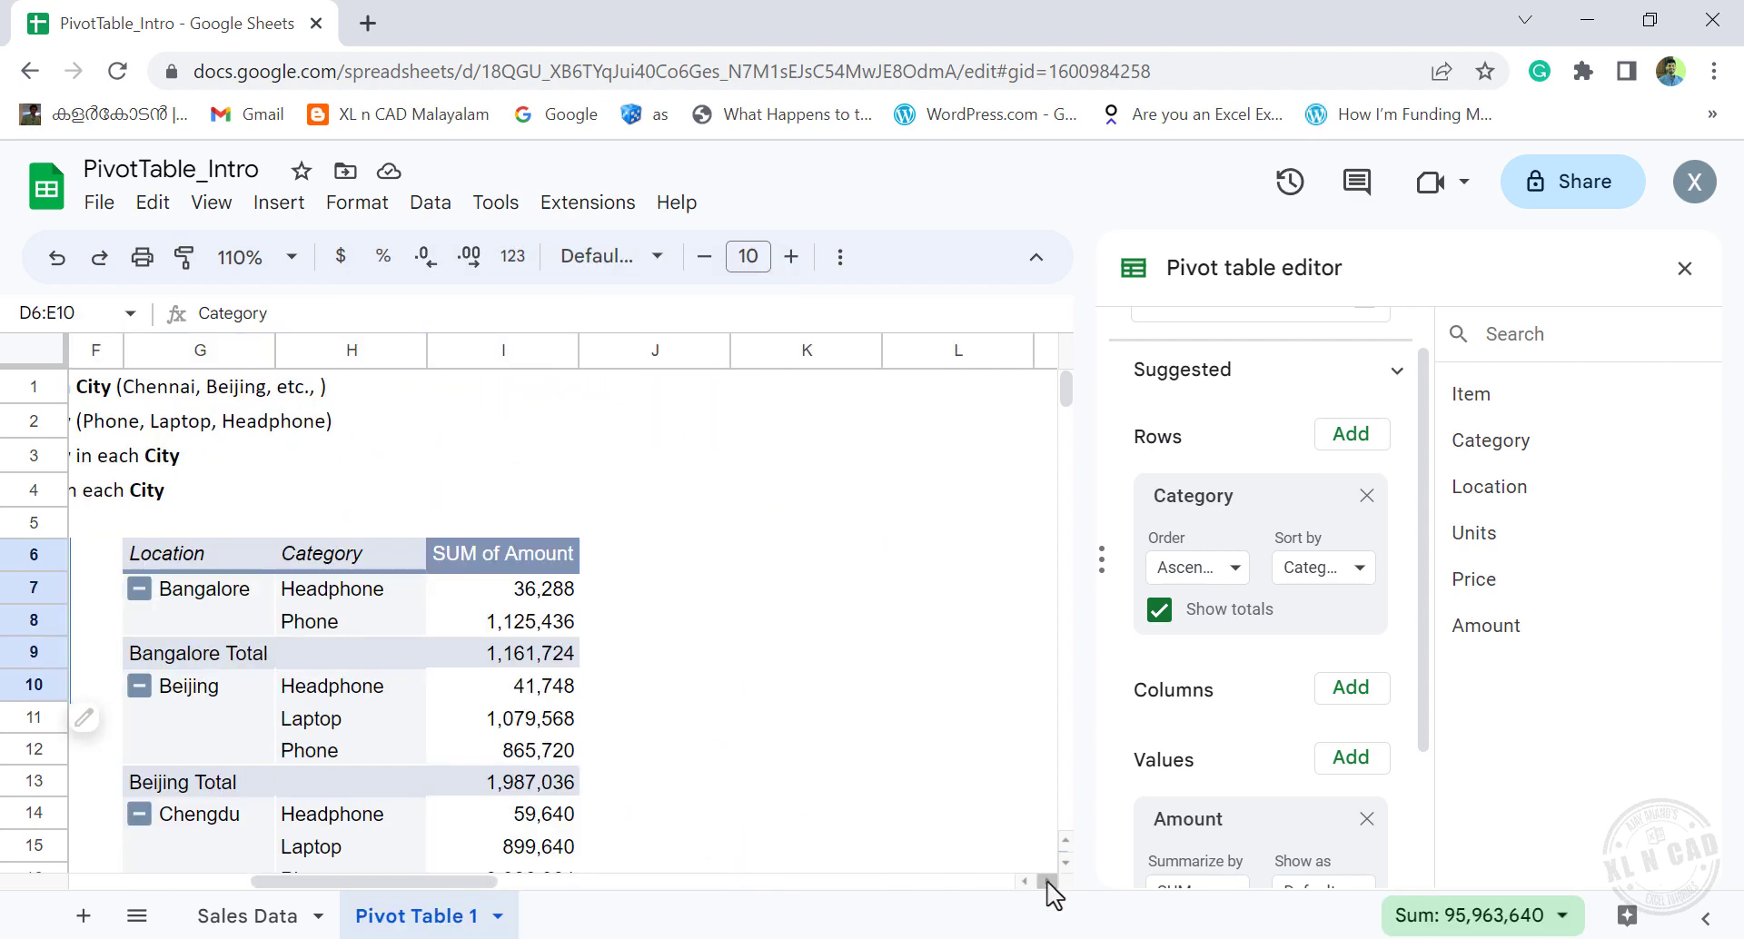
drag(730, 350, 651, 350)
right_click(706, 556)
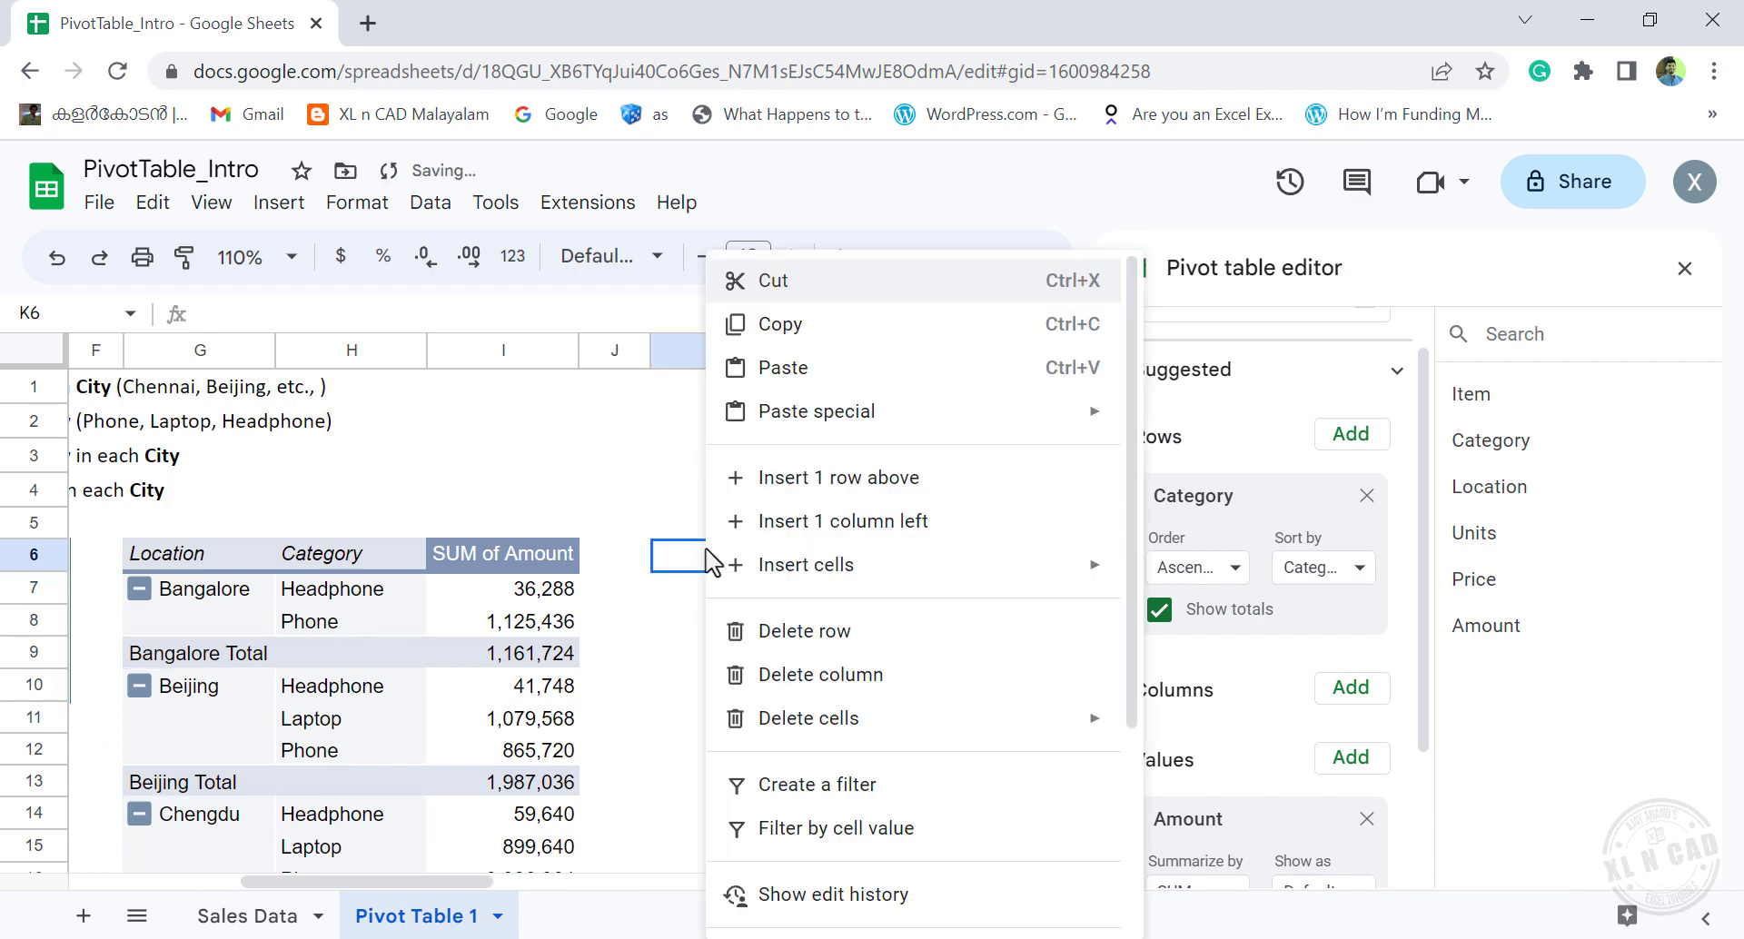
click(815, 368)
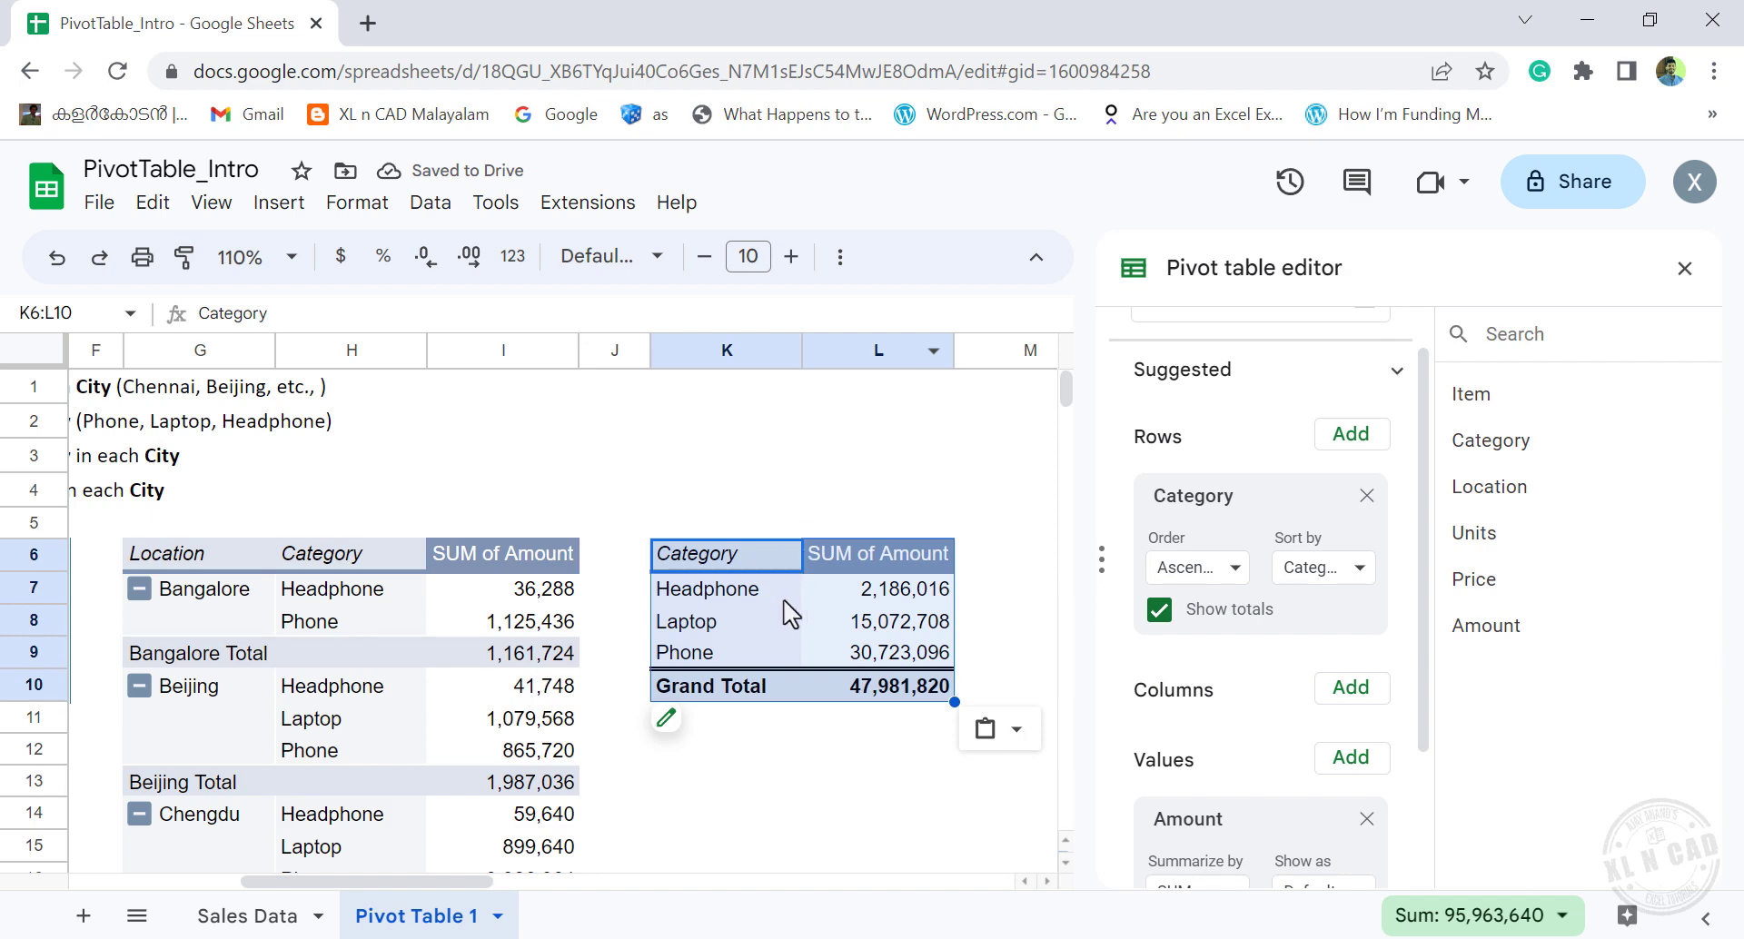
In the pivot table at K6, replace Category with Location in the rows and add Category to the columns.
click(844, 625)
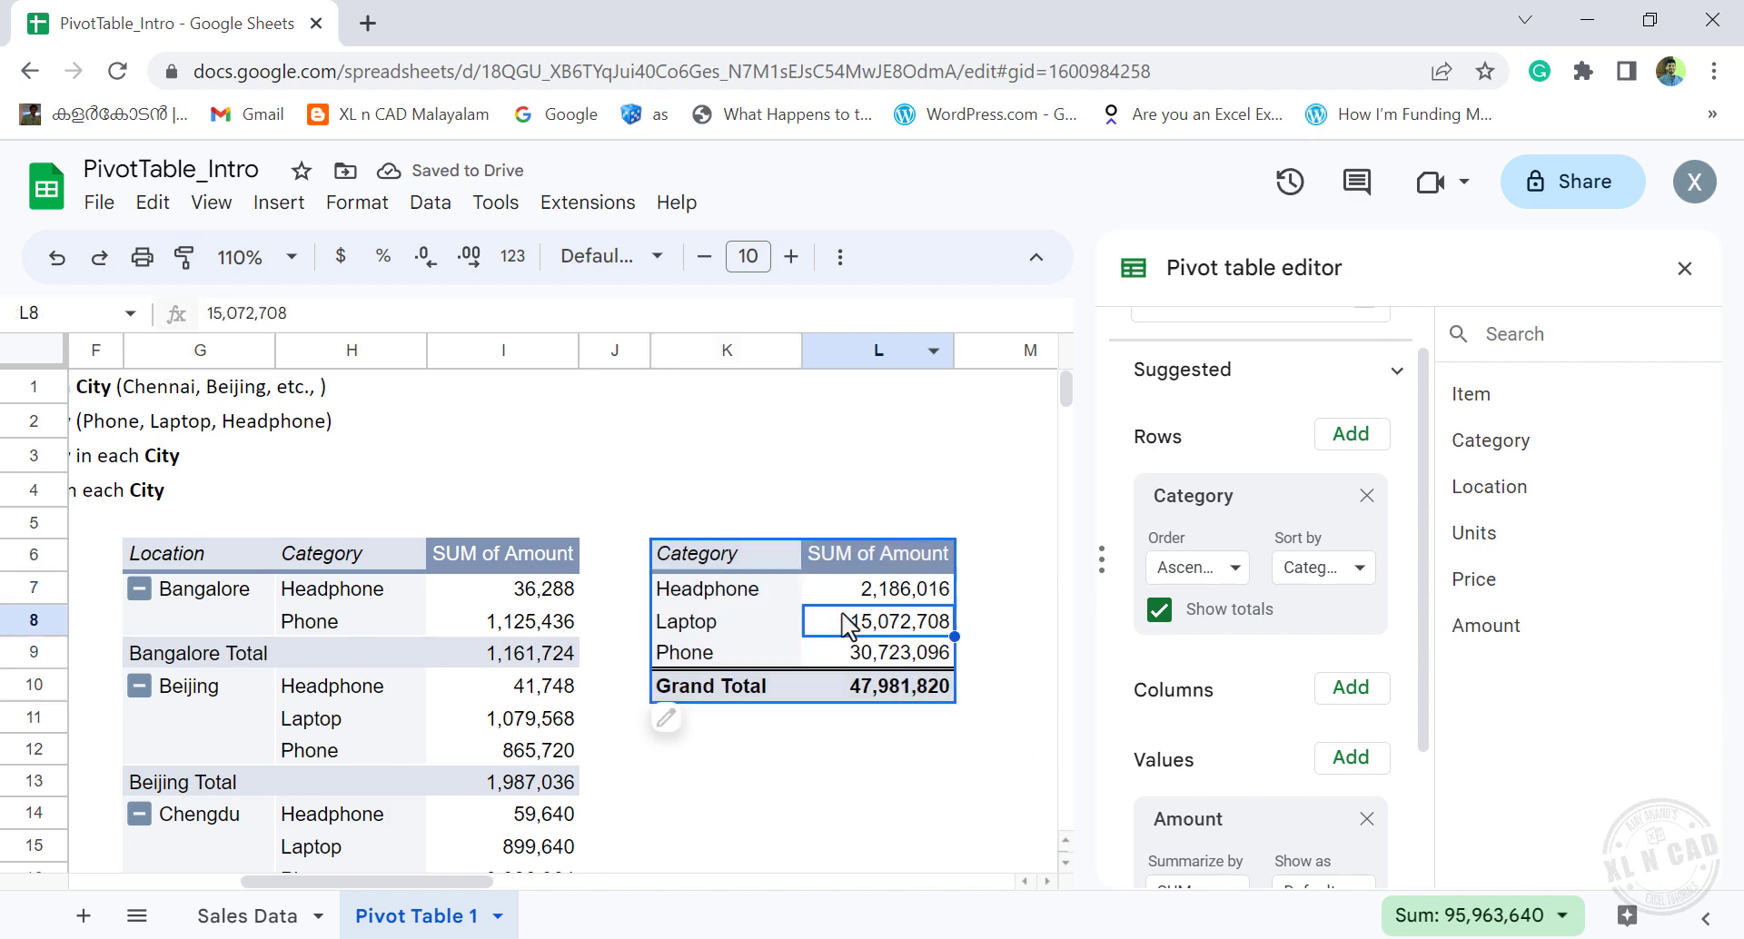
click(1366, 496)
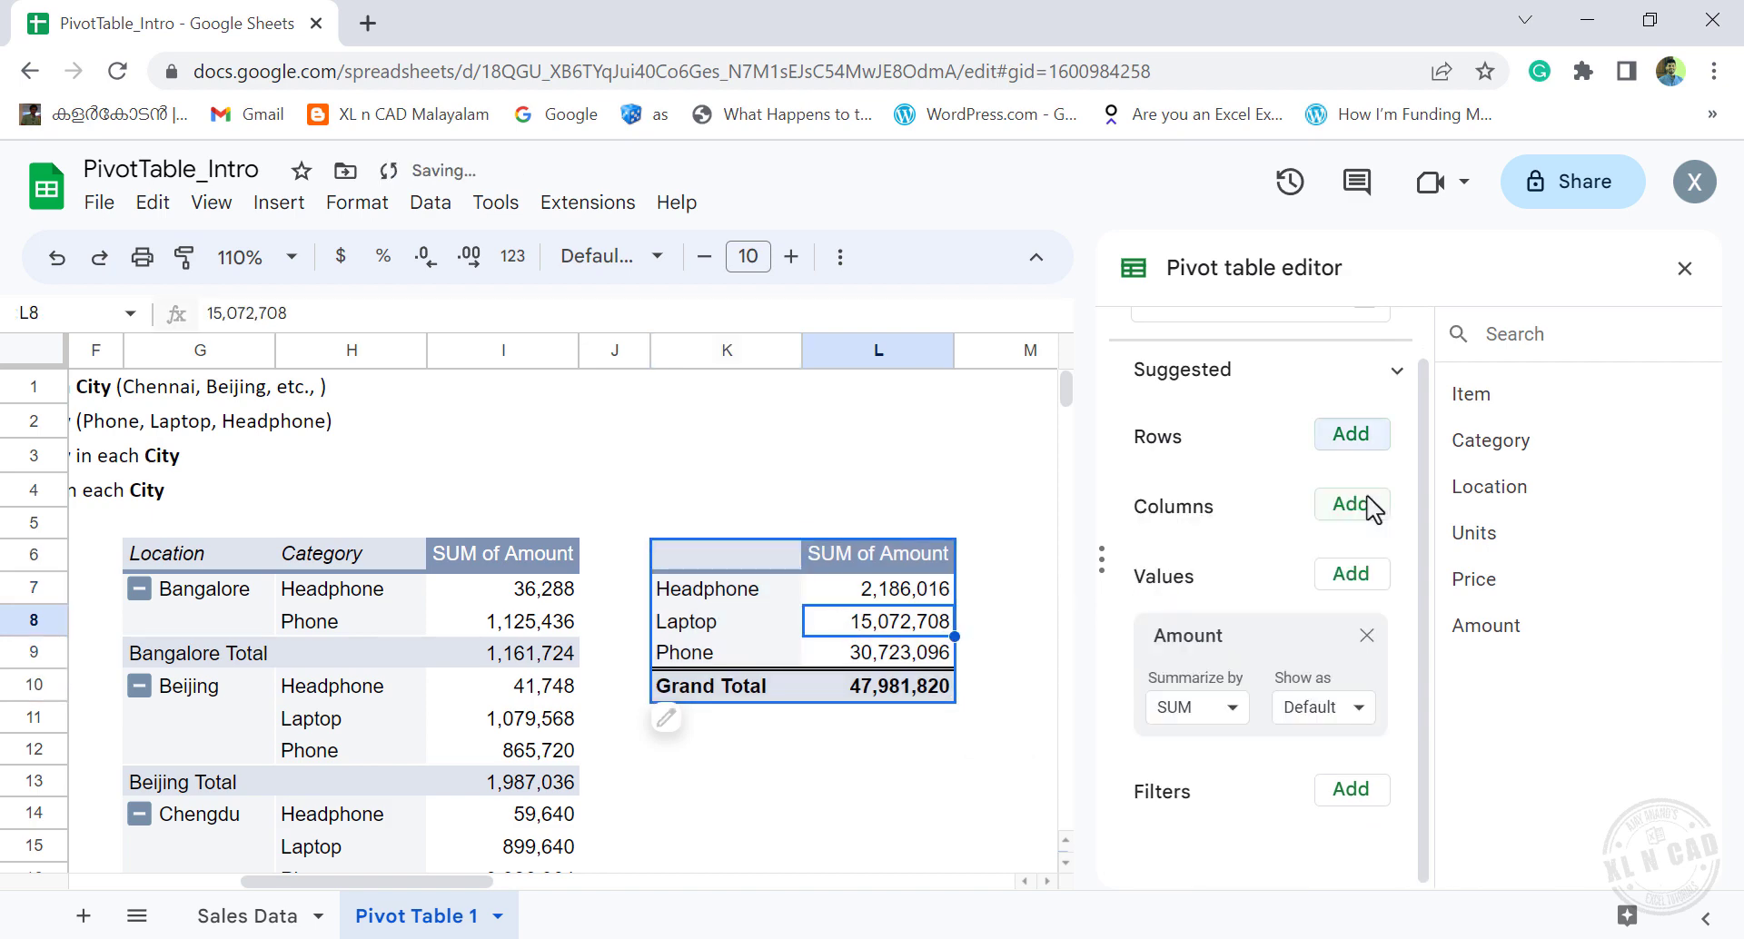
click(1353, 436)
click(1399, 637)
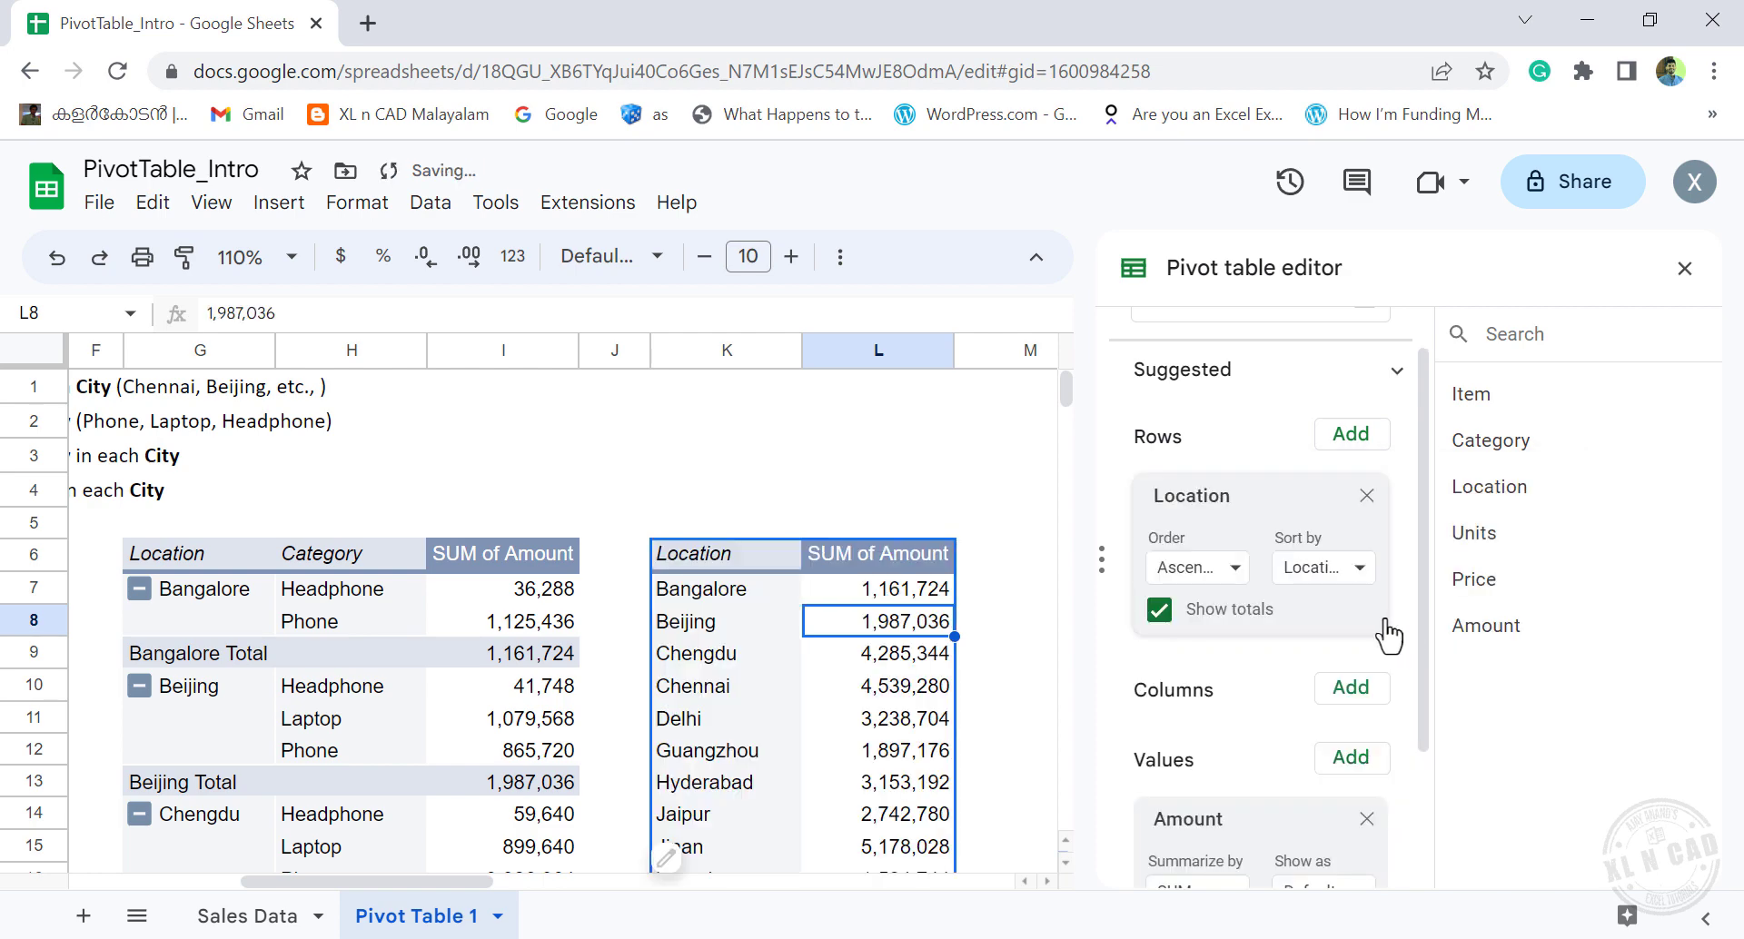
click(1334, 713)
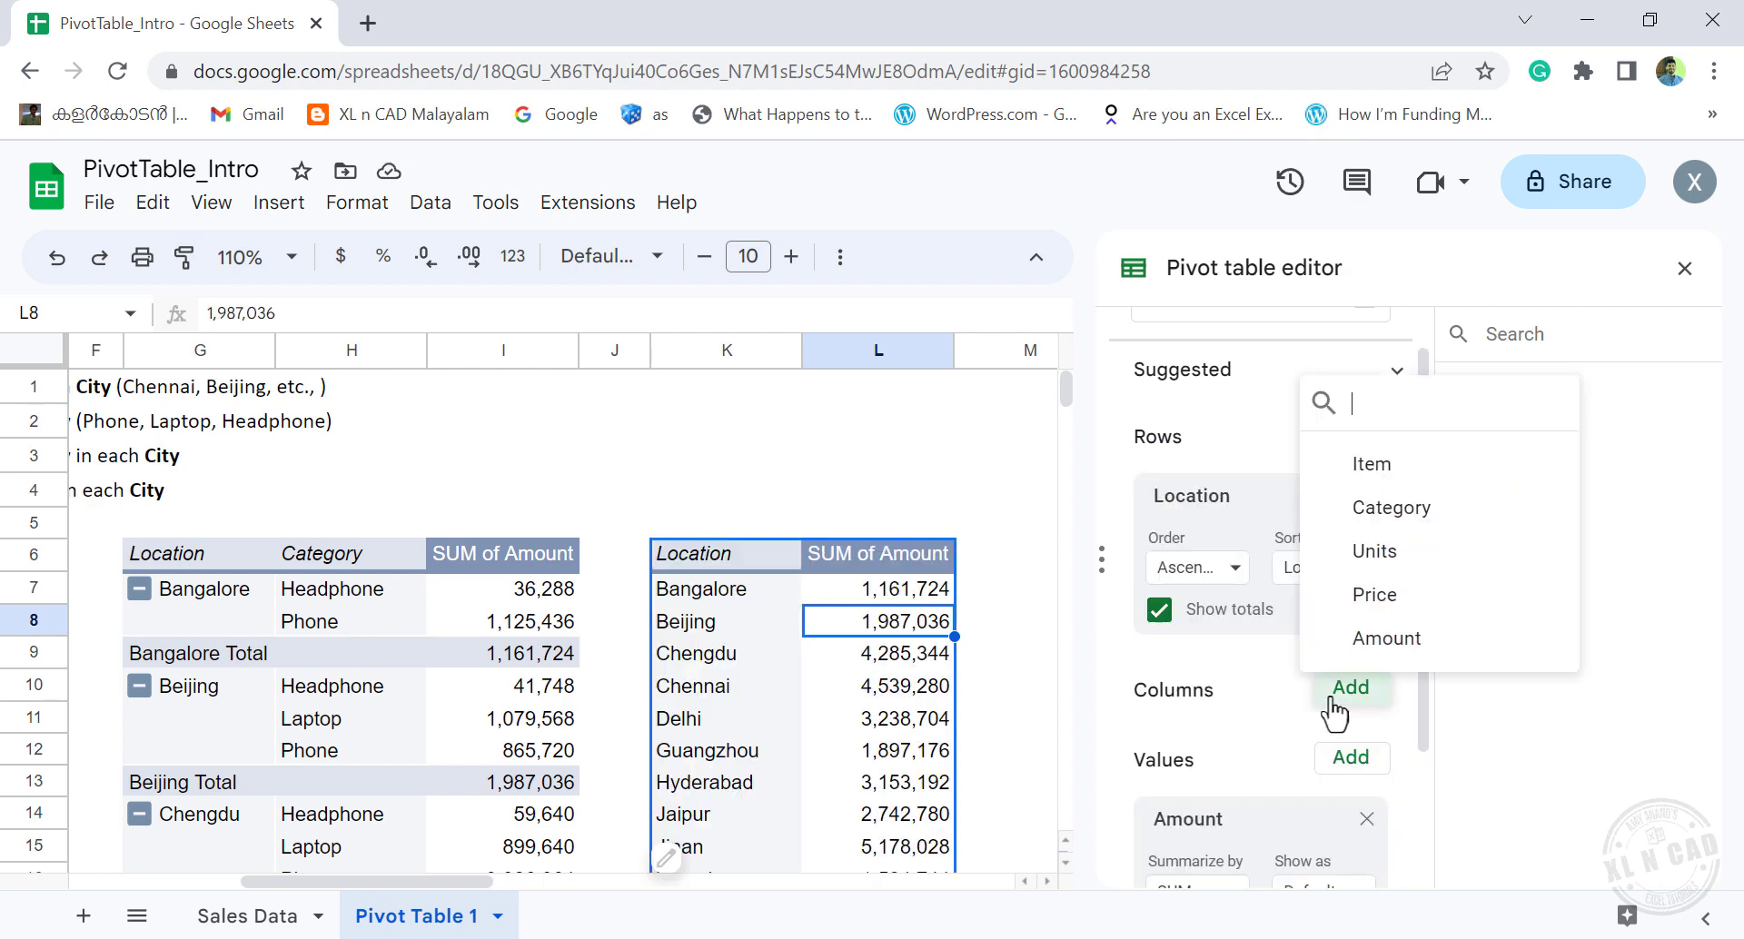
click(1483, 518)
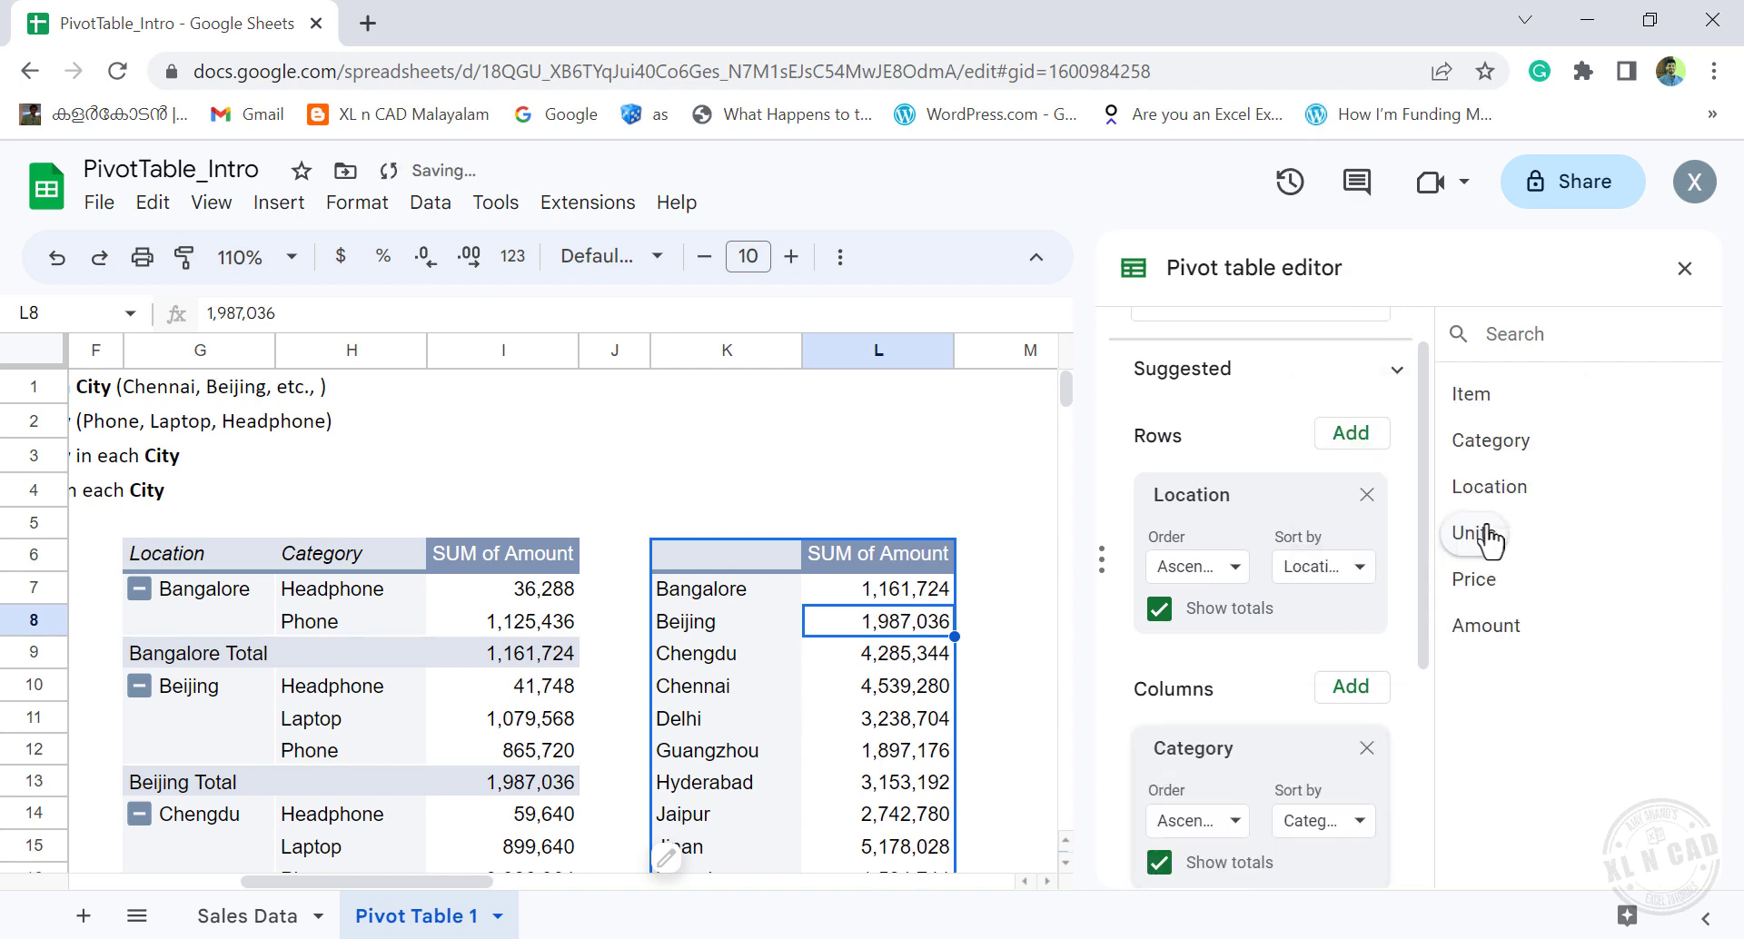
click(1047, 881)
click(1047, 881)
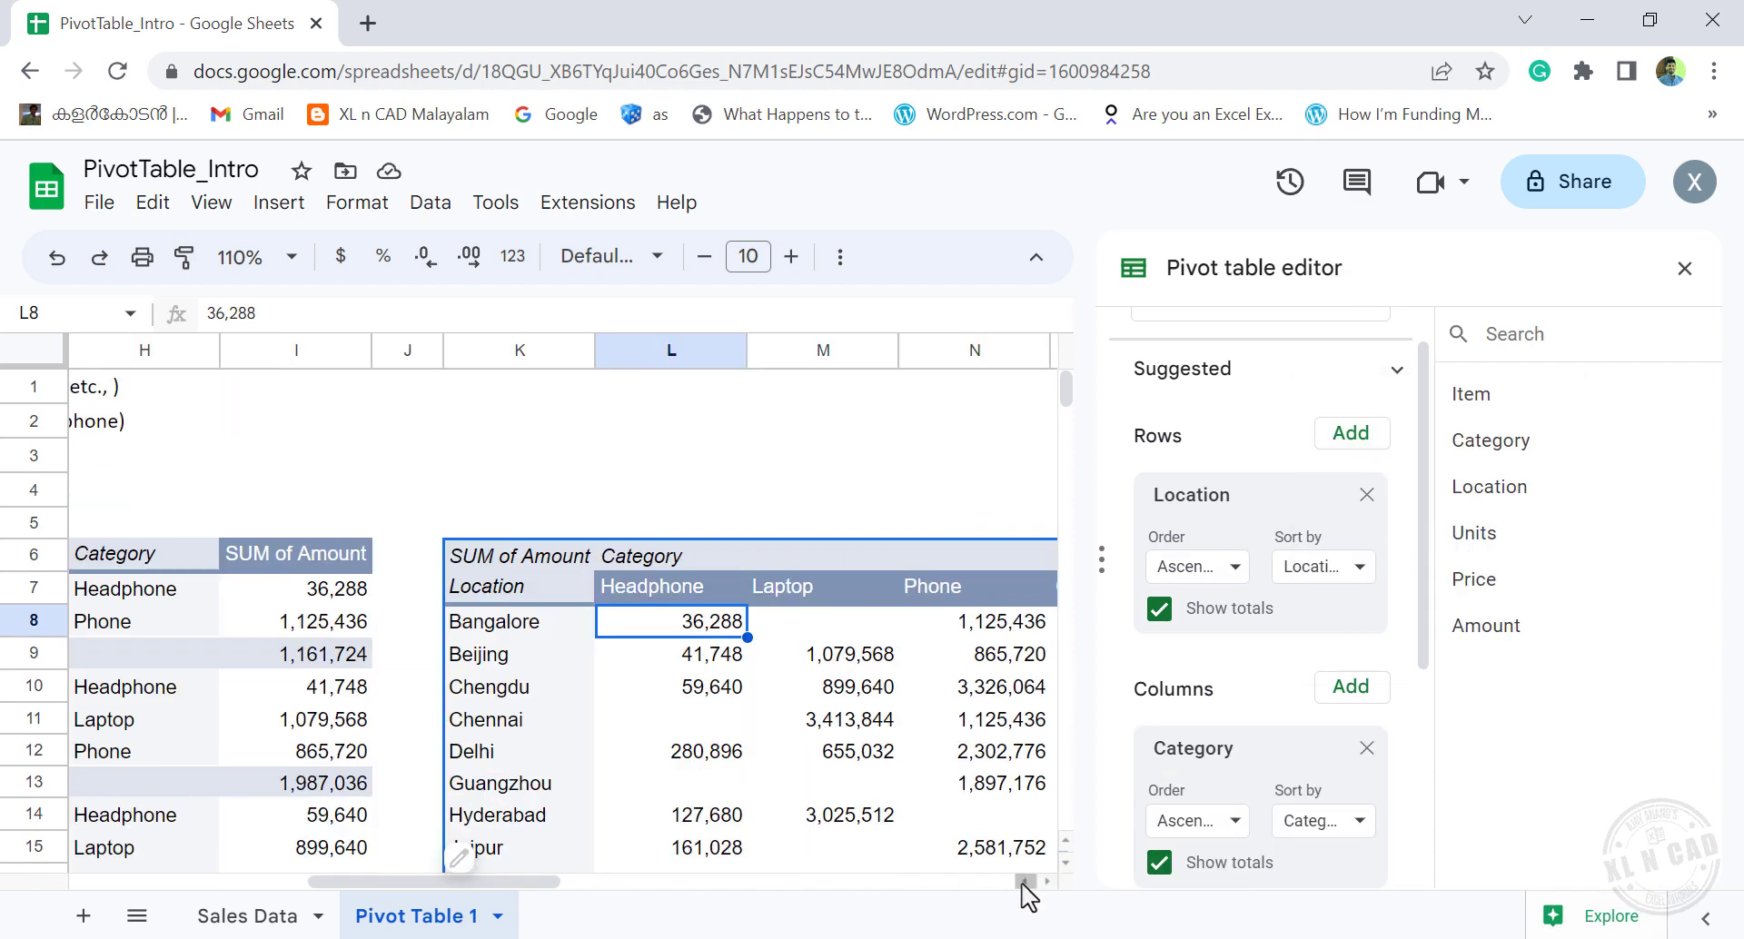
drag(549, 892, 623, 899)
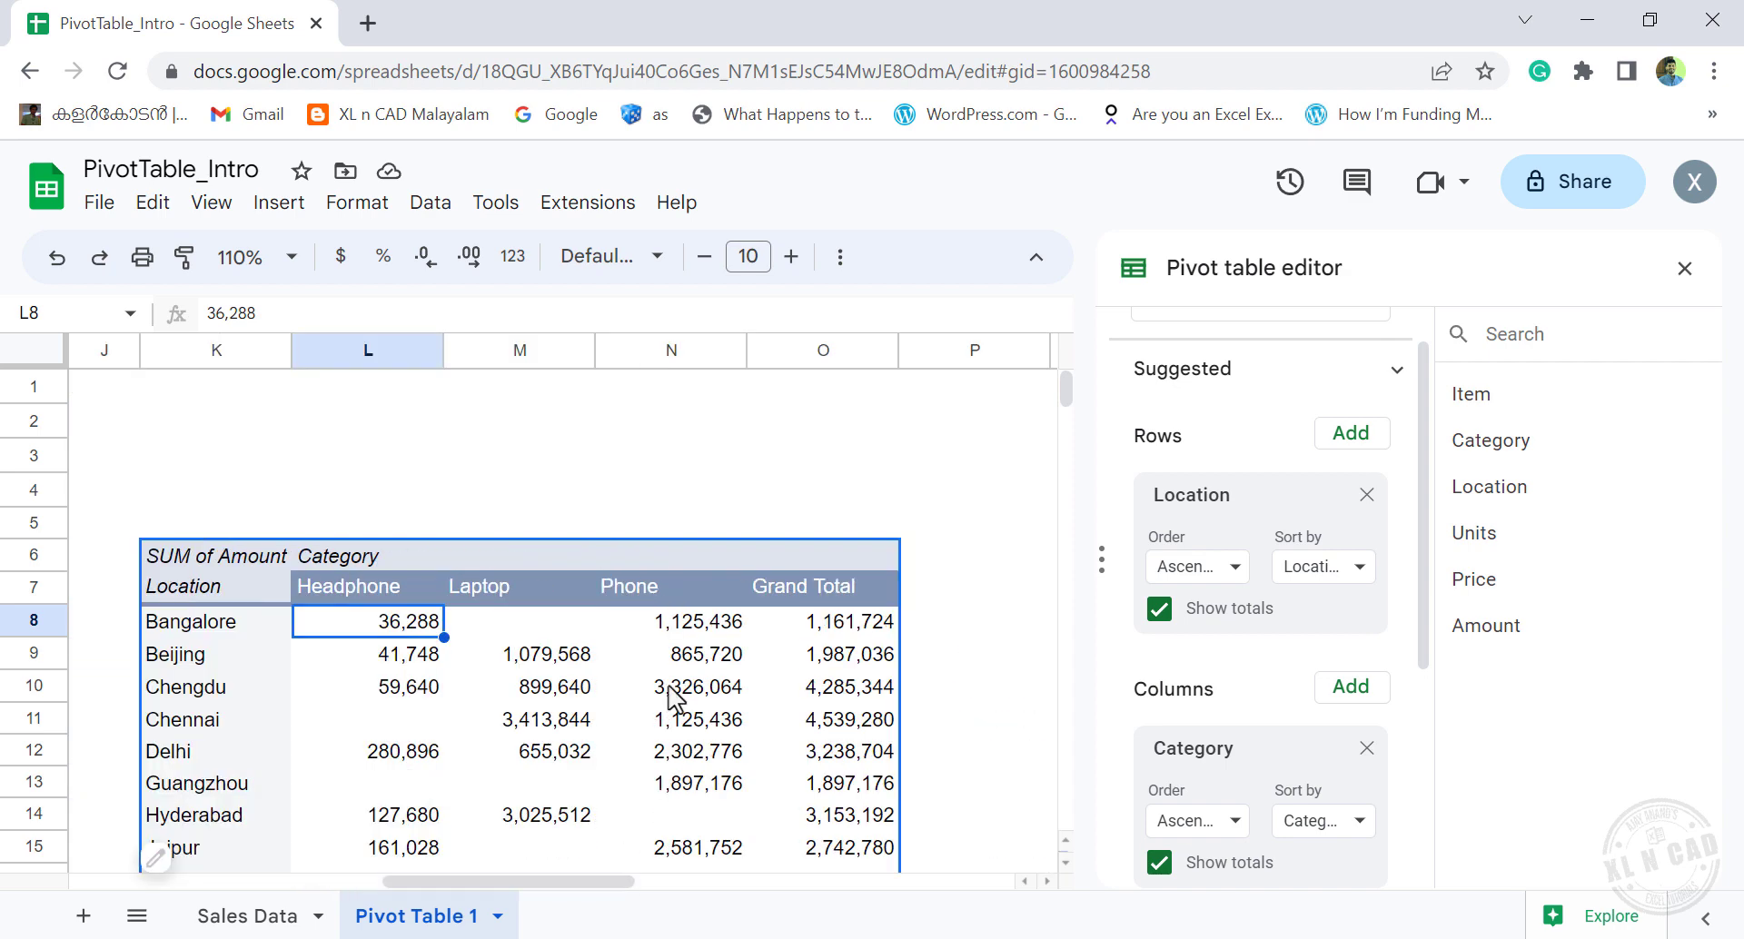
Close the pivot table editor and compare the location and category totals in the pivot tables at G6 and K6.
scroll(672, 699, down, 1)
scroll(674, 699, down, 1)
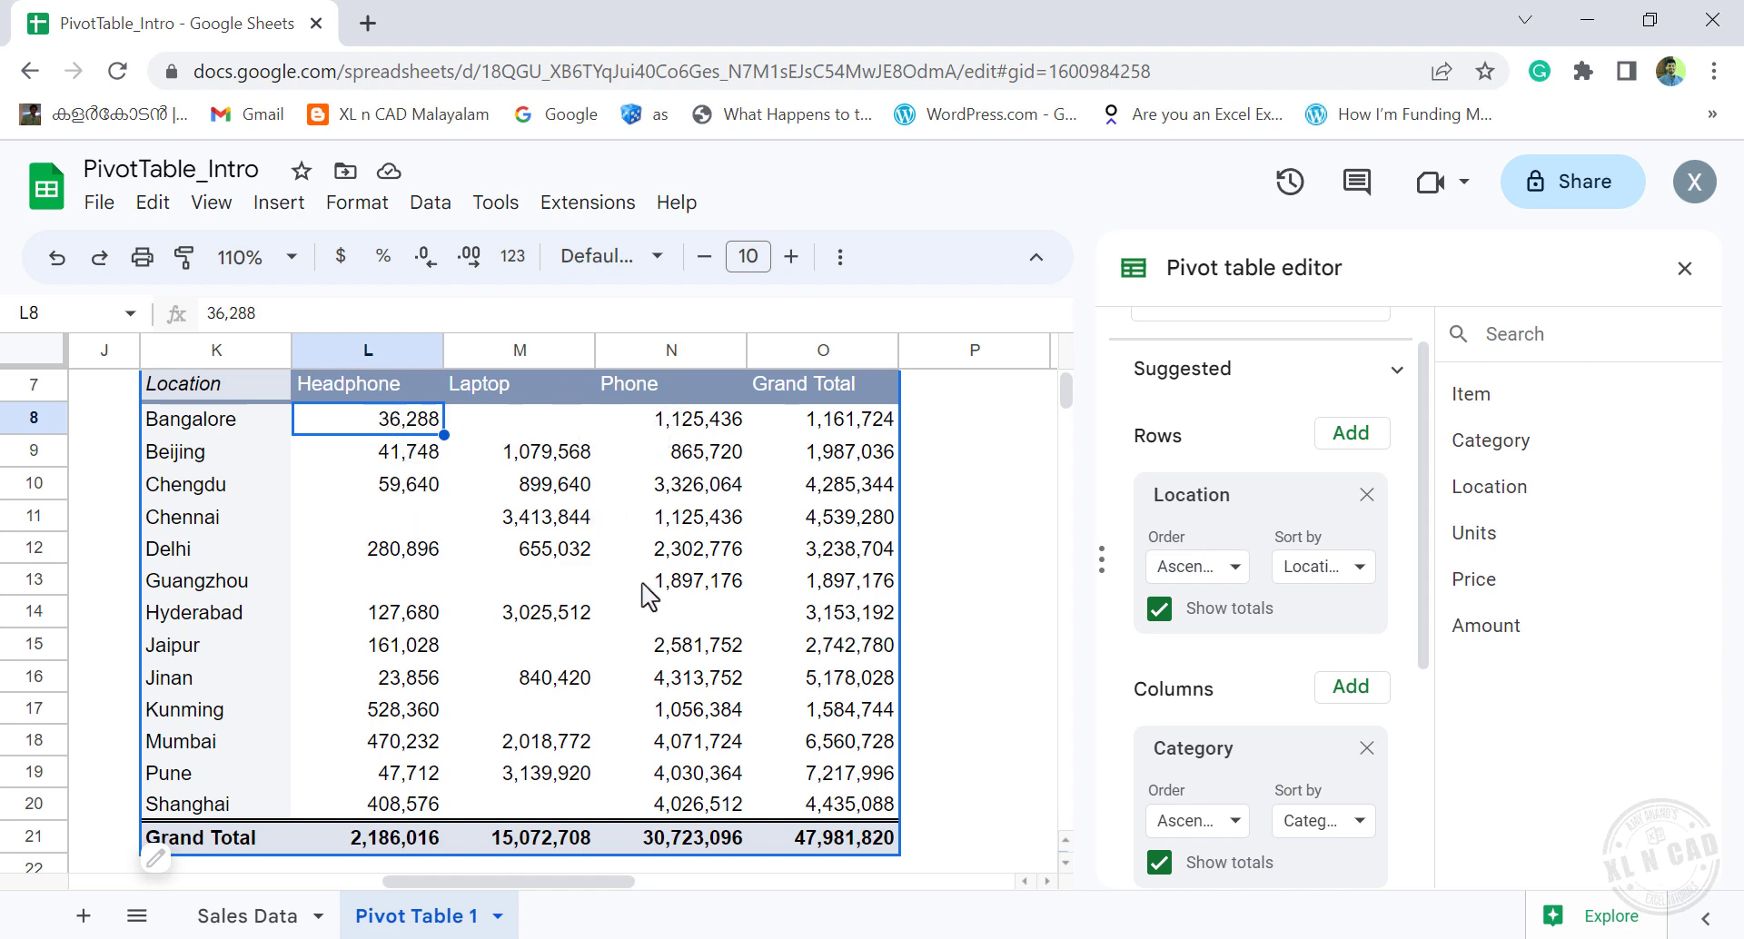
drag(589, 883, 479, 899)
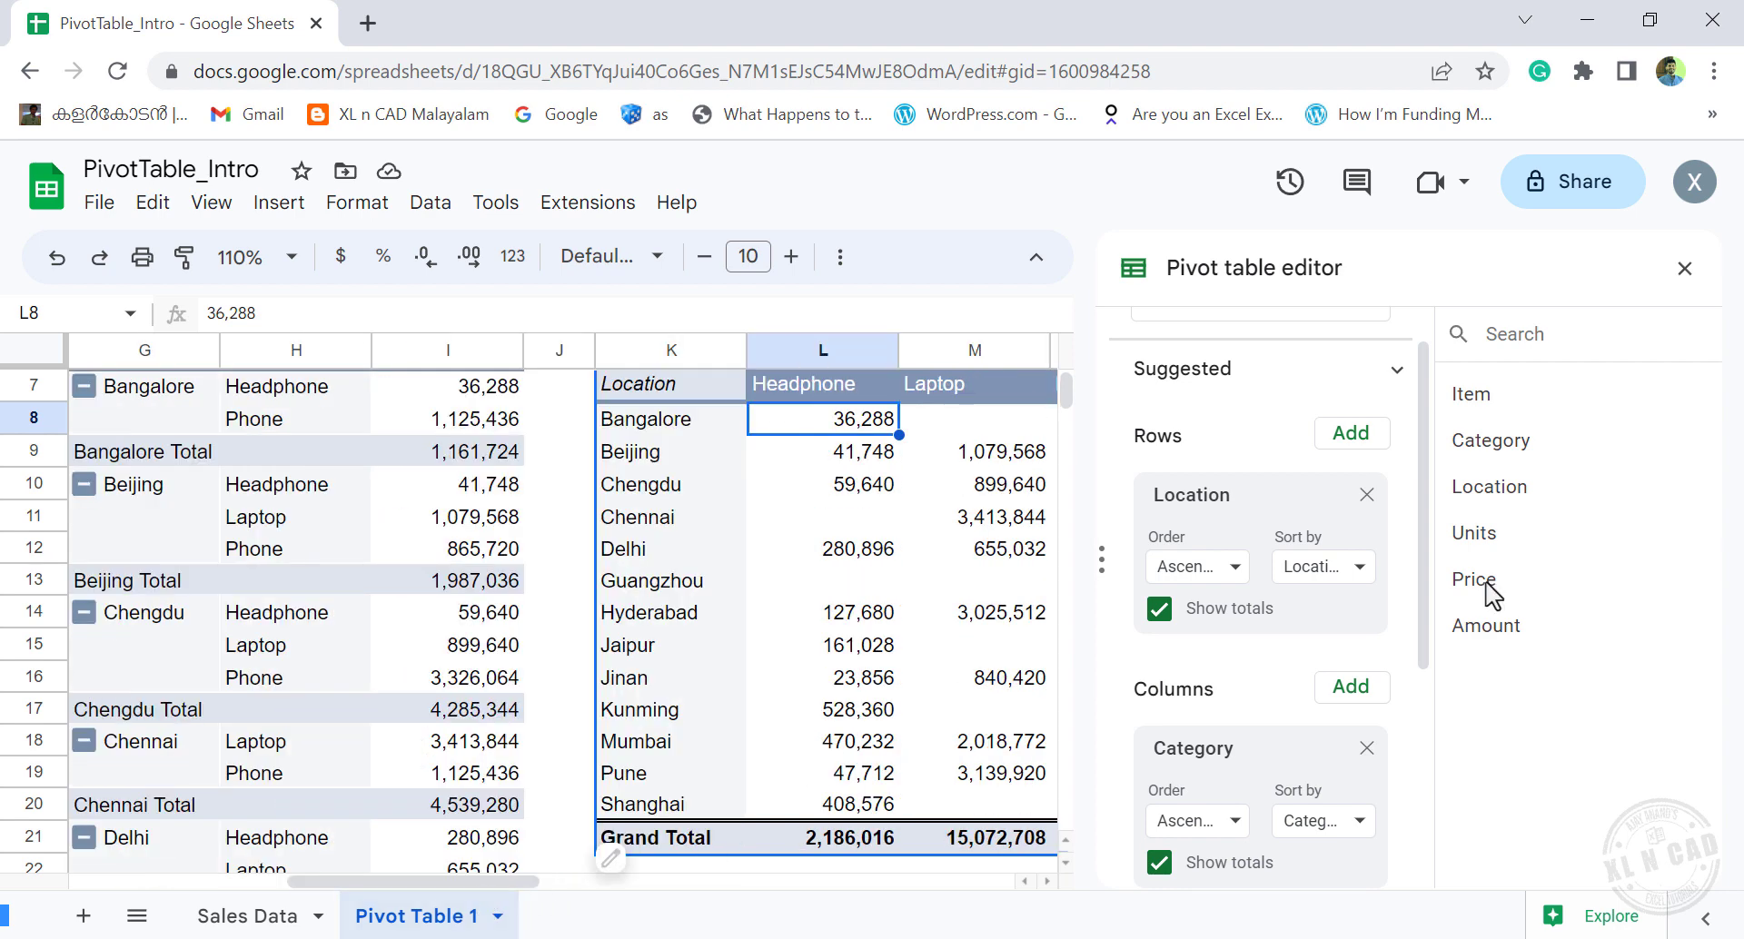
click(1686, 268)
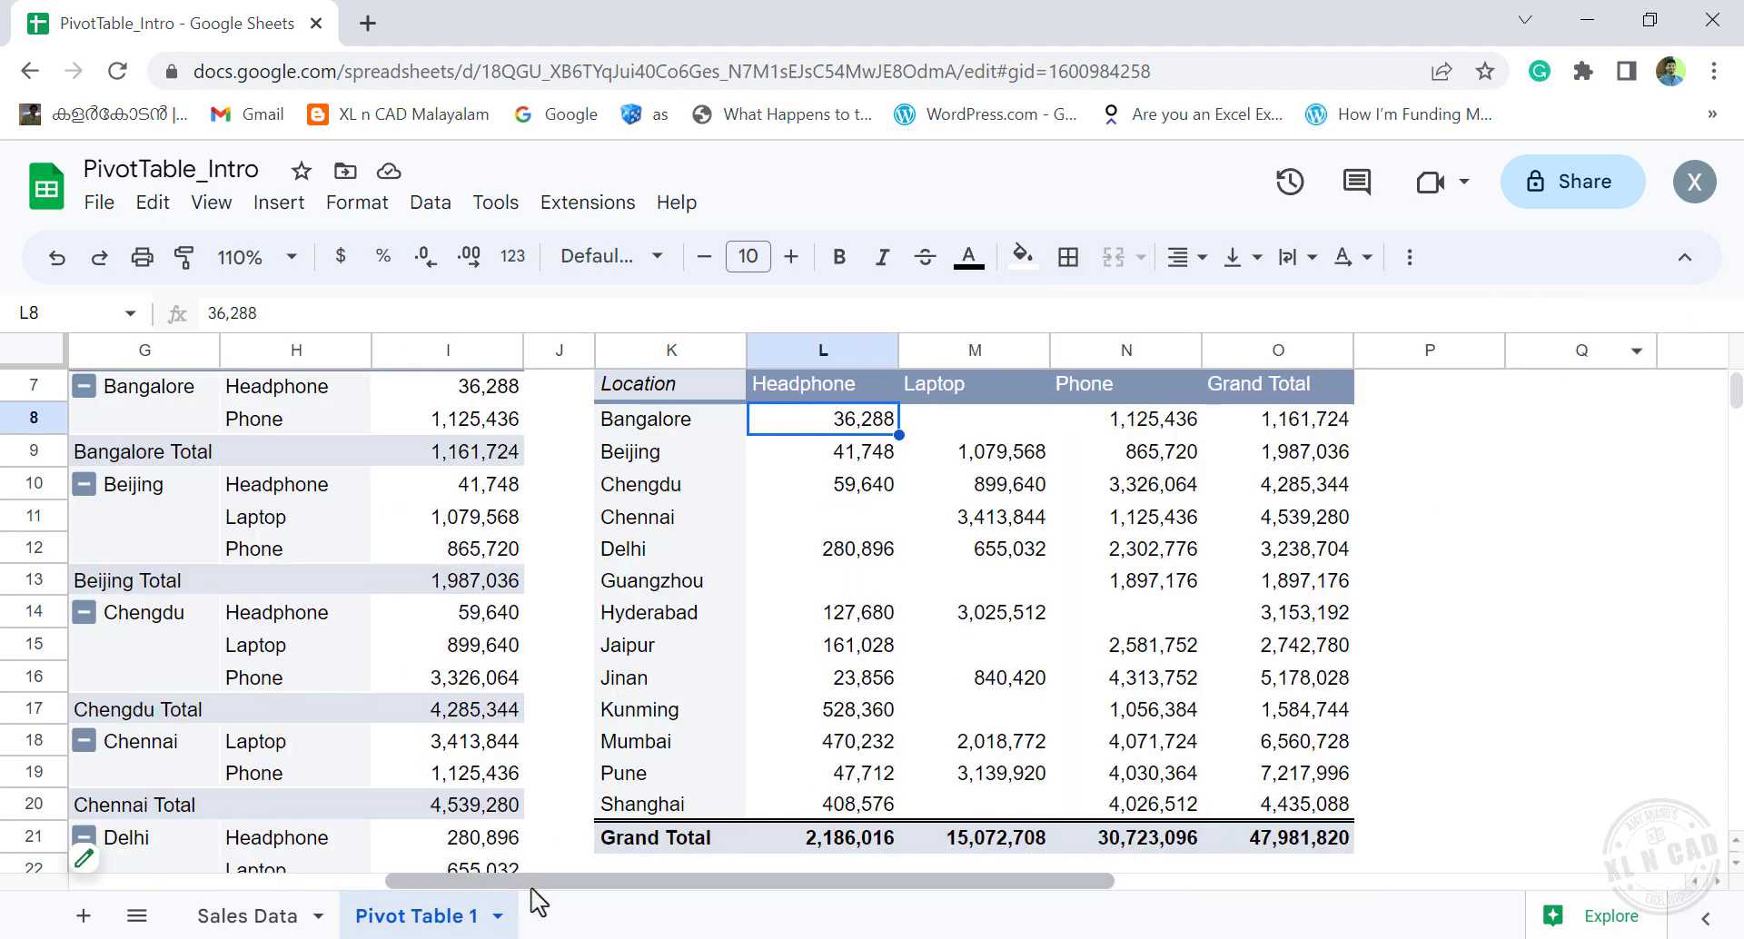
drag(592, 887, 575, 887)
scroll(372, 527, up, 1)
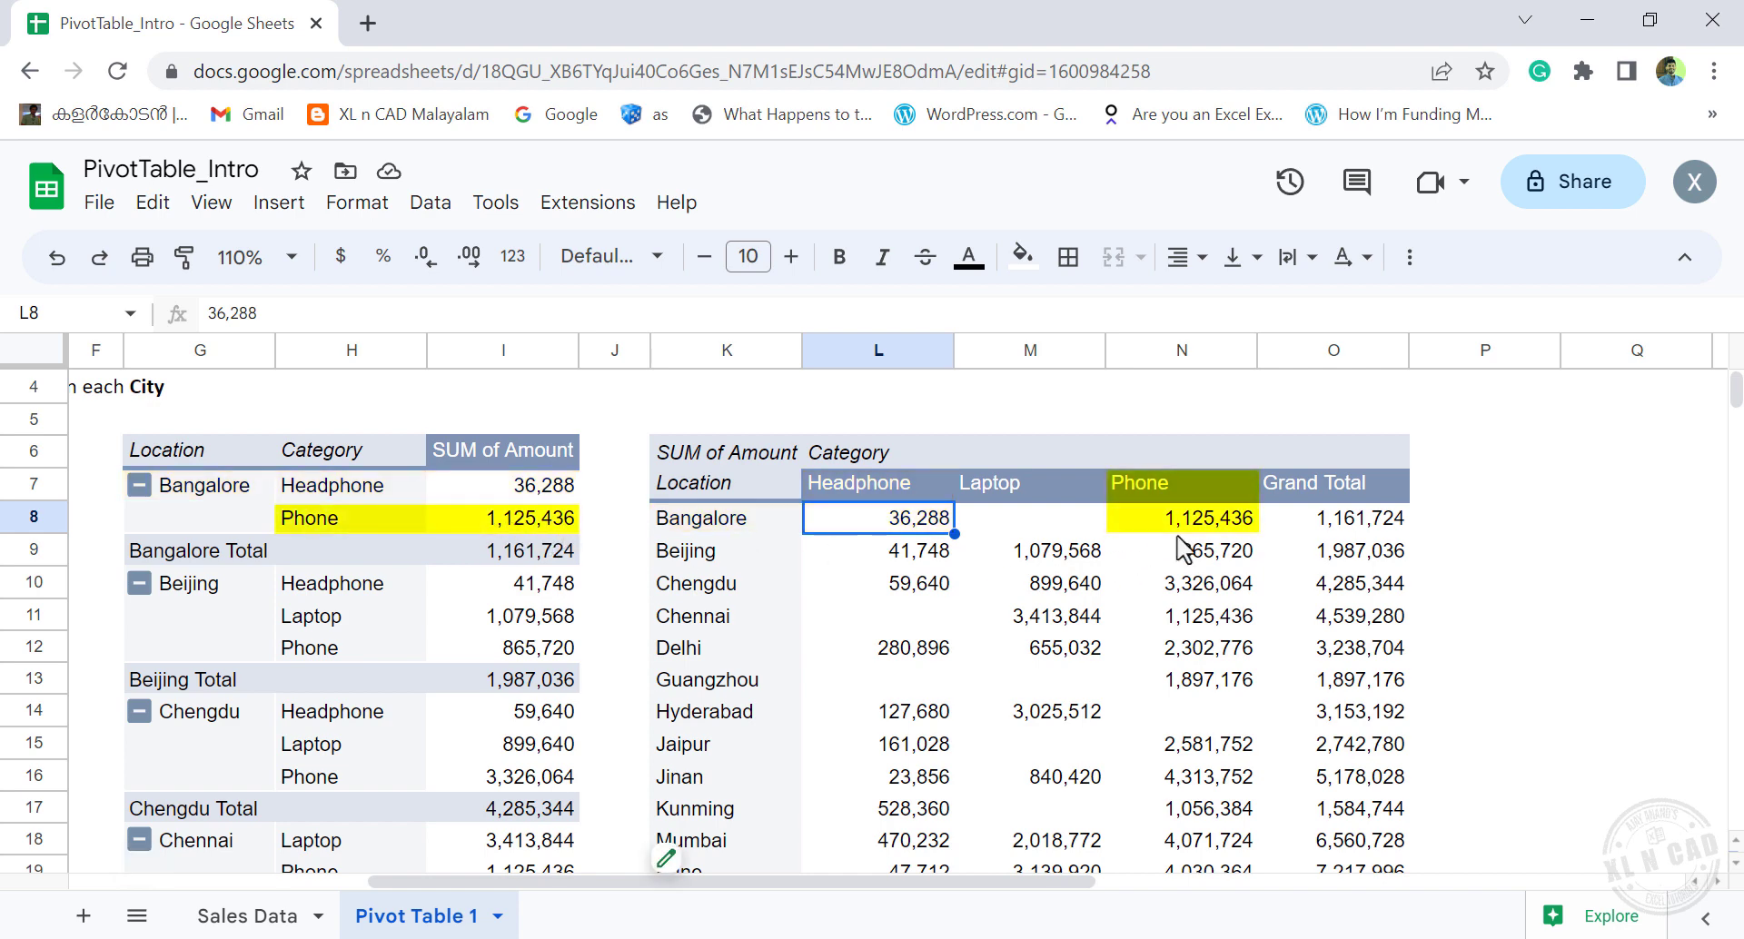
scroll(872, 536, down, 1)
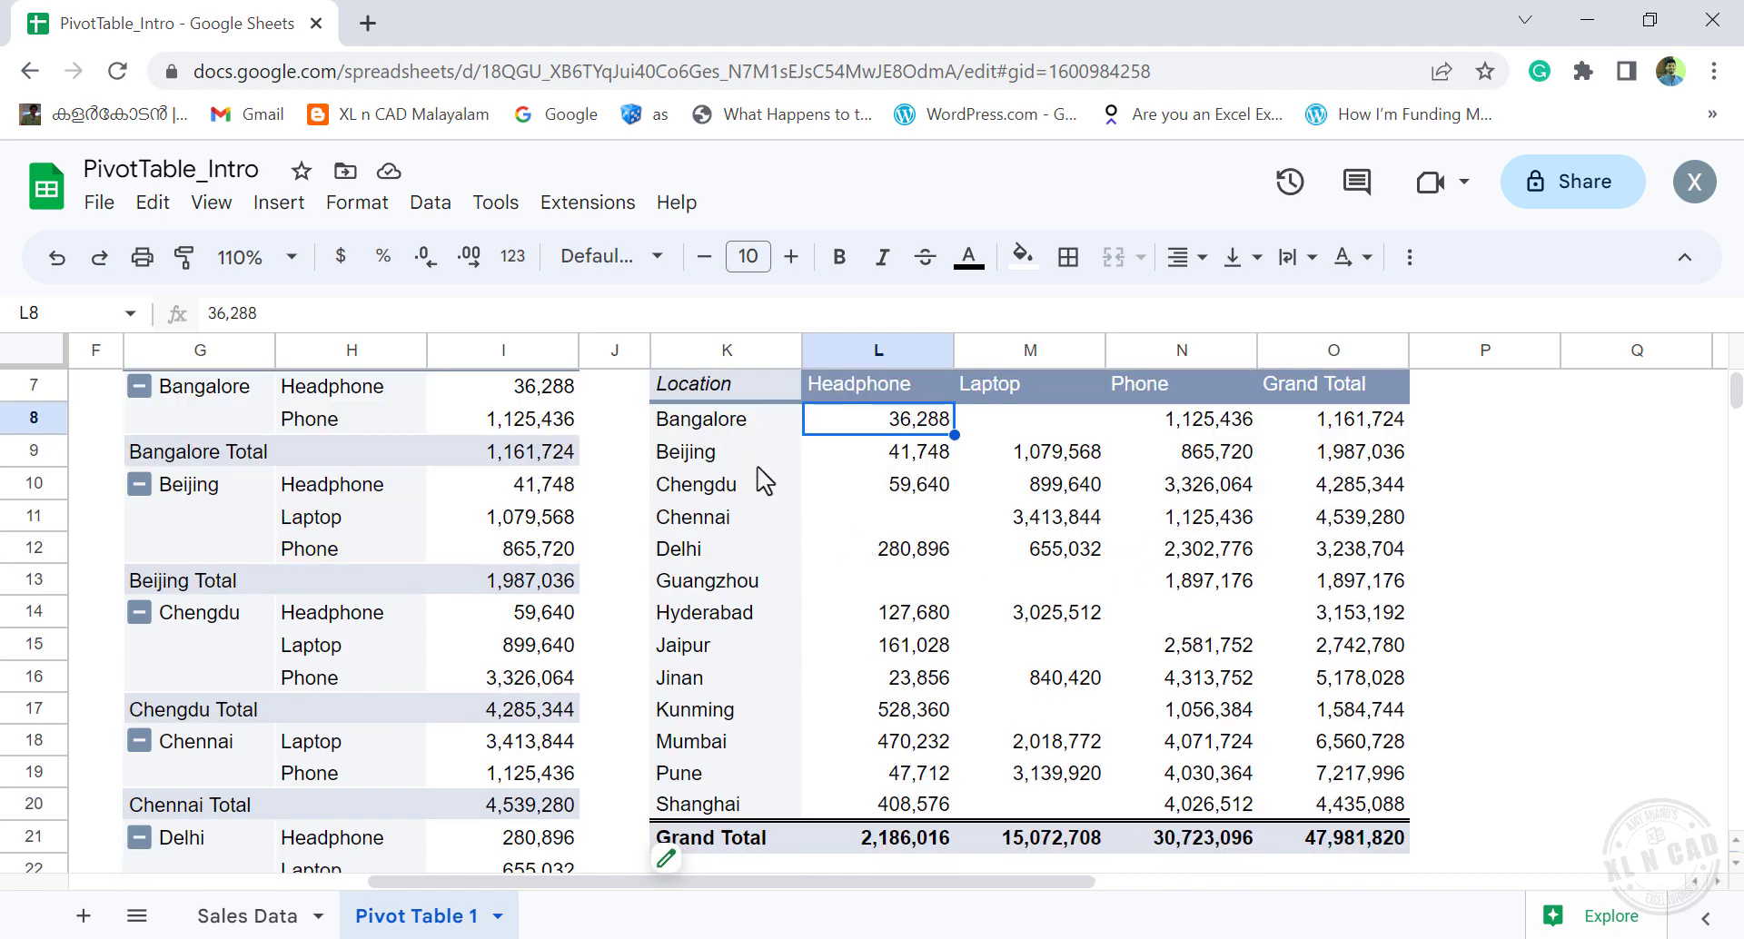
scroll(772, 590, up, 1)
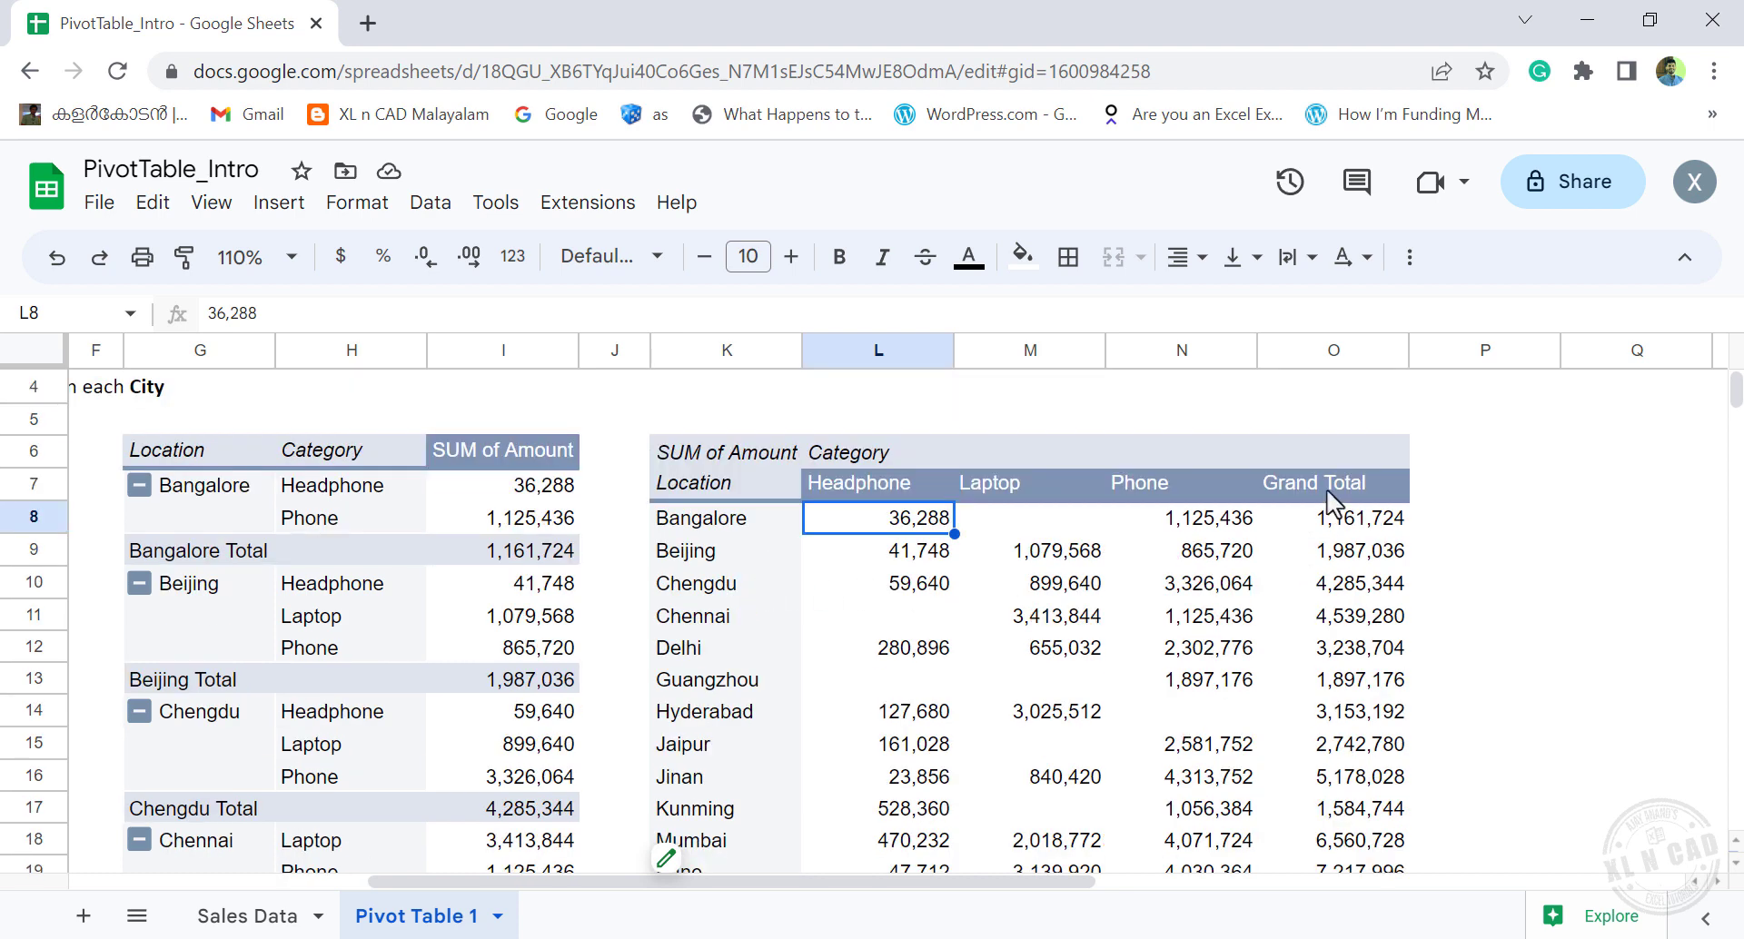
scroll(863, 668, down, 1)
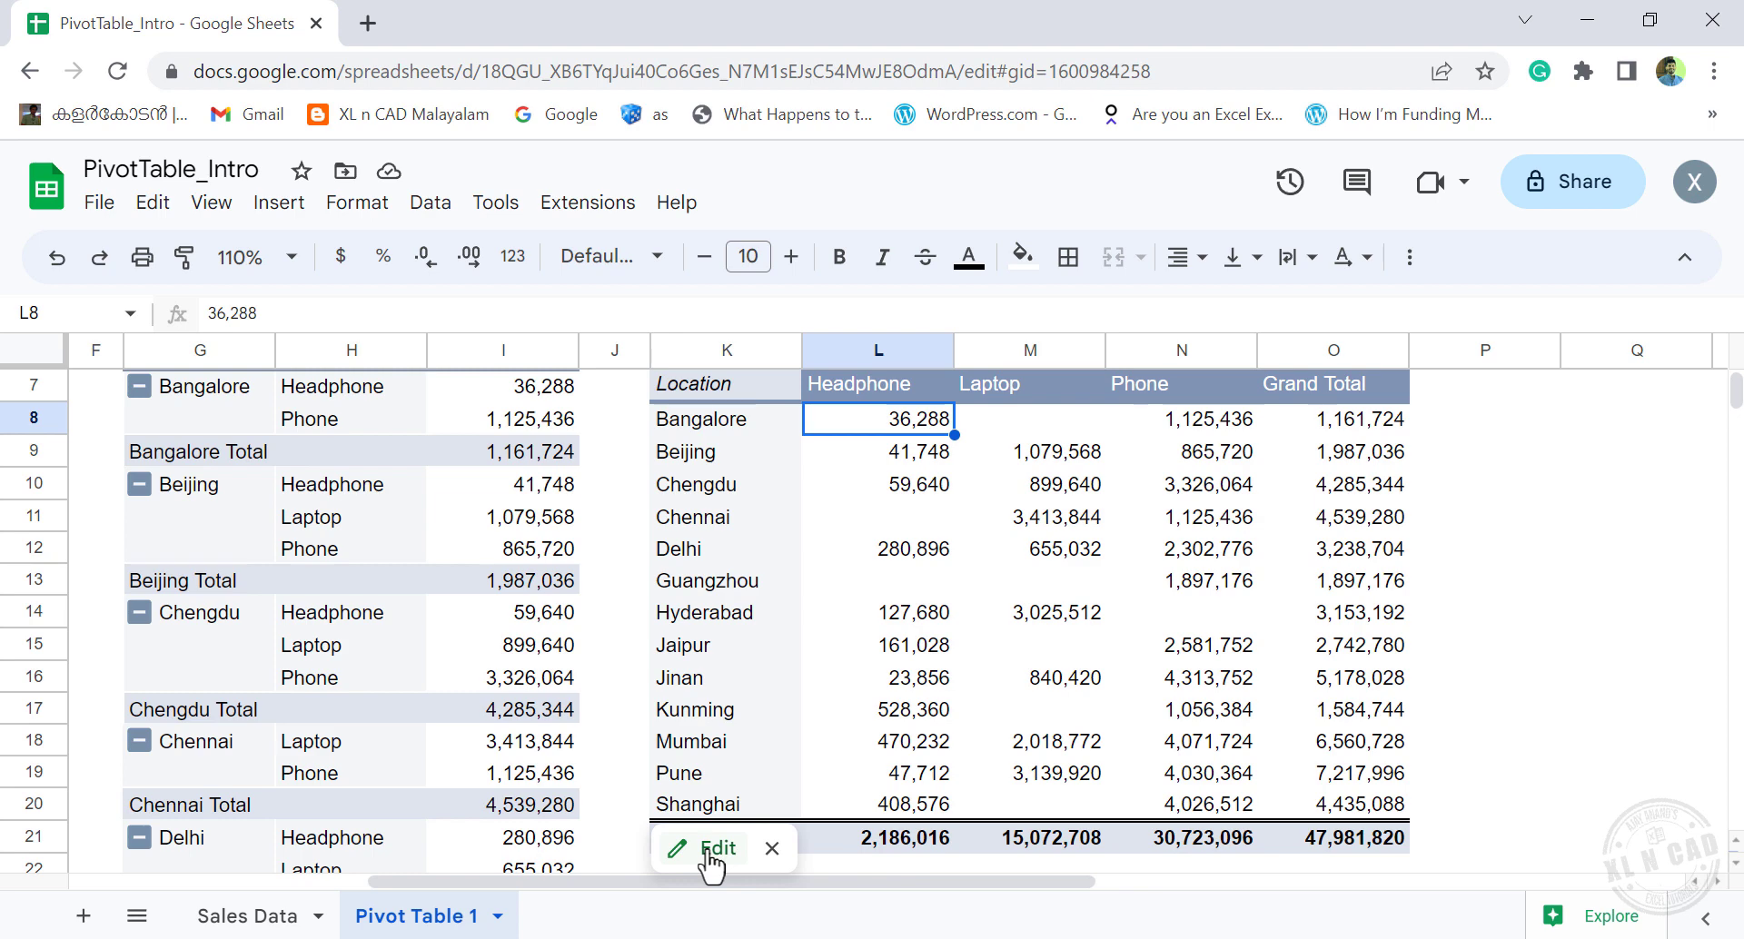
Turn off the totals for the Category columns in the pivot table at K6.
click(713, 848)
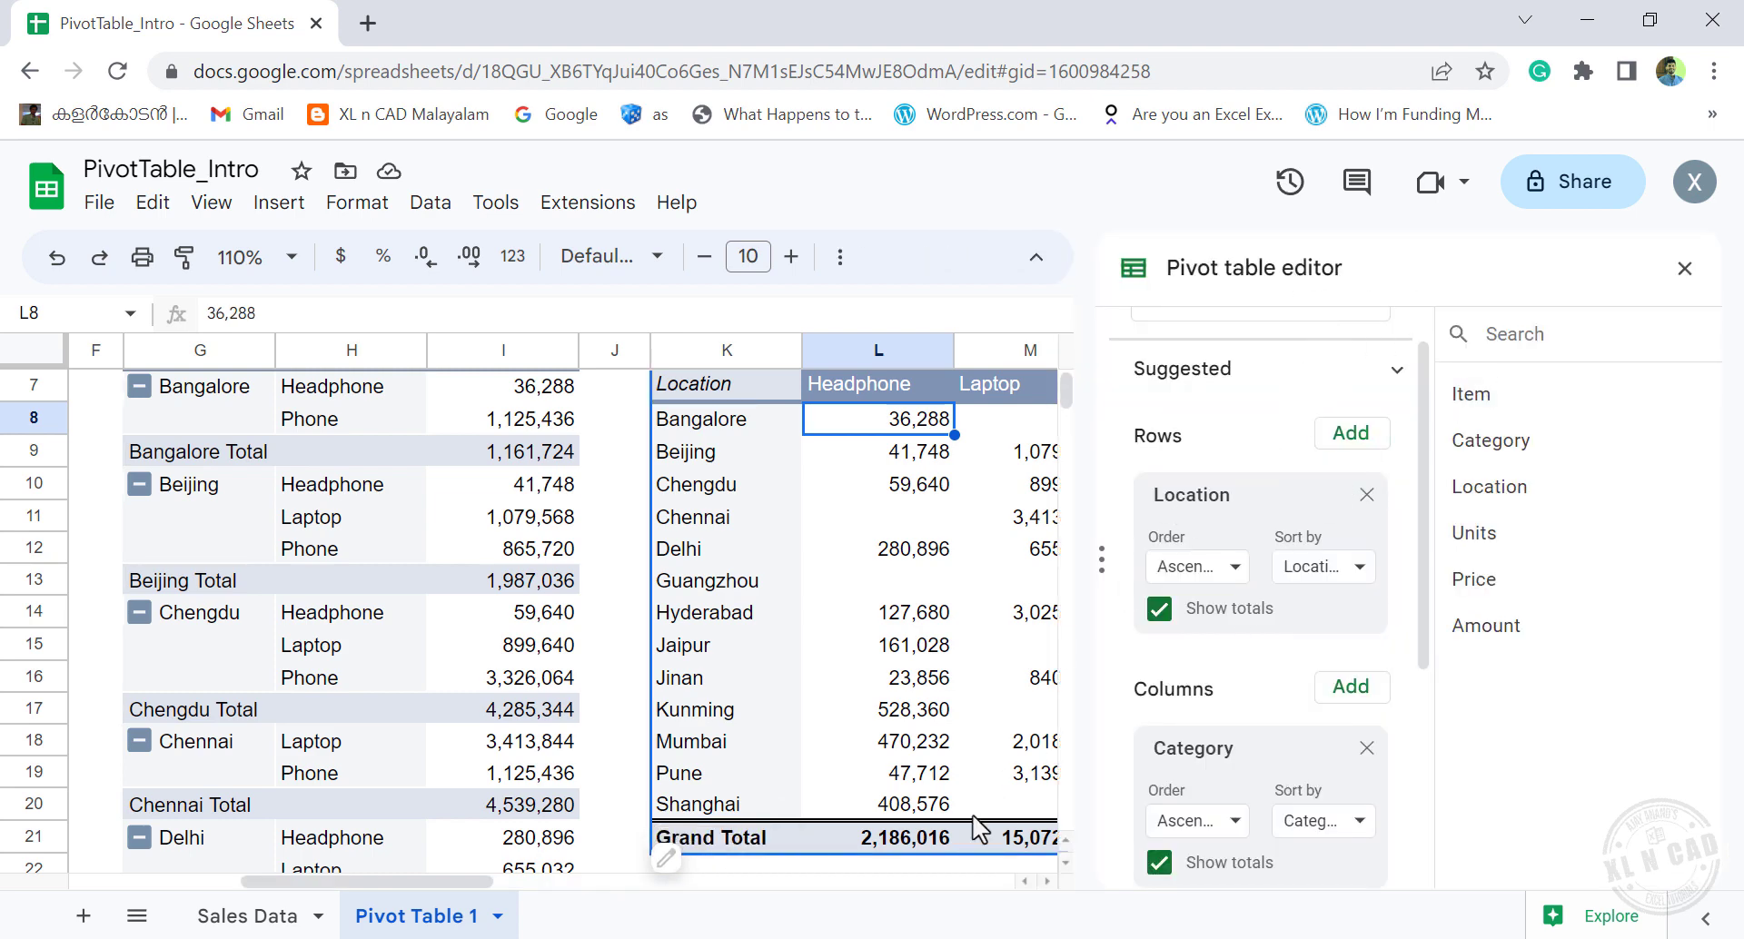
click(1047, 881)
click(1047, 880)
click(1048, 881)
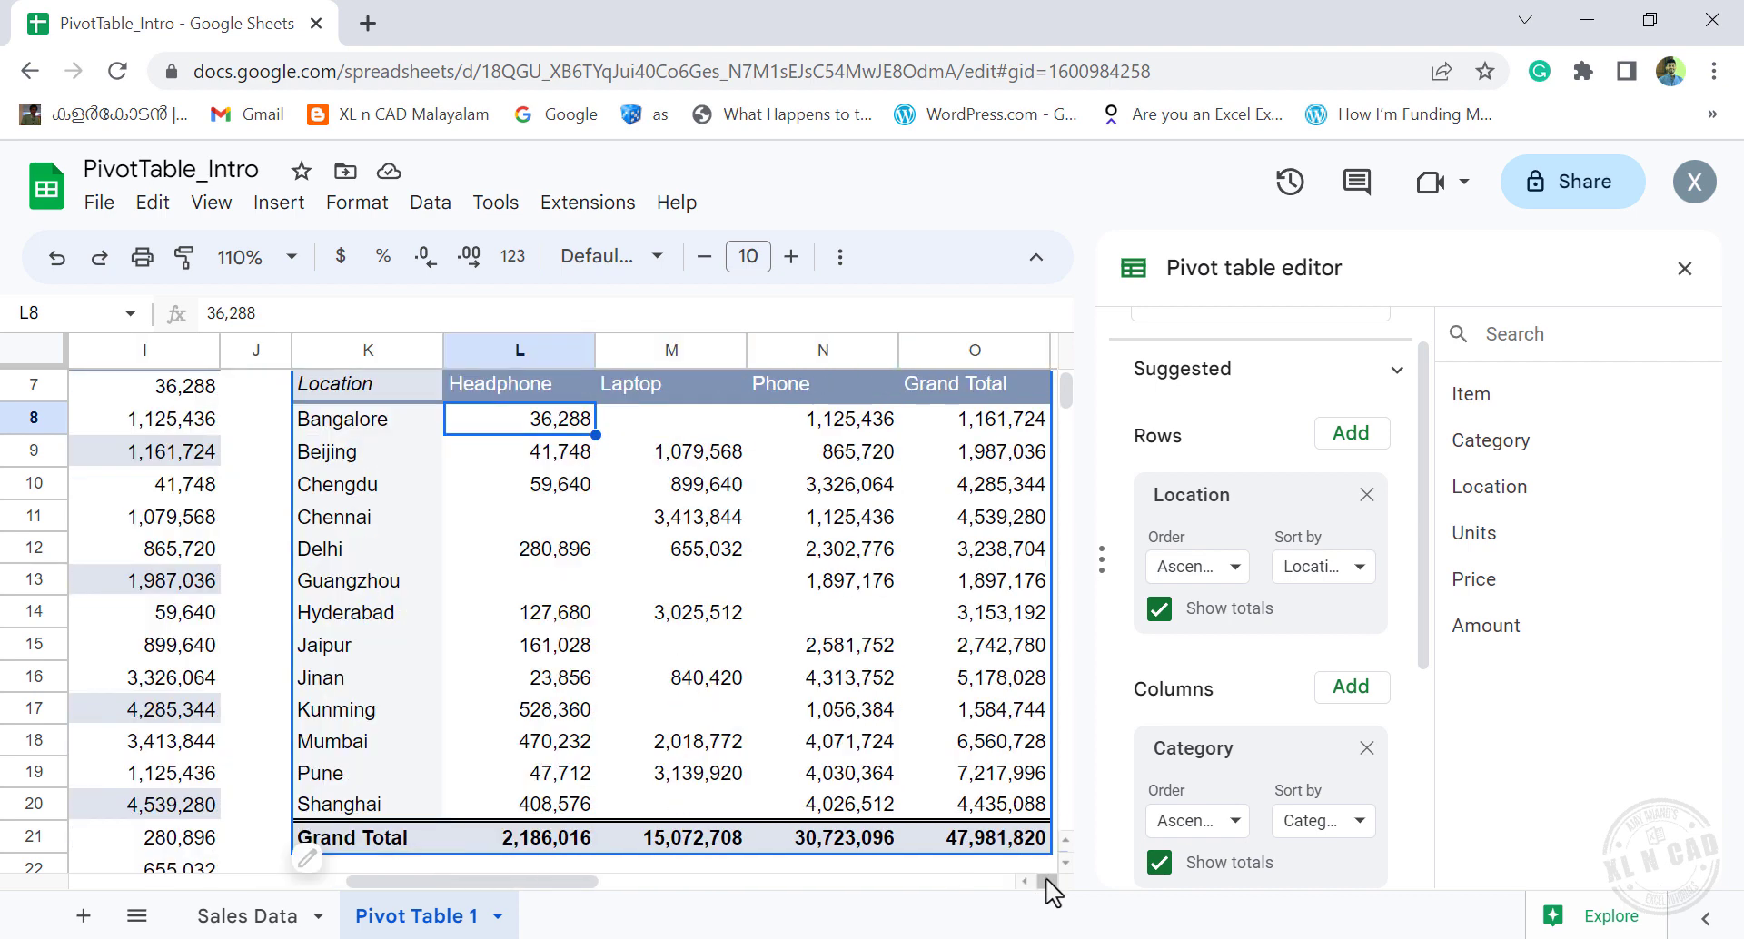
click(1047, 881)
scroll(608, 447, up, 1)
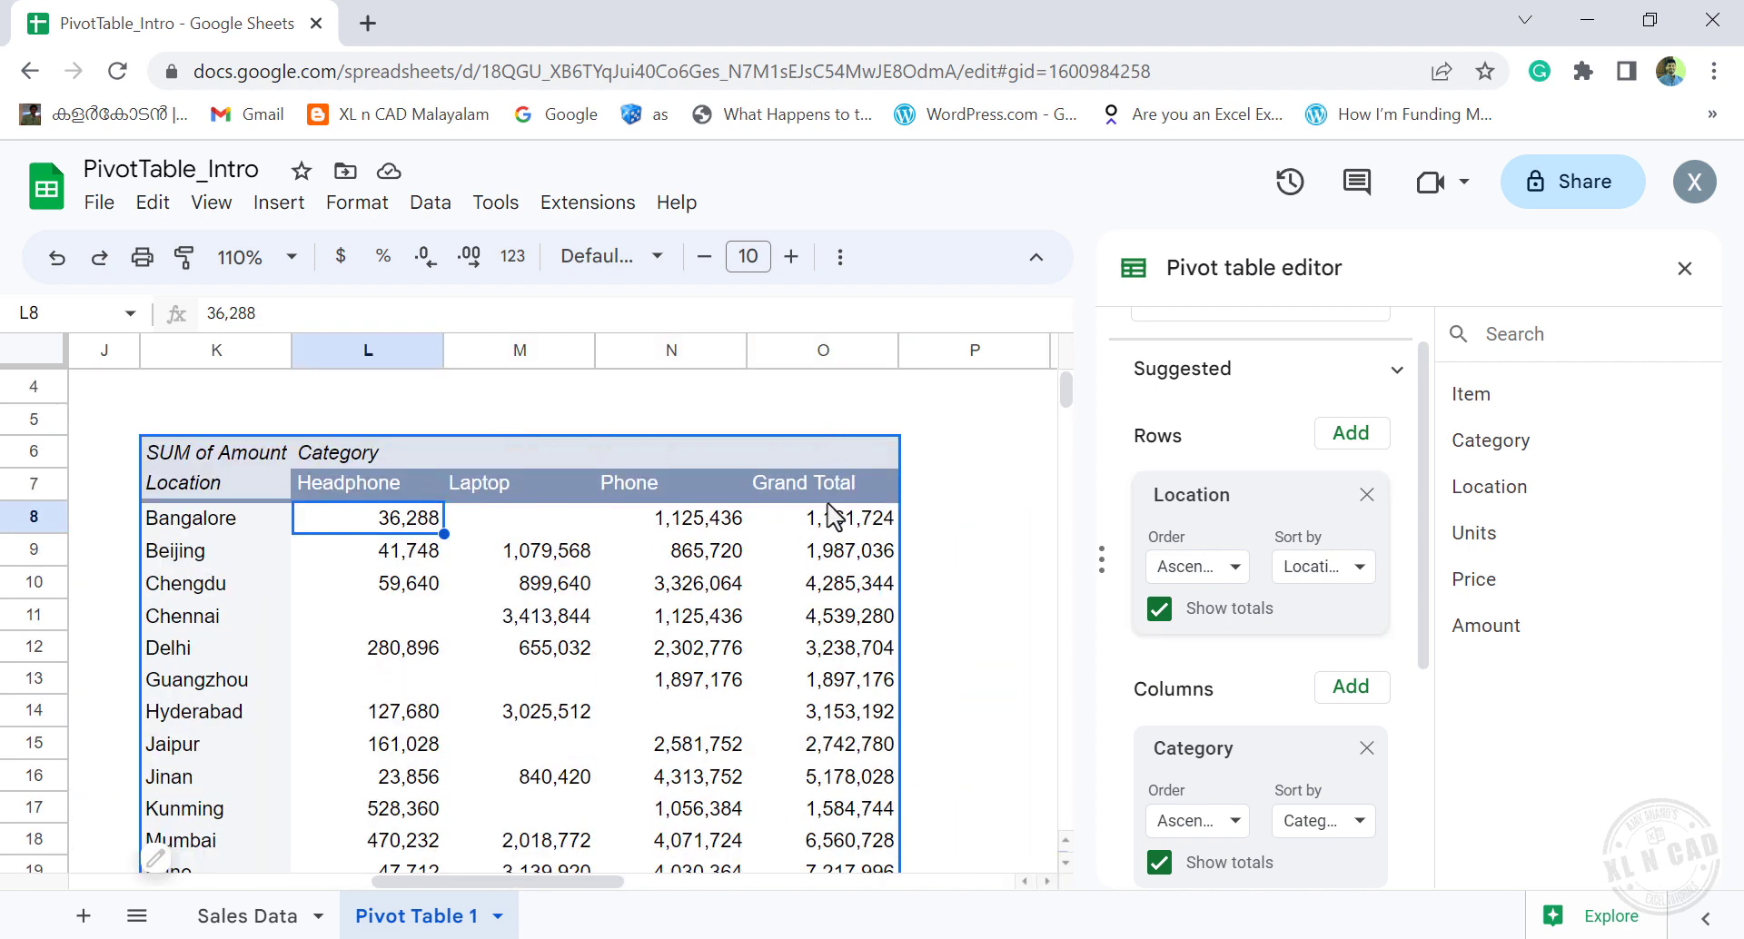
scroll(844, 536, down, 1)
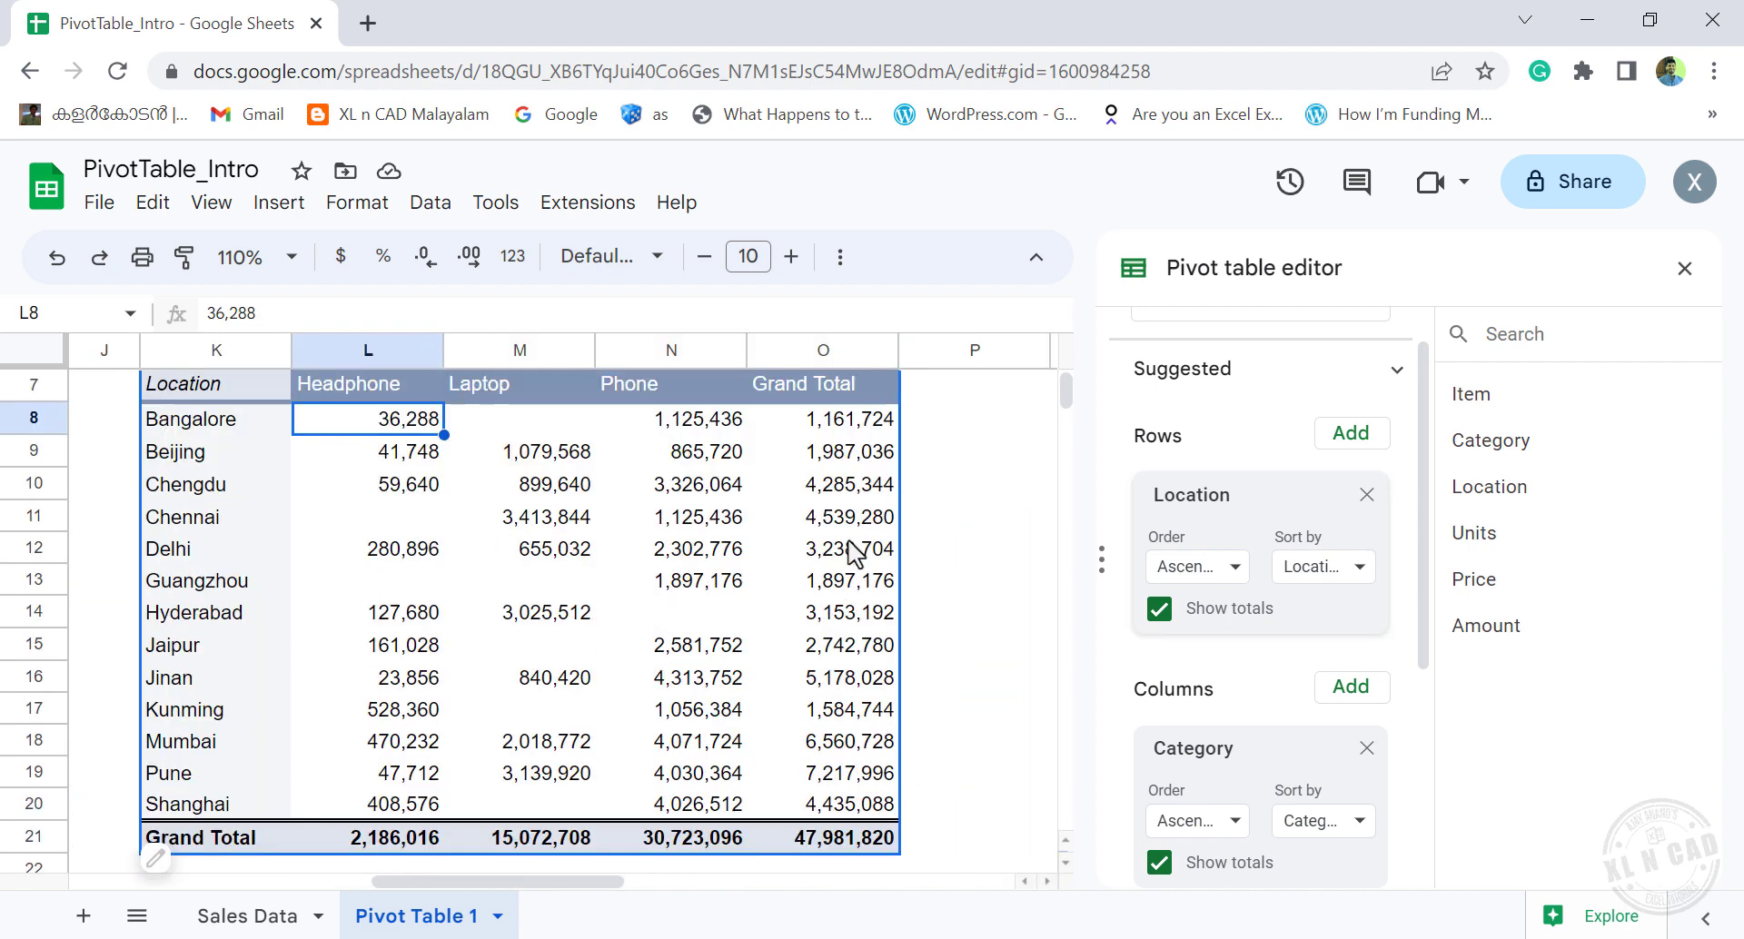
drag(1424, 604, 1421, 700)
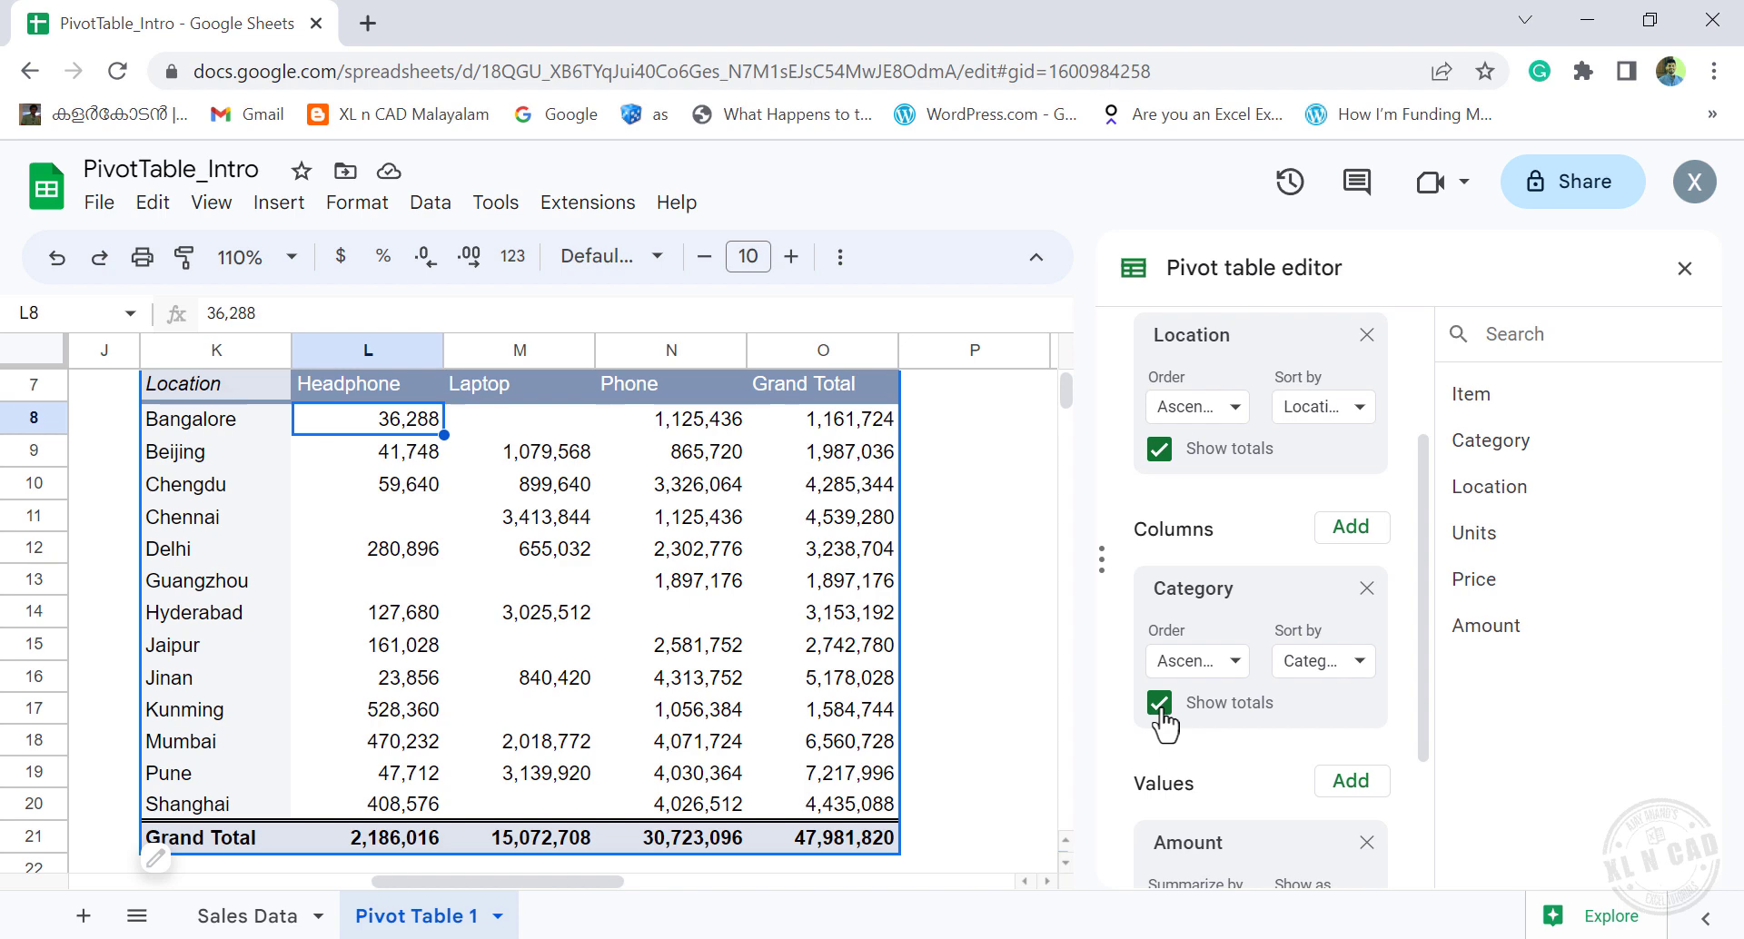
click(1160, 704)
scroll(709, 650, up, 1)
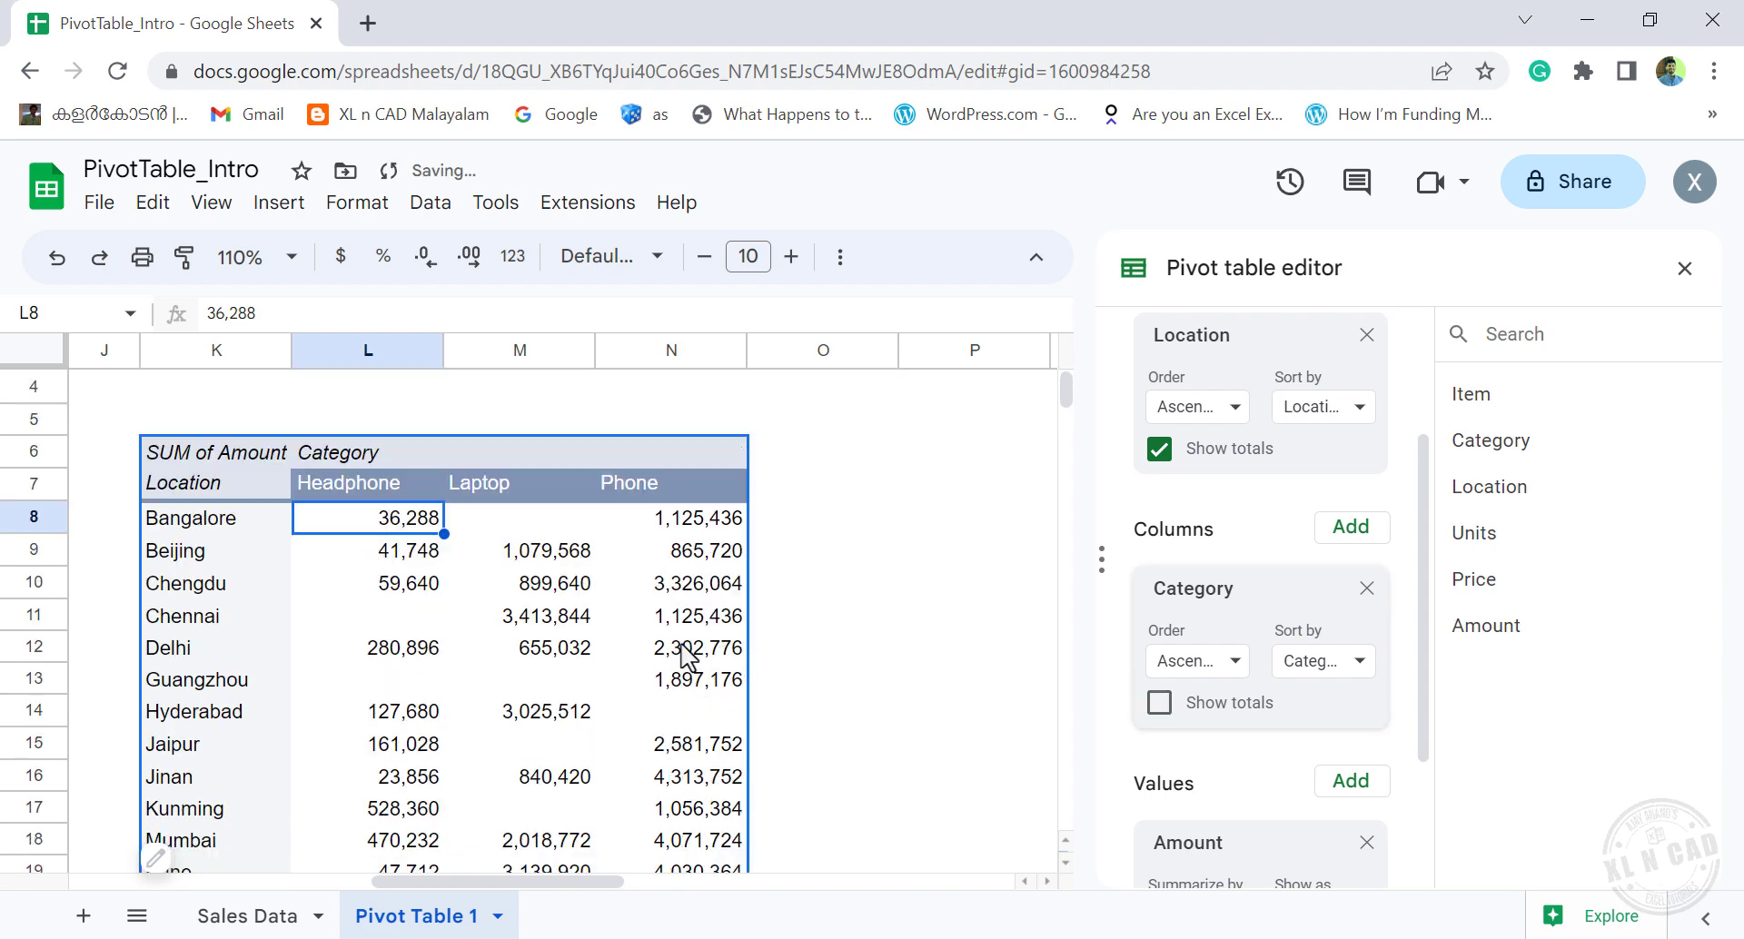
Copy the category pivot table D6:E10 and paste it at D12.
drag(602, 881, 325, 886)
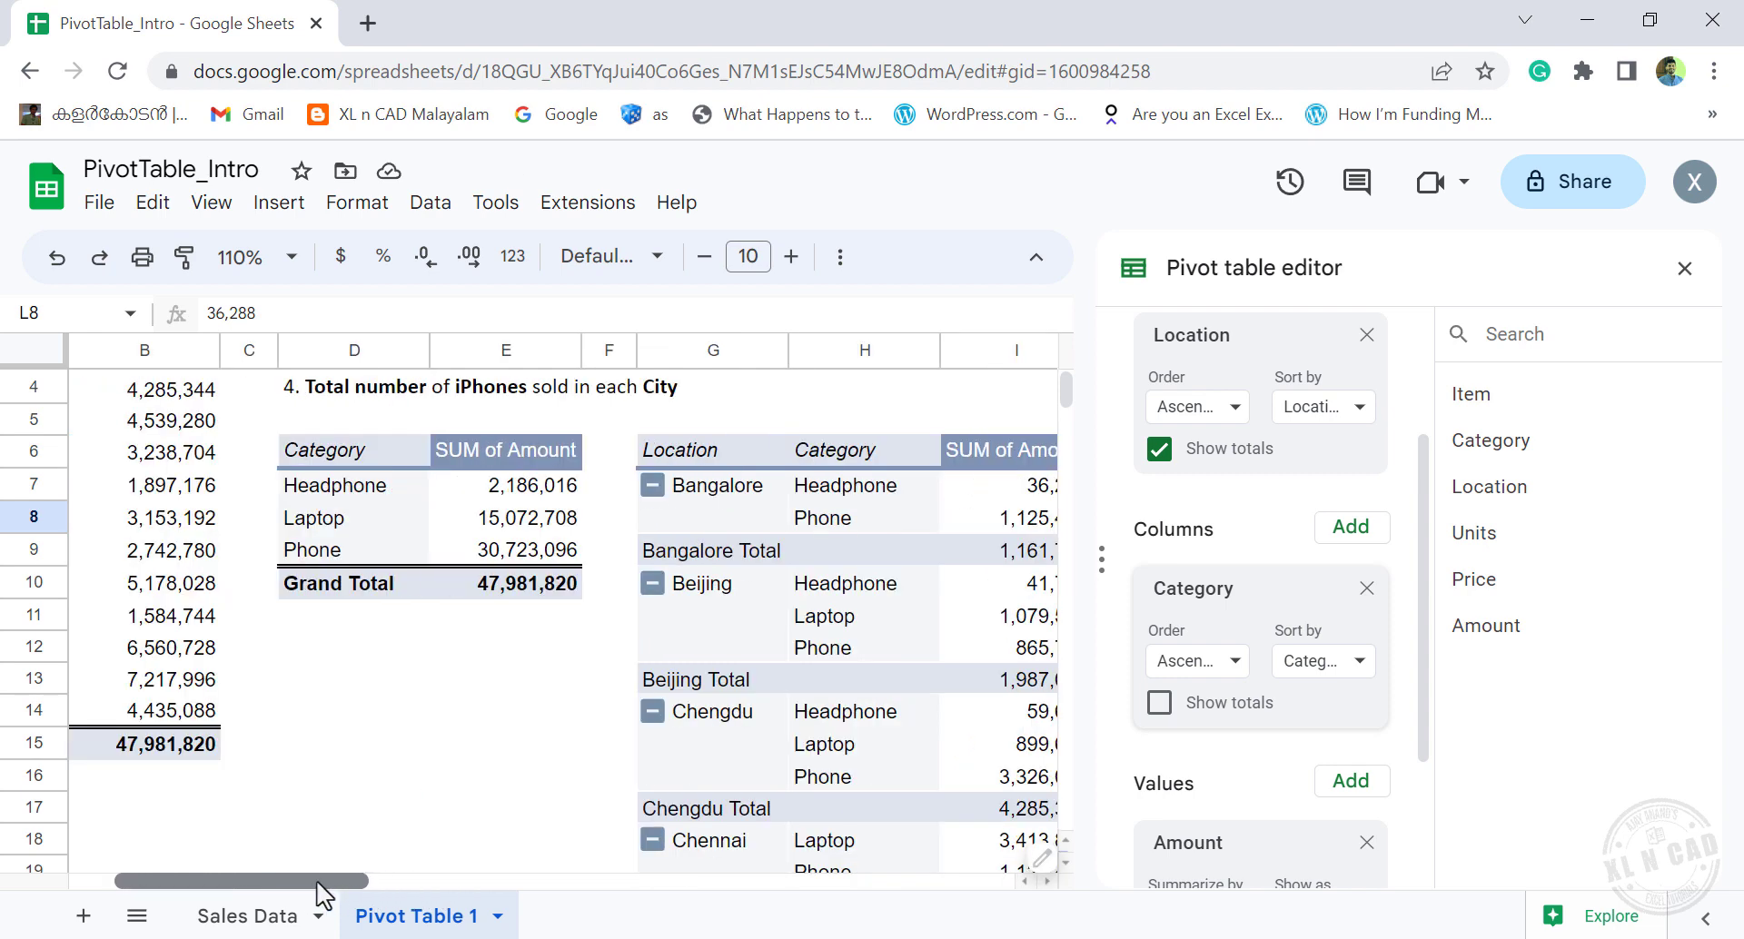
scroll(299, 636, up, 1)
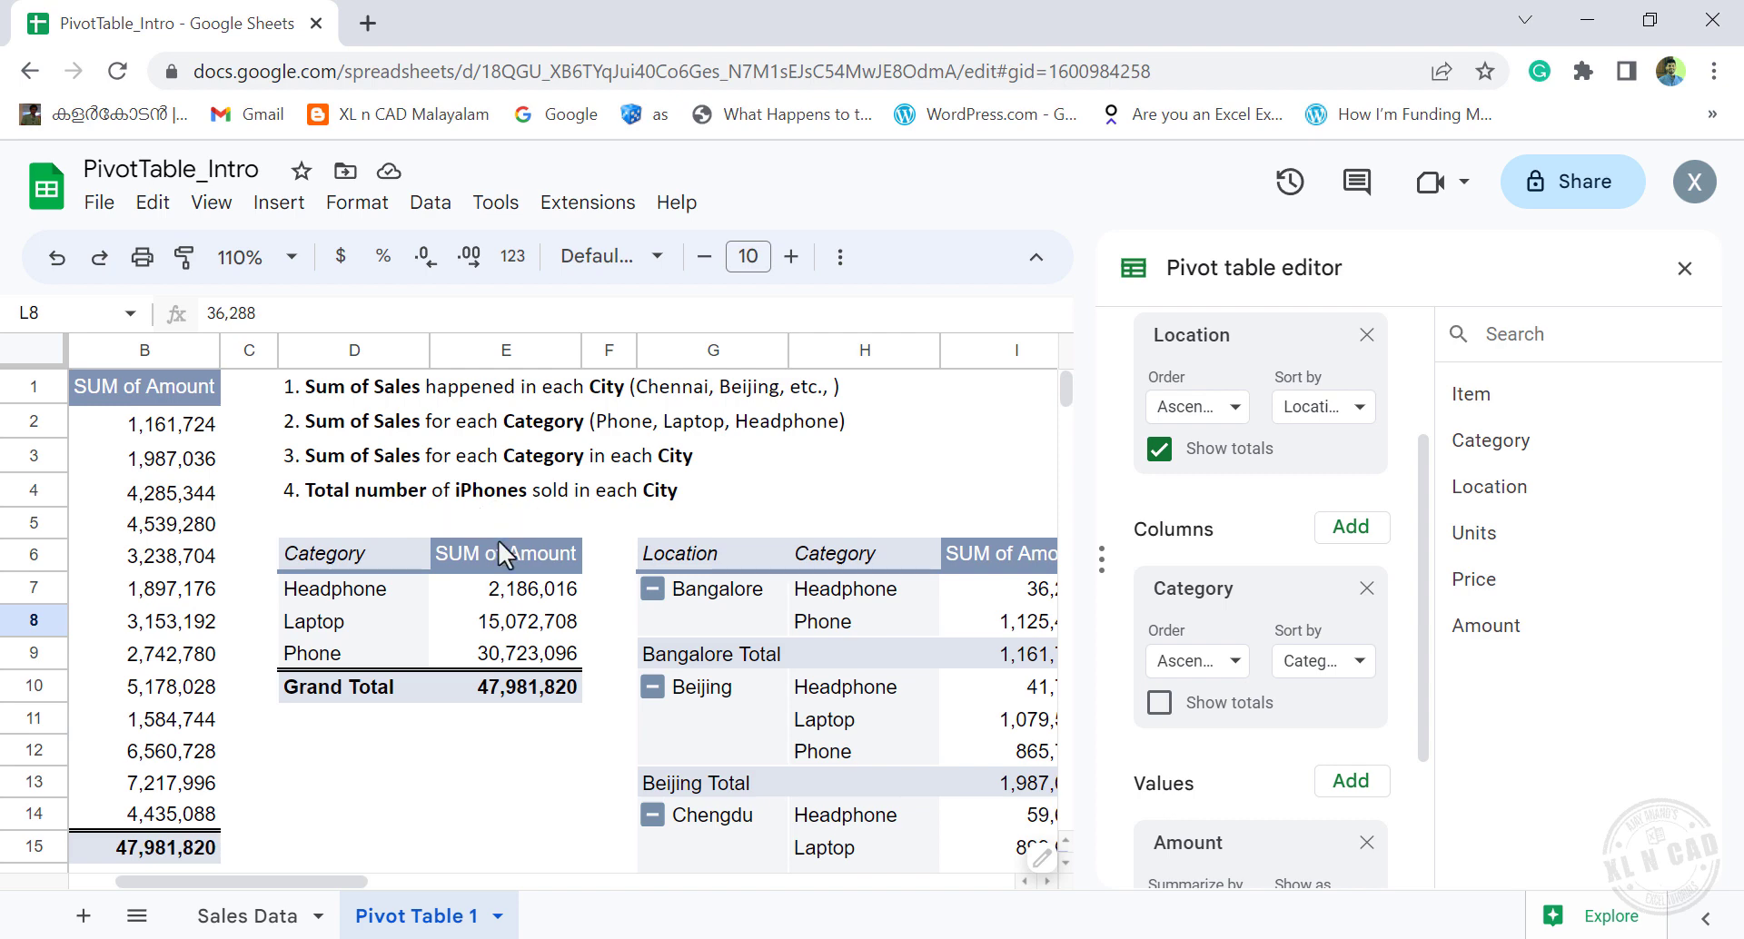
drag(335, 556, 543, 686)
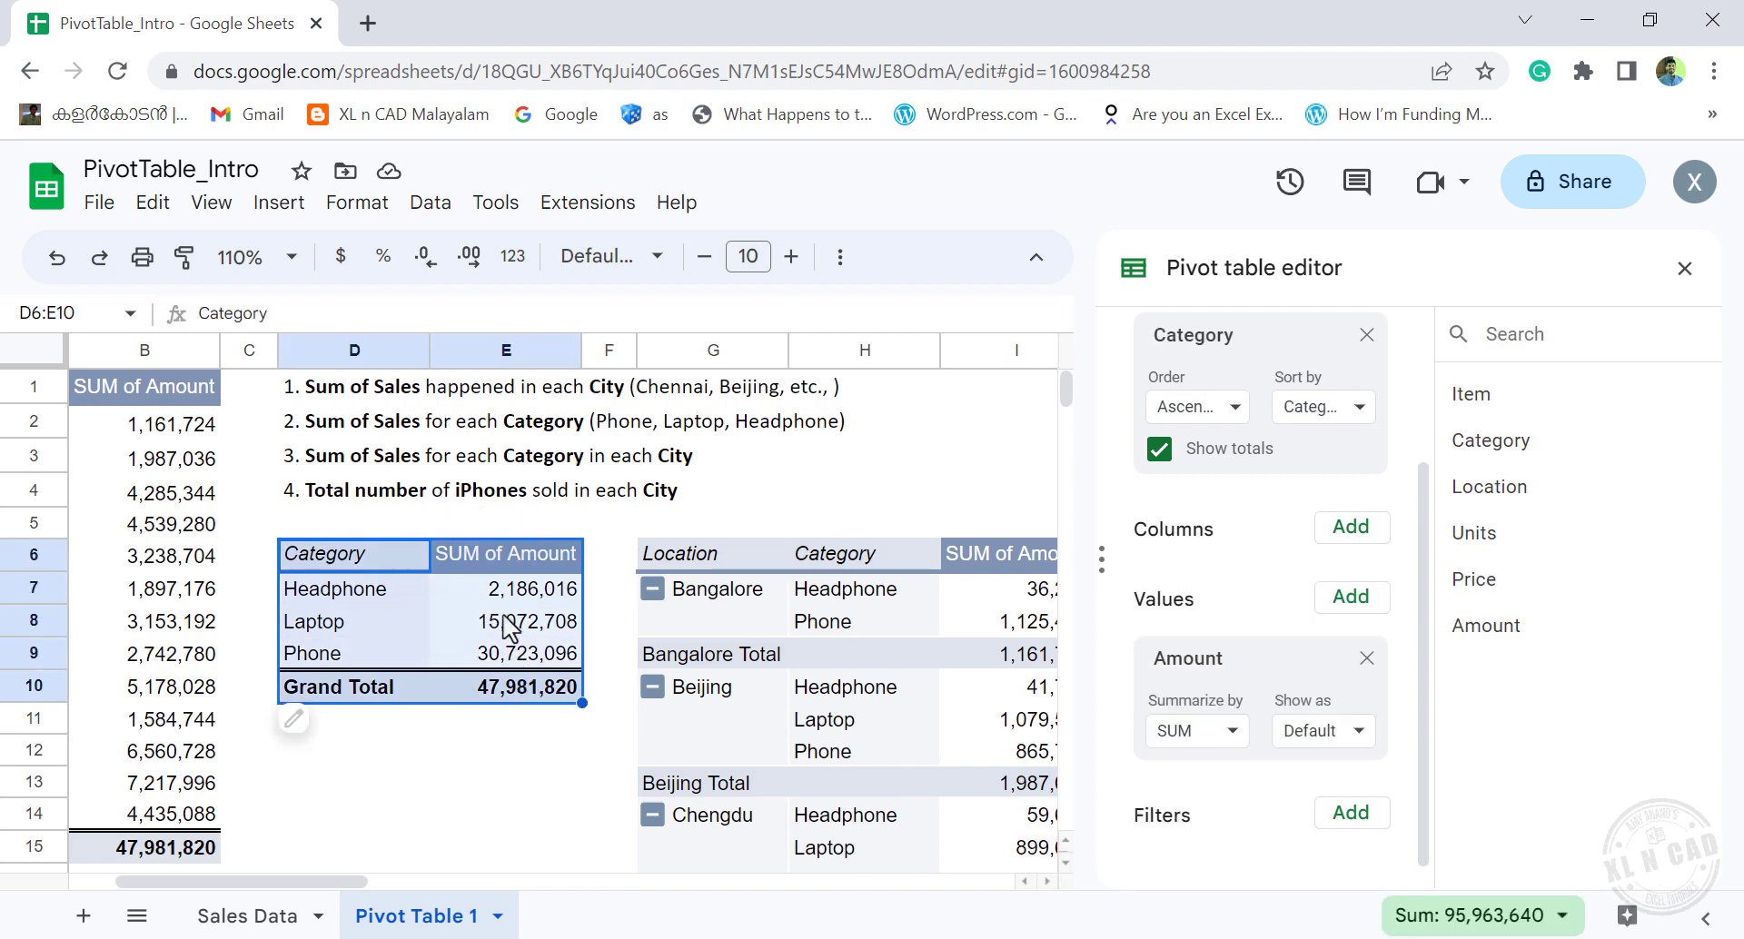
right_click(506, 600)
click(581, 312)
scroll(530, 783, down, 3)
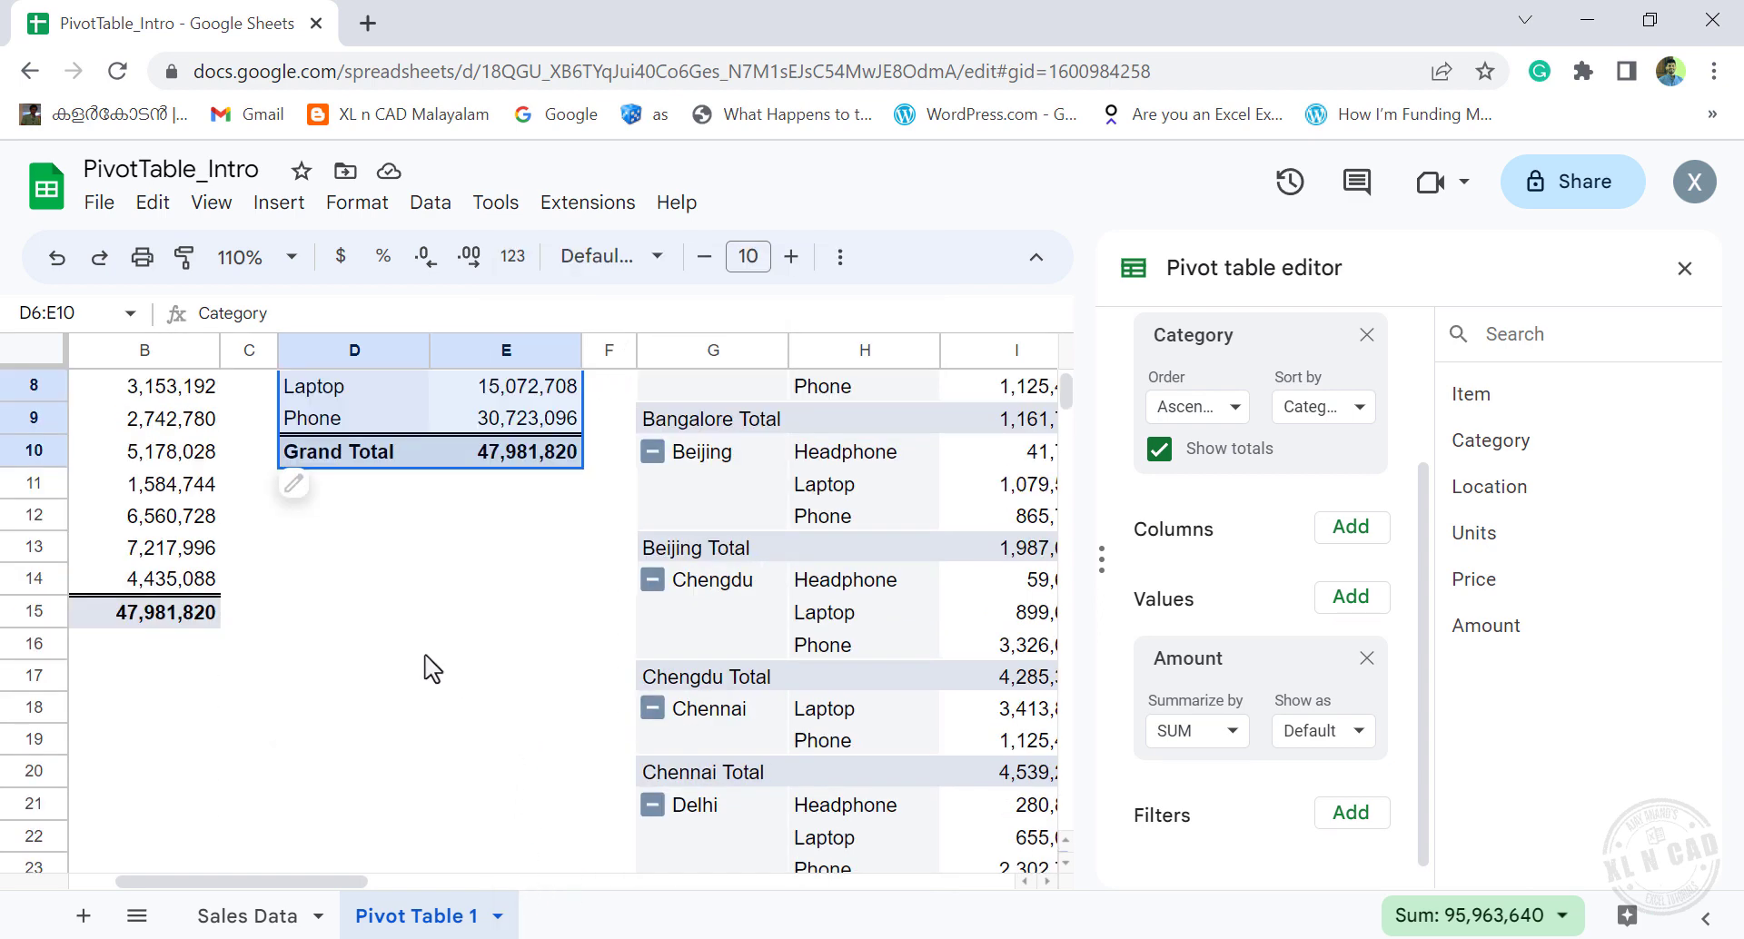
right_click(327, 536)
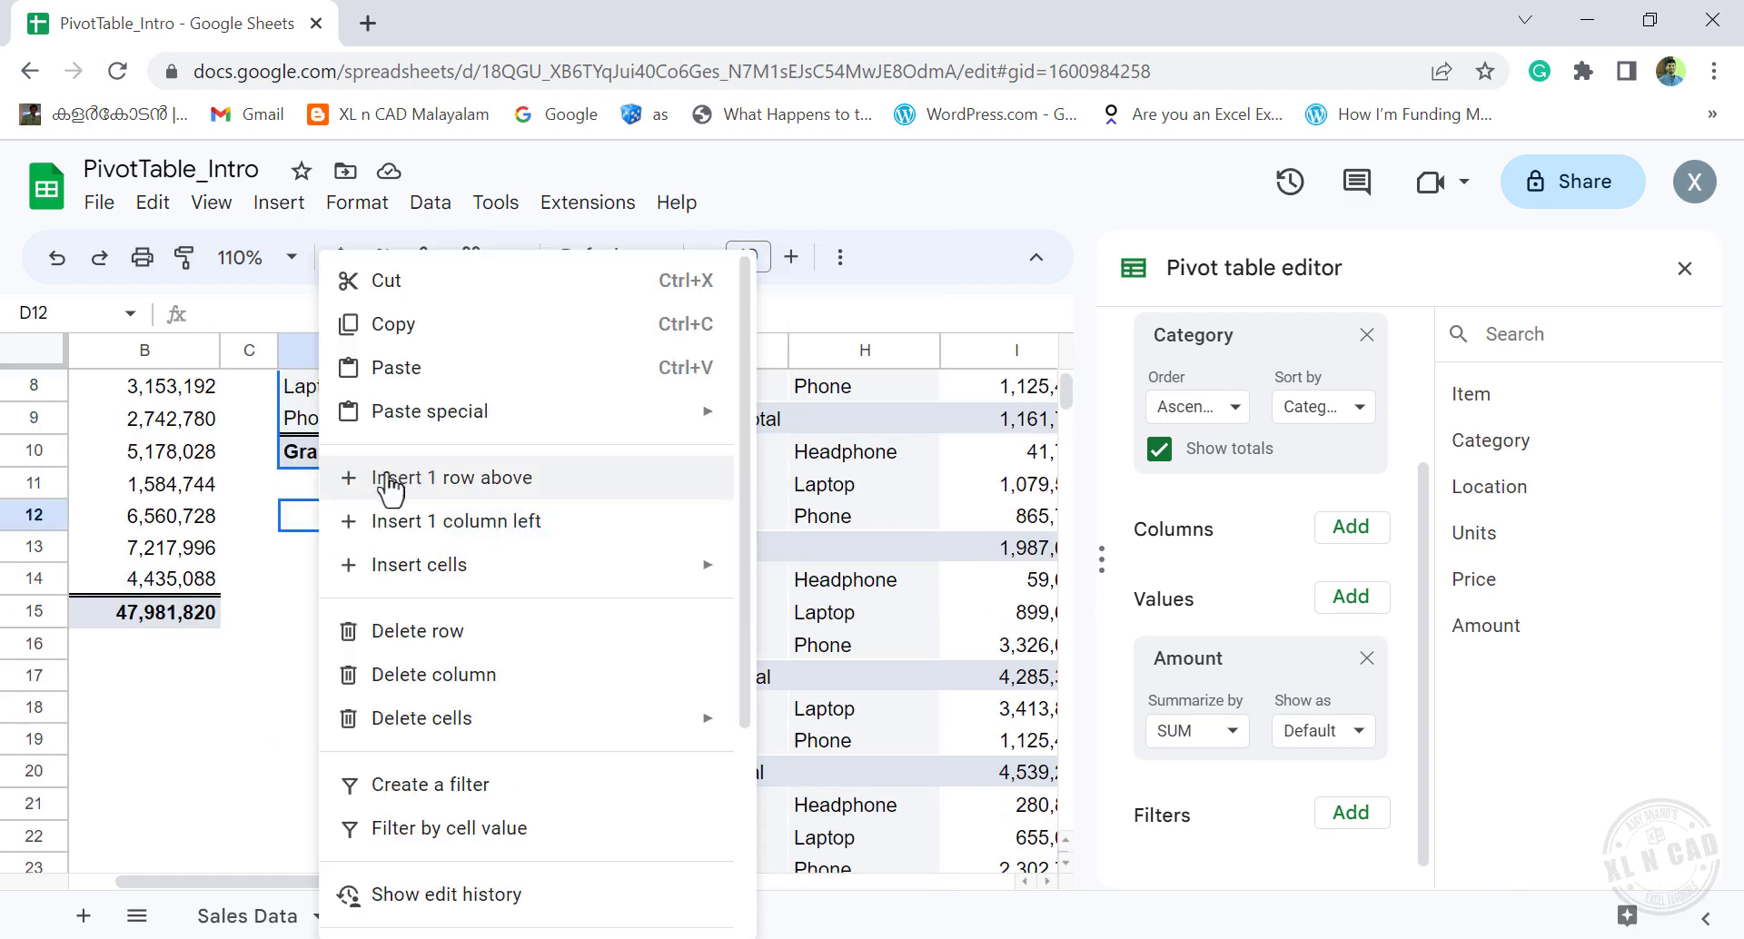
click(387, 368)
click(401, 581)
Replace Category with Location as the row grouping of the pivot table at D12.
scroll(400, 572, up, 3)
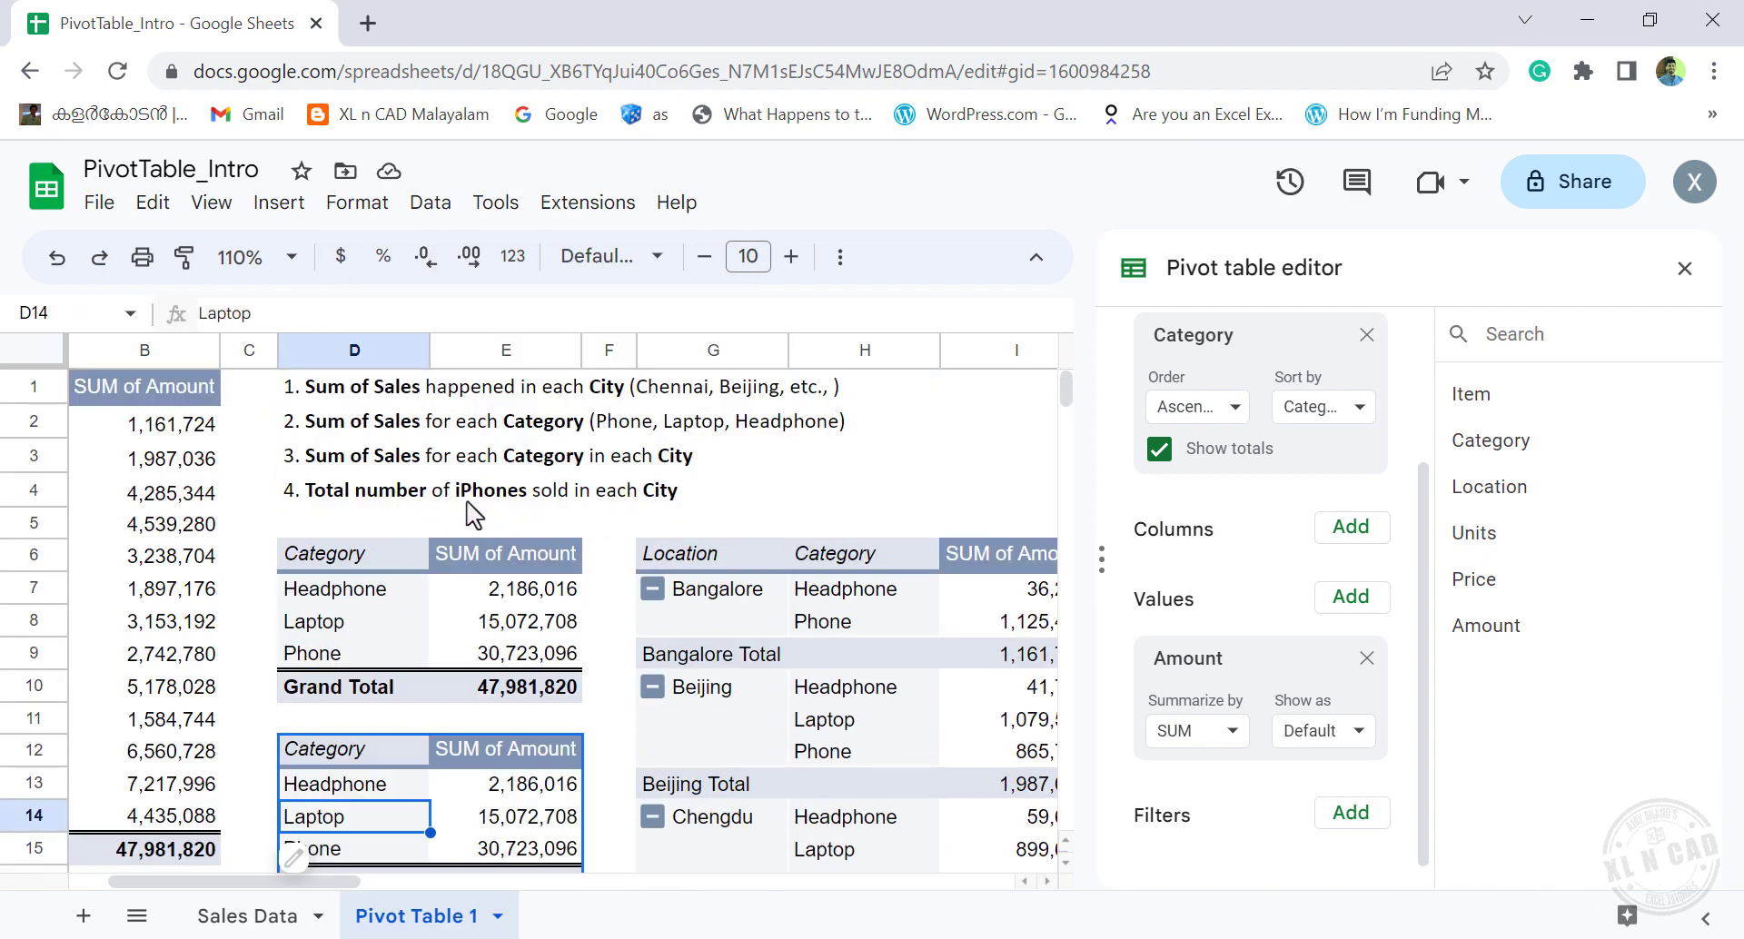
scroll(408, 536, down, 3)
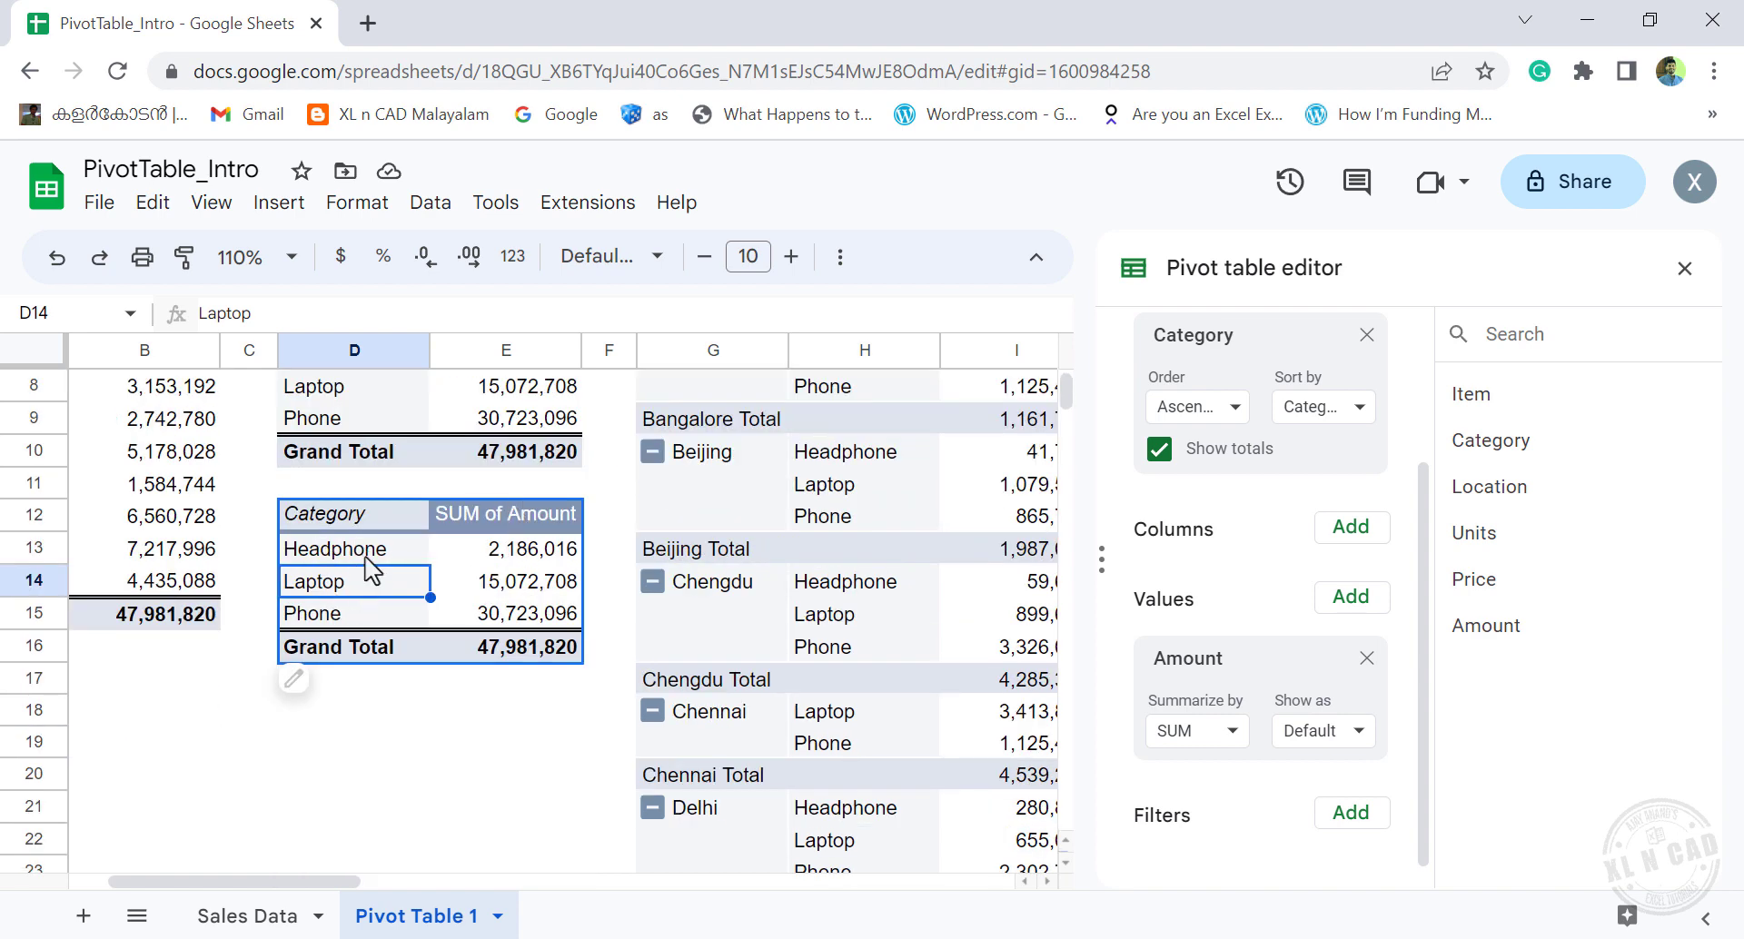
scroll(1244, 536, up, 3)
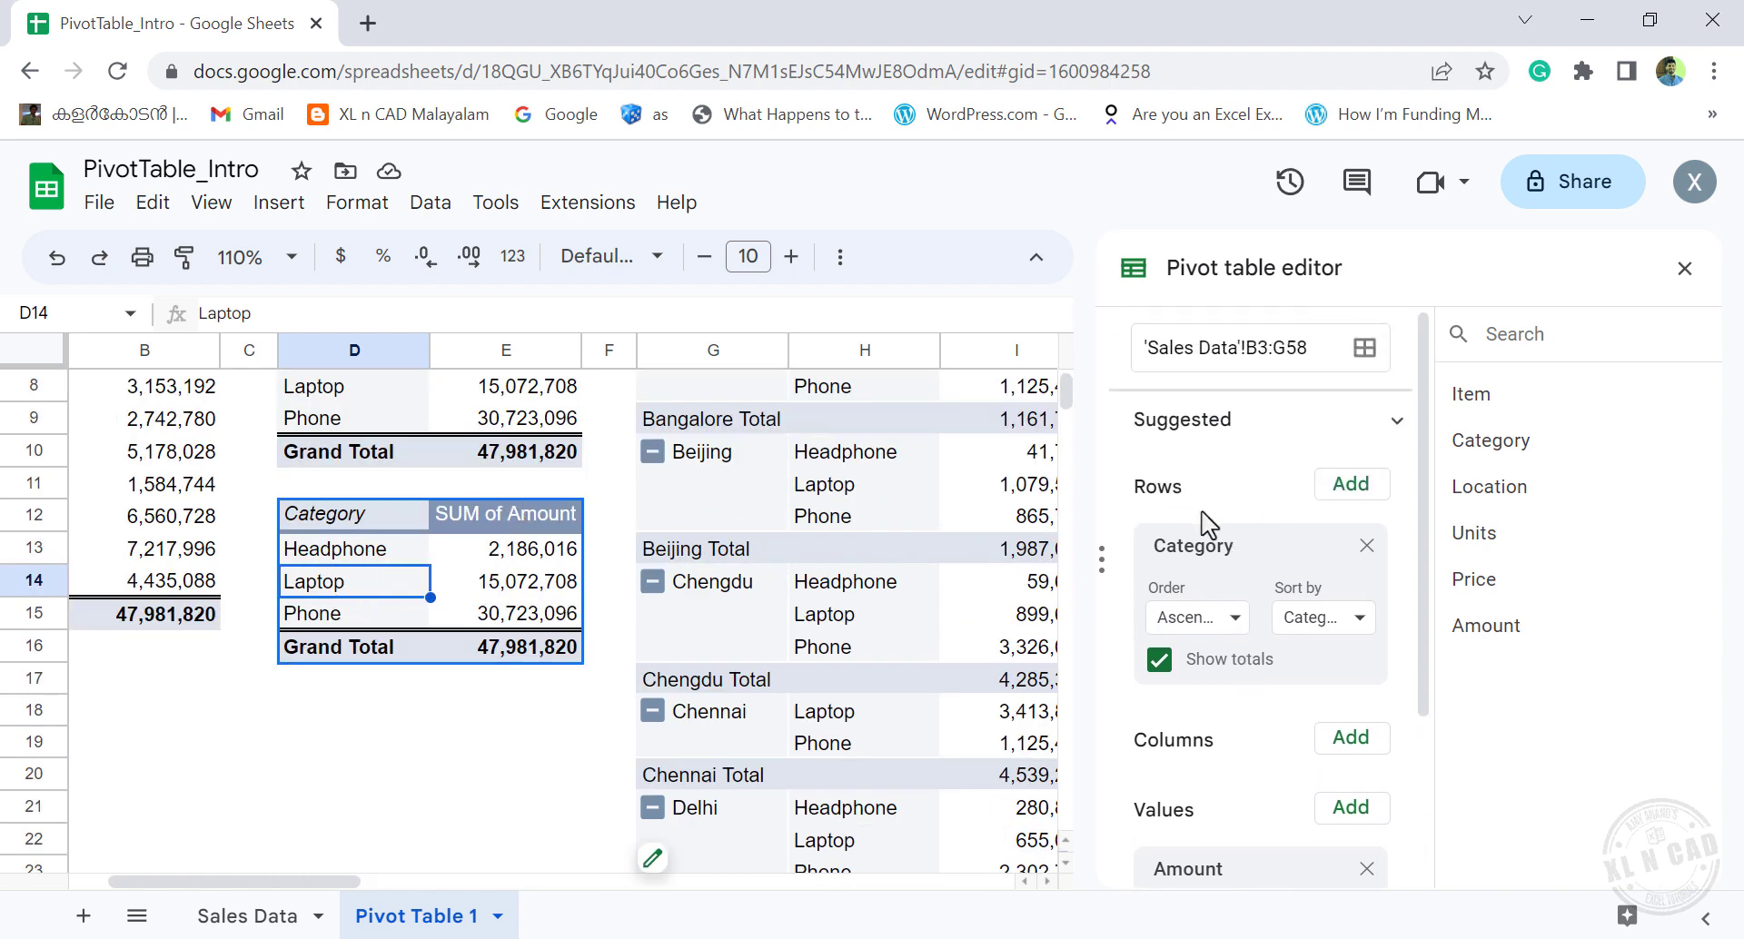
click(1366, 546)
click(1355, 500)
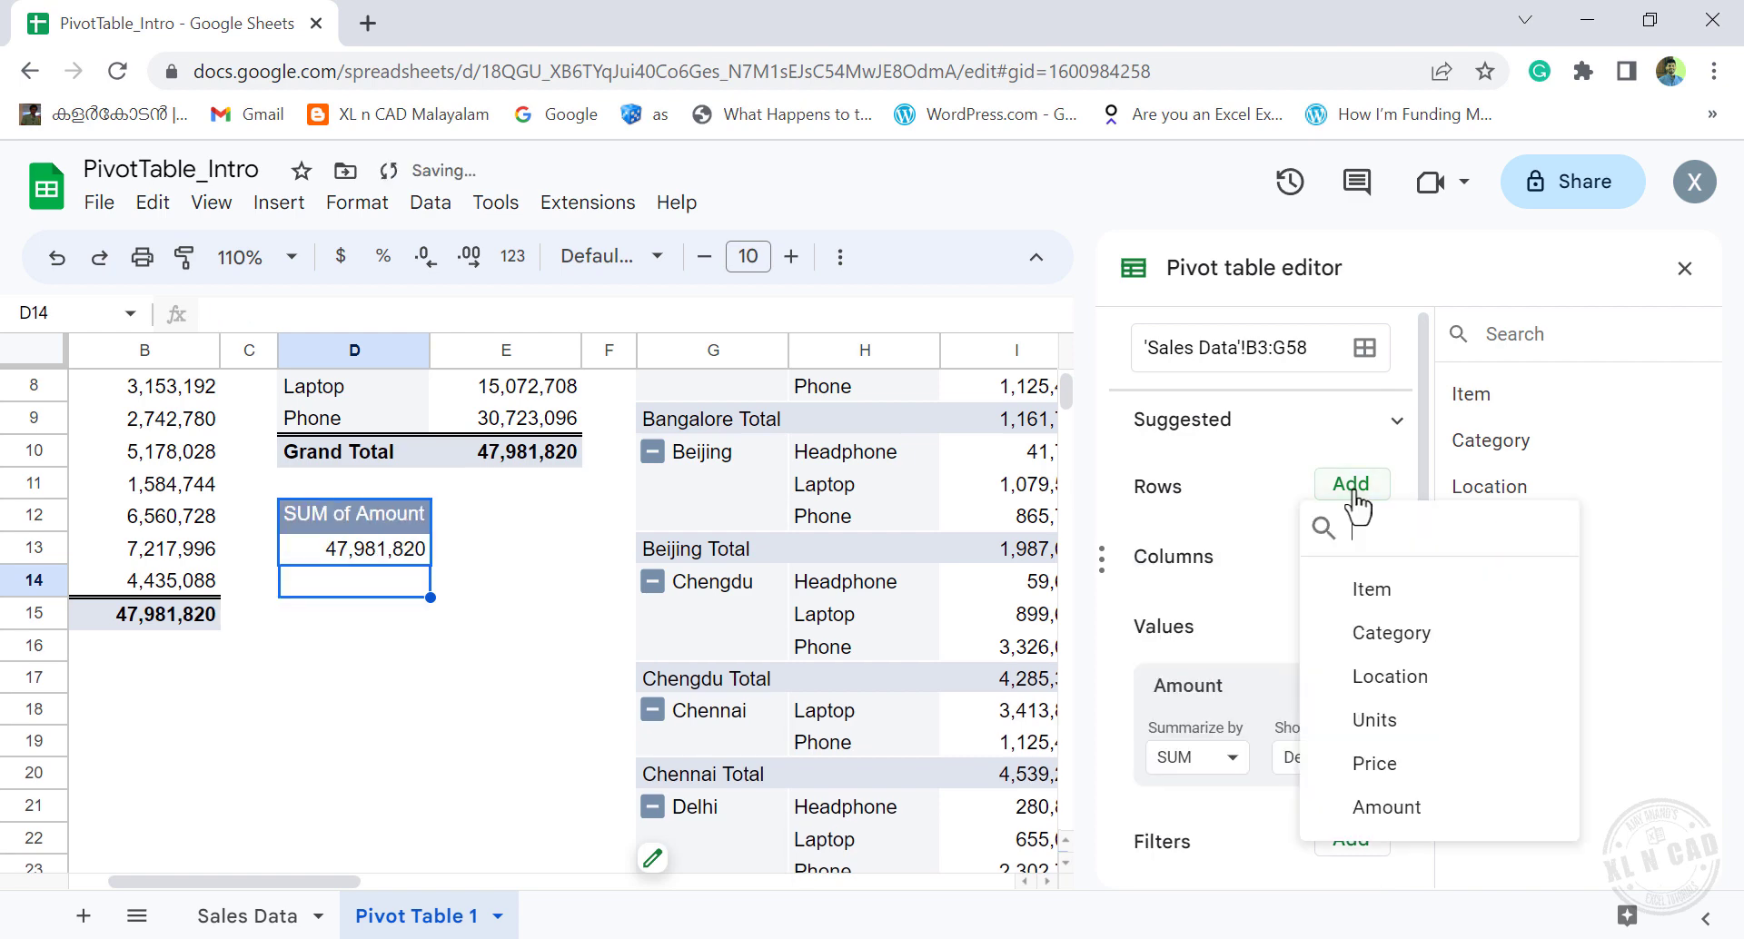
click(1387, 674)
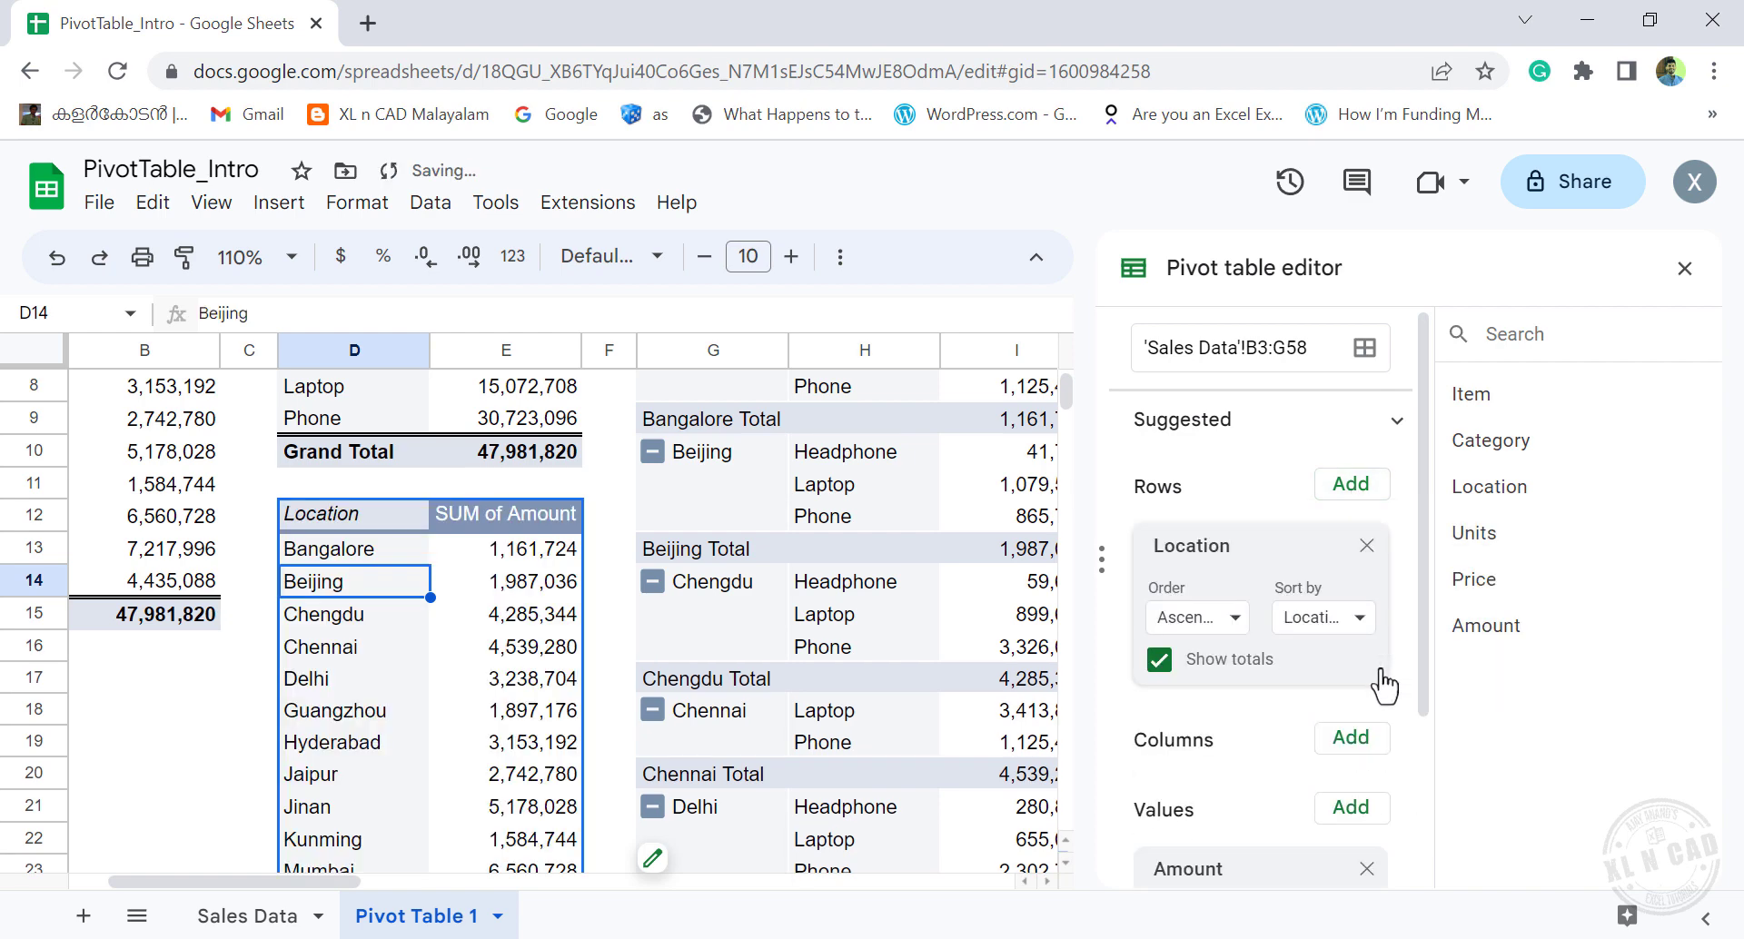
Add an Item filter to the pivot table at D12 that shows only iPhone 11 Pro.
scroll(1304, 654, down, 3)
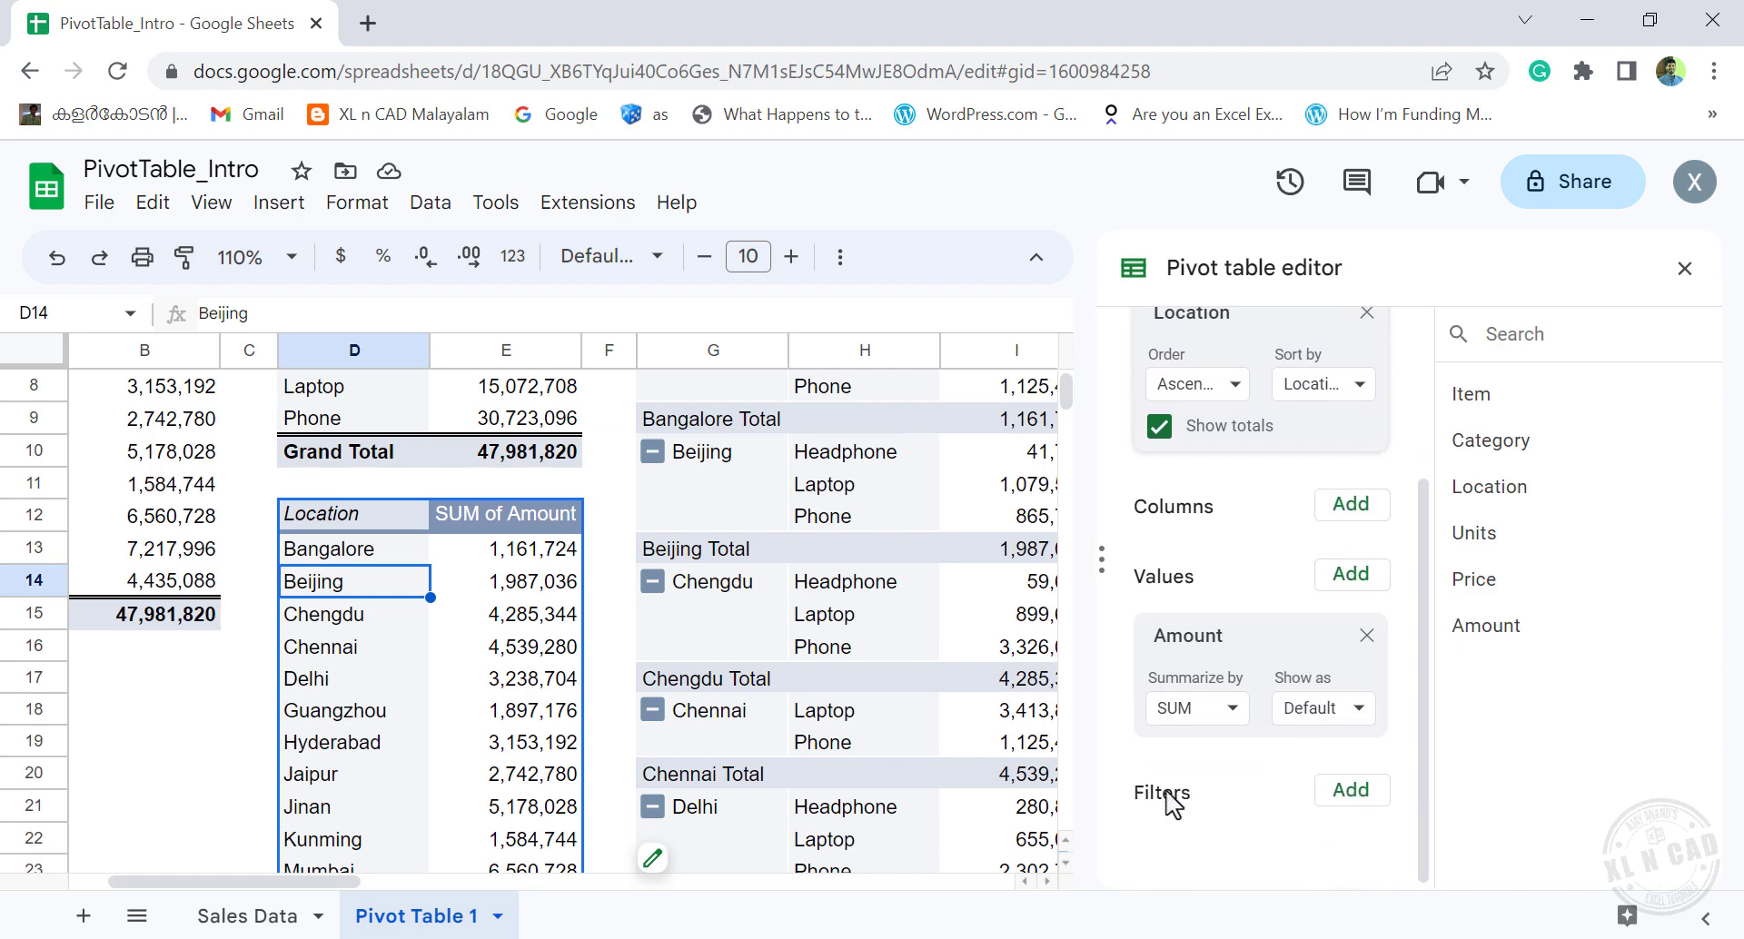
click(1351, 790)
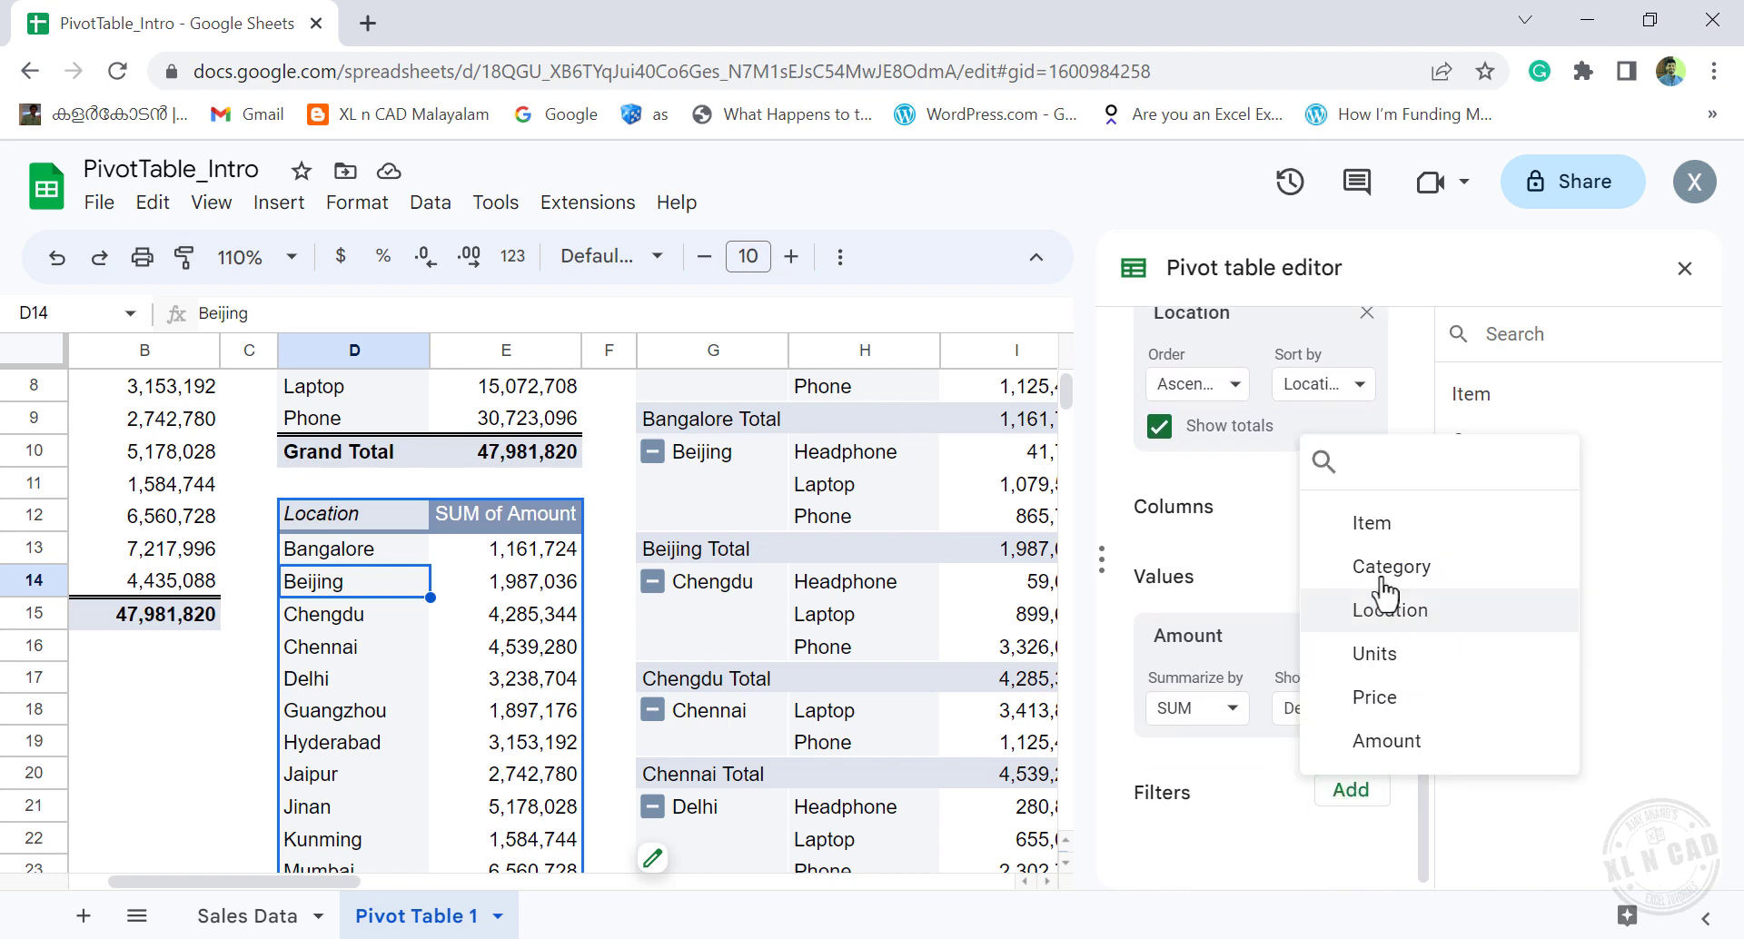
click(1371, 525)
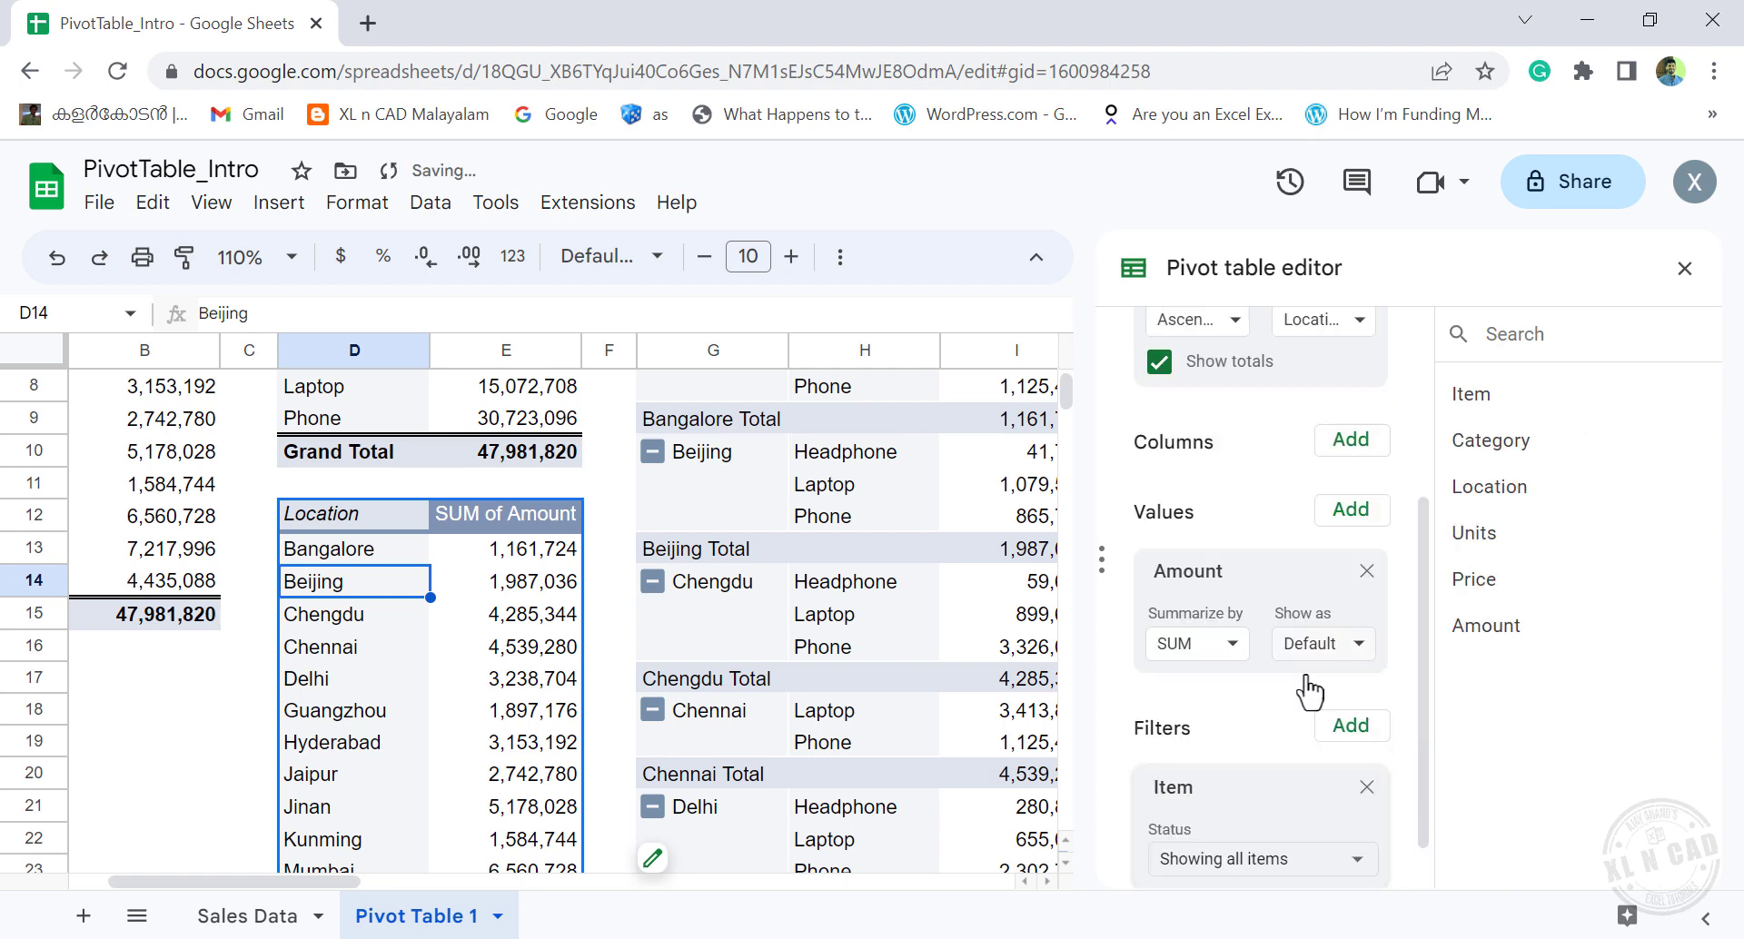
scroll(1272, 727, down, 1)
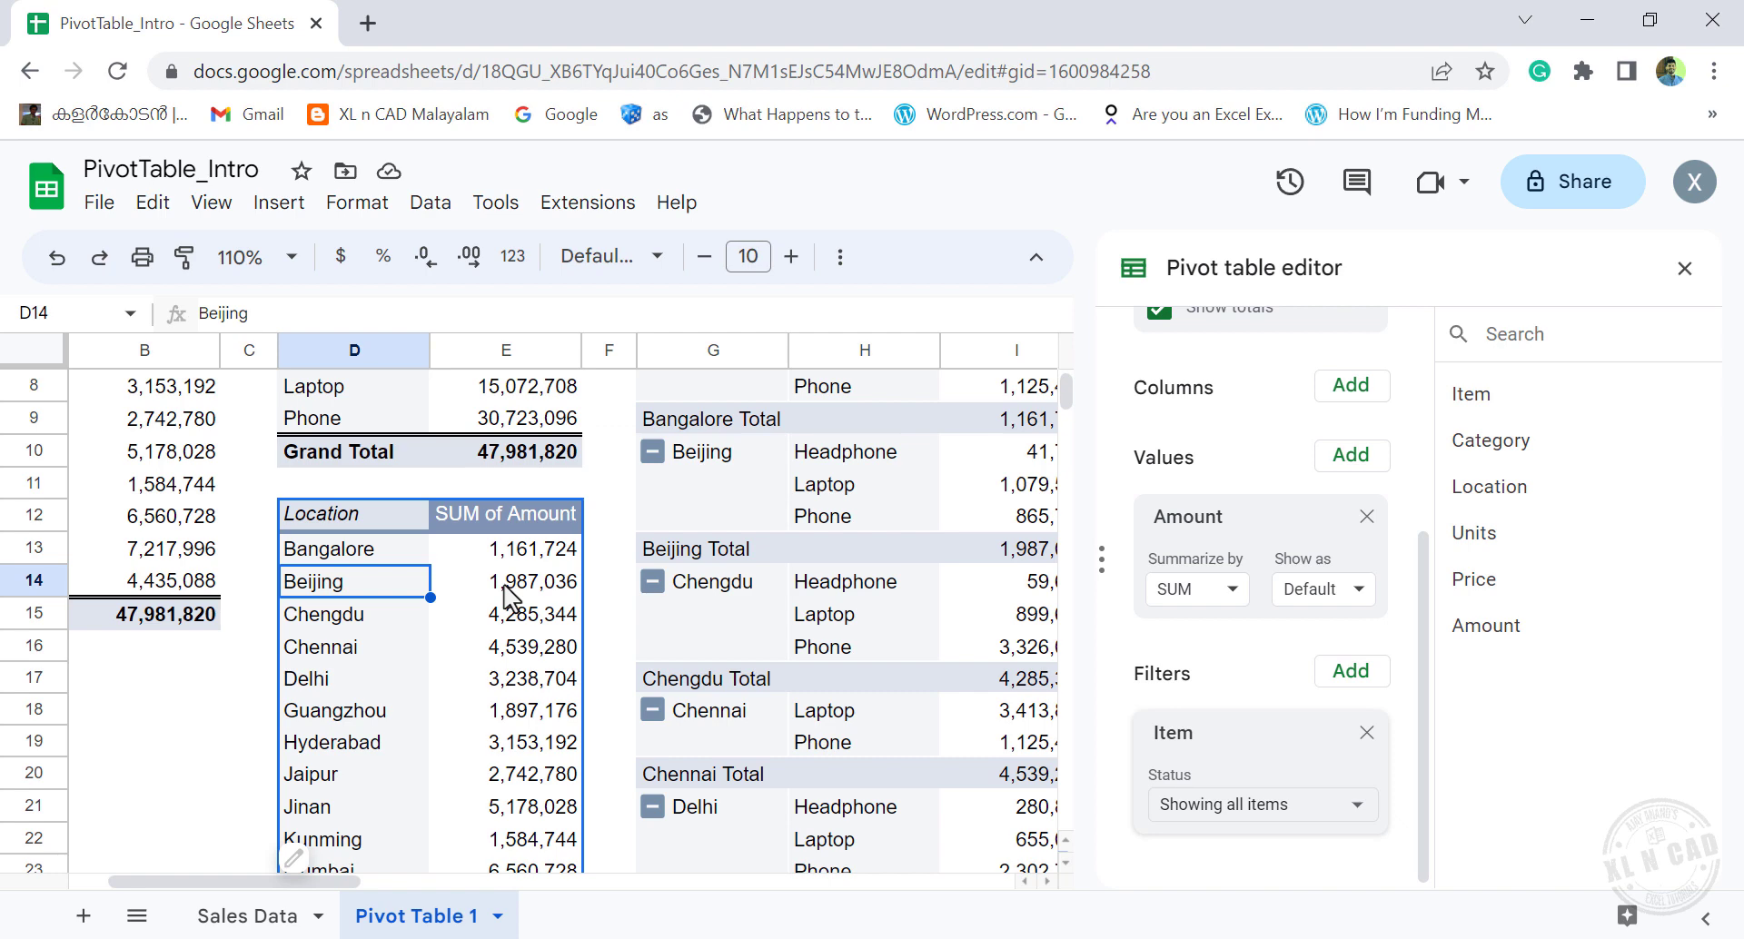
click(1358, 808)
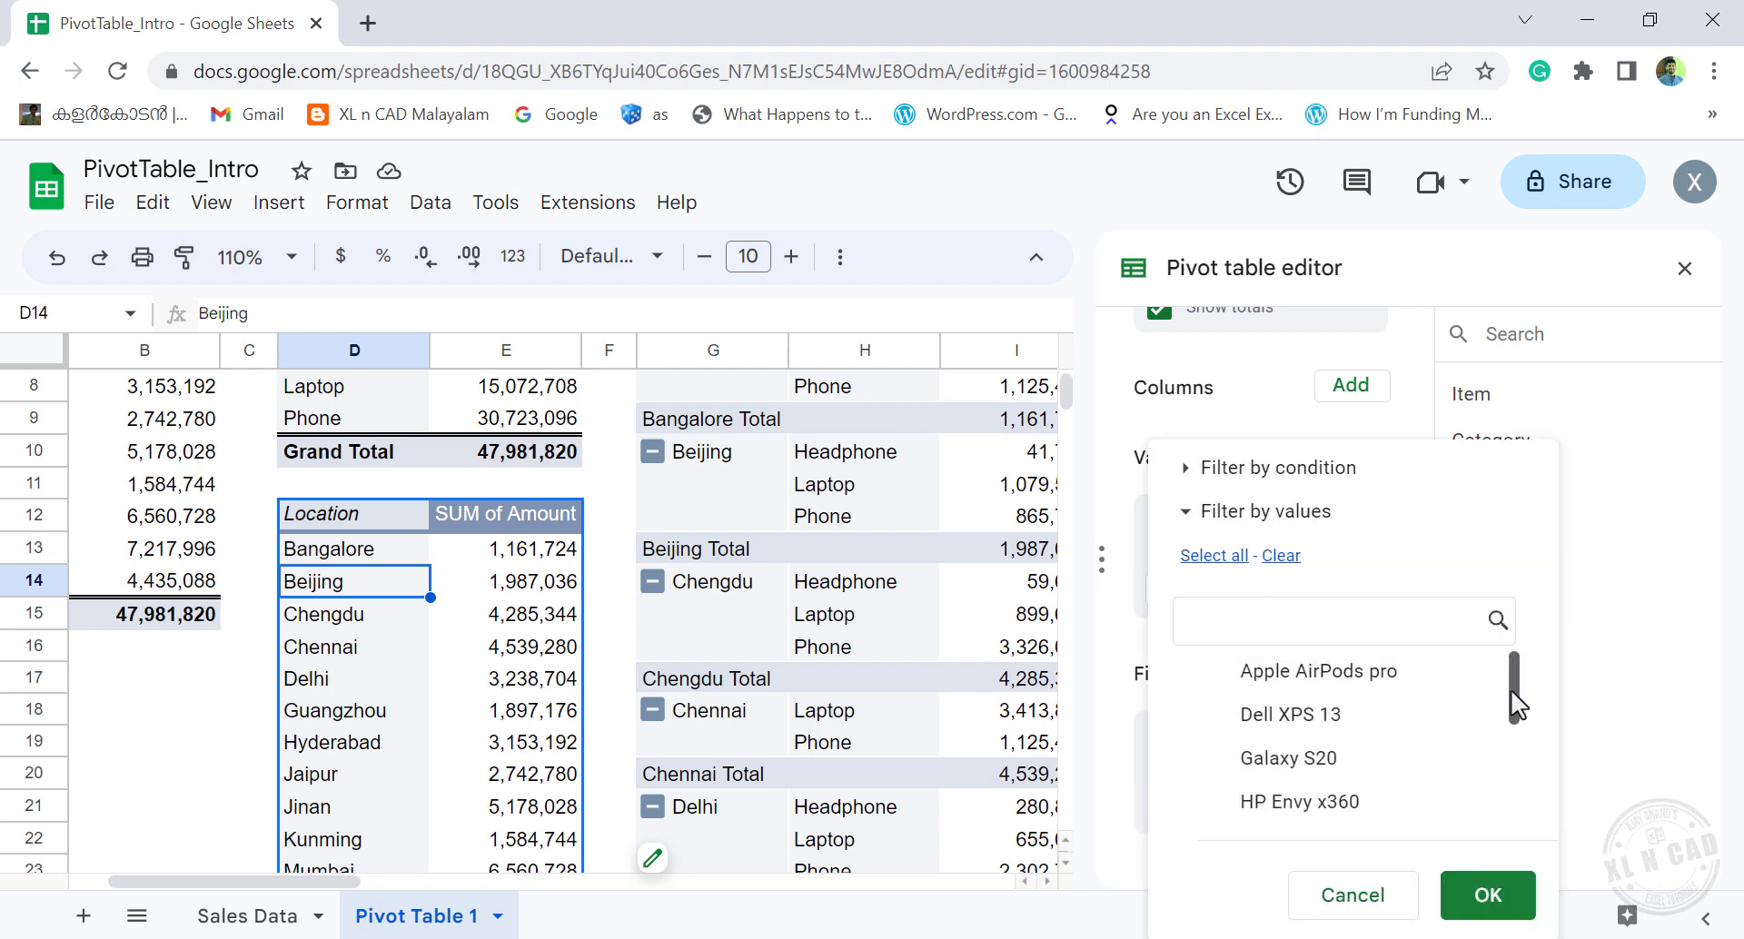
drag(1513, 704, 1512, 761)
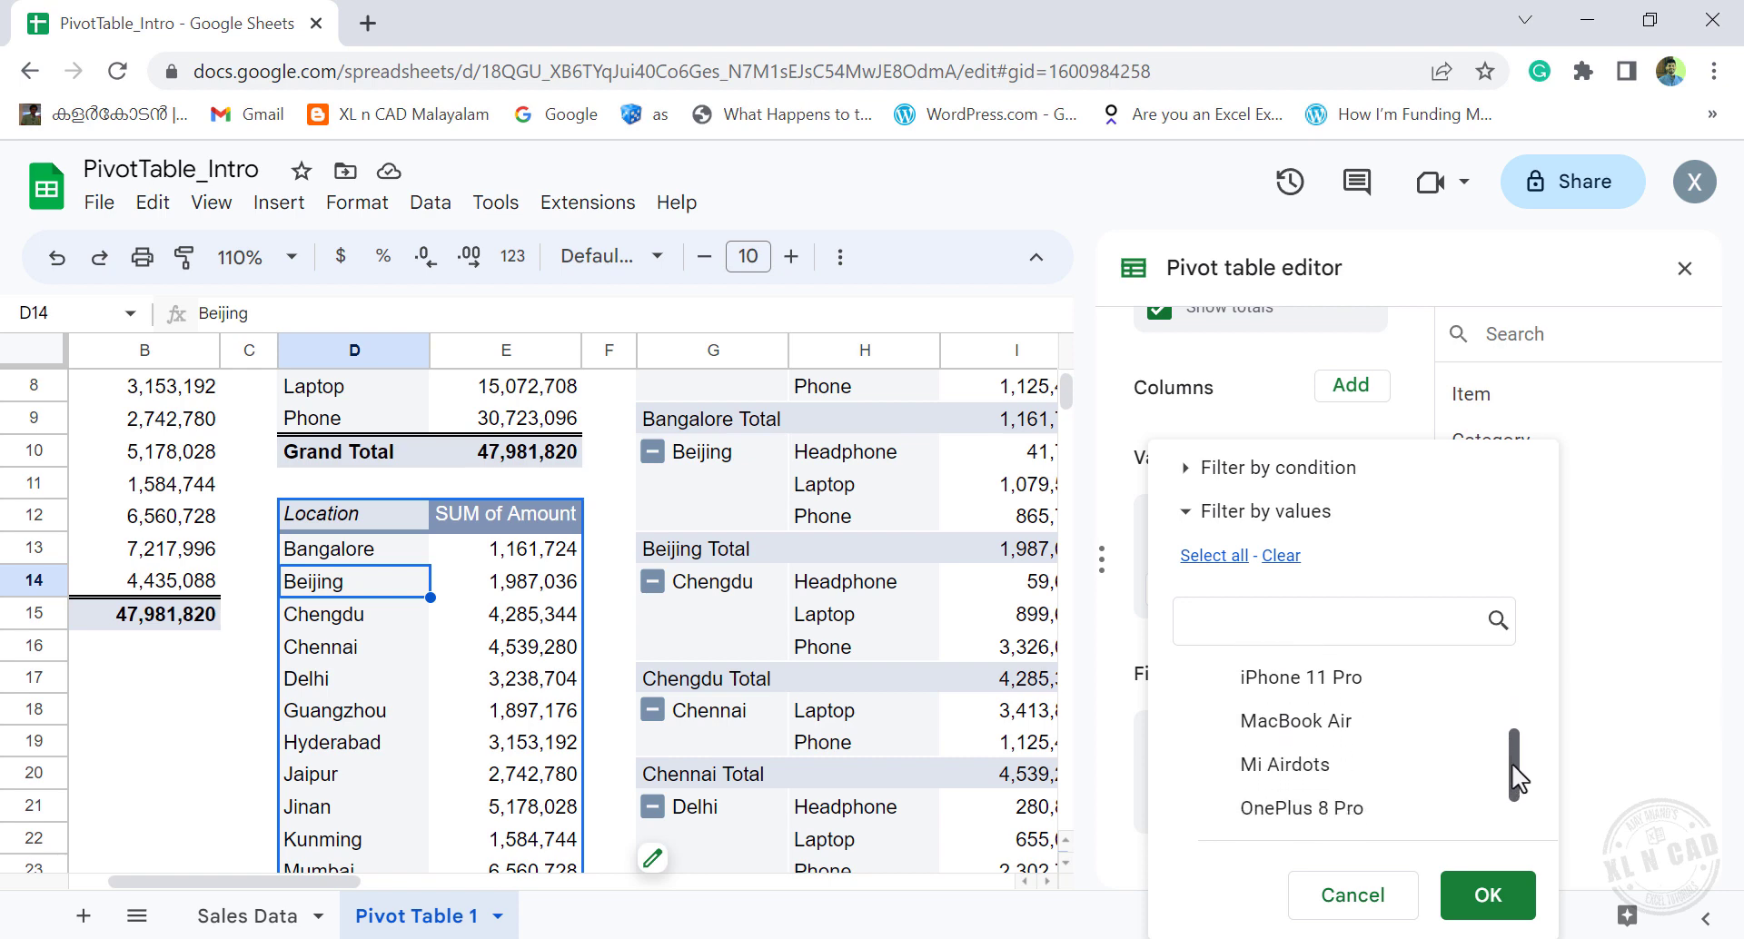
click(1361, 683)
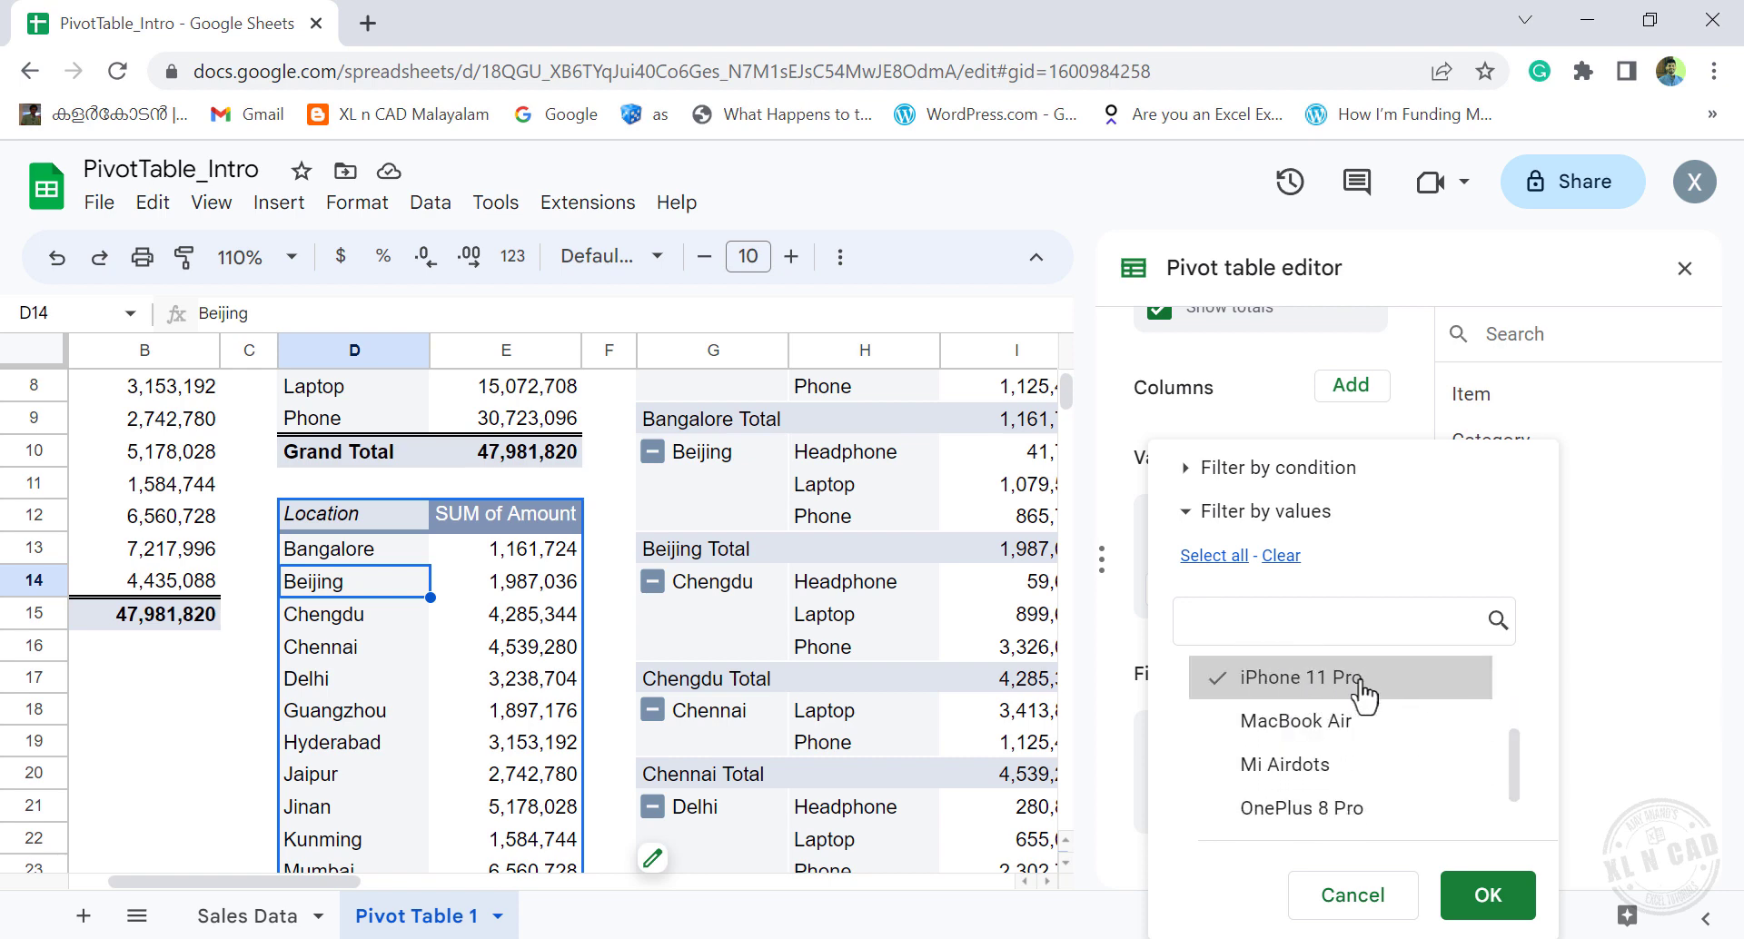
click(1478, 899)
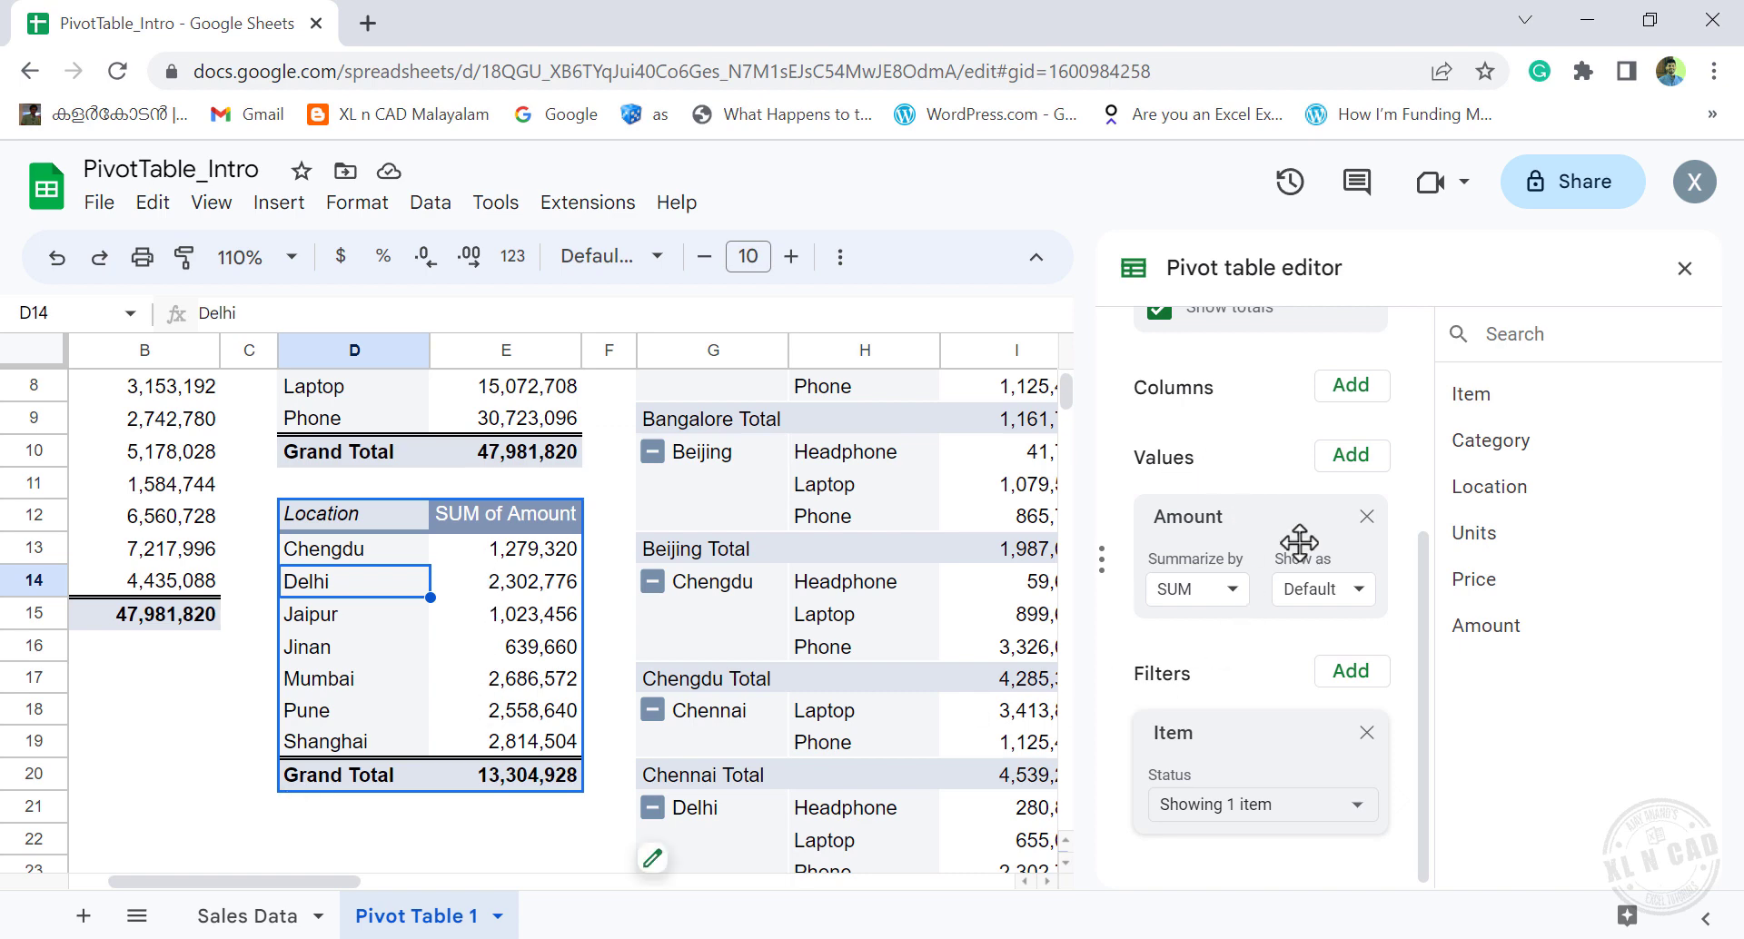
Replace Amount with Units as the value of the pivot table at D12, and go back to the Sales Data sheet.
click(1365, 518)
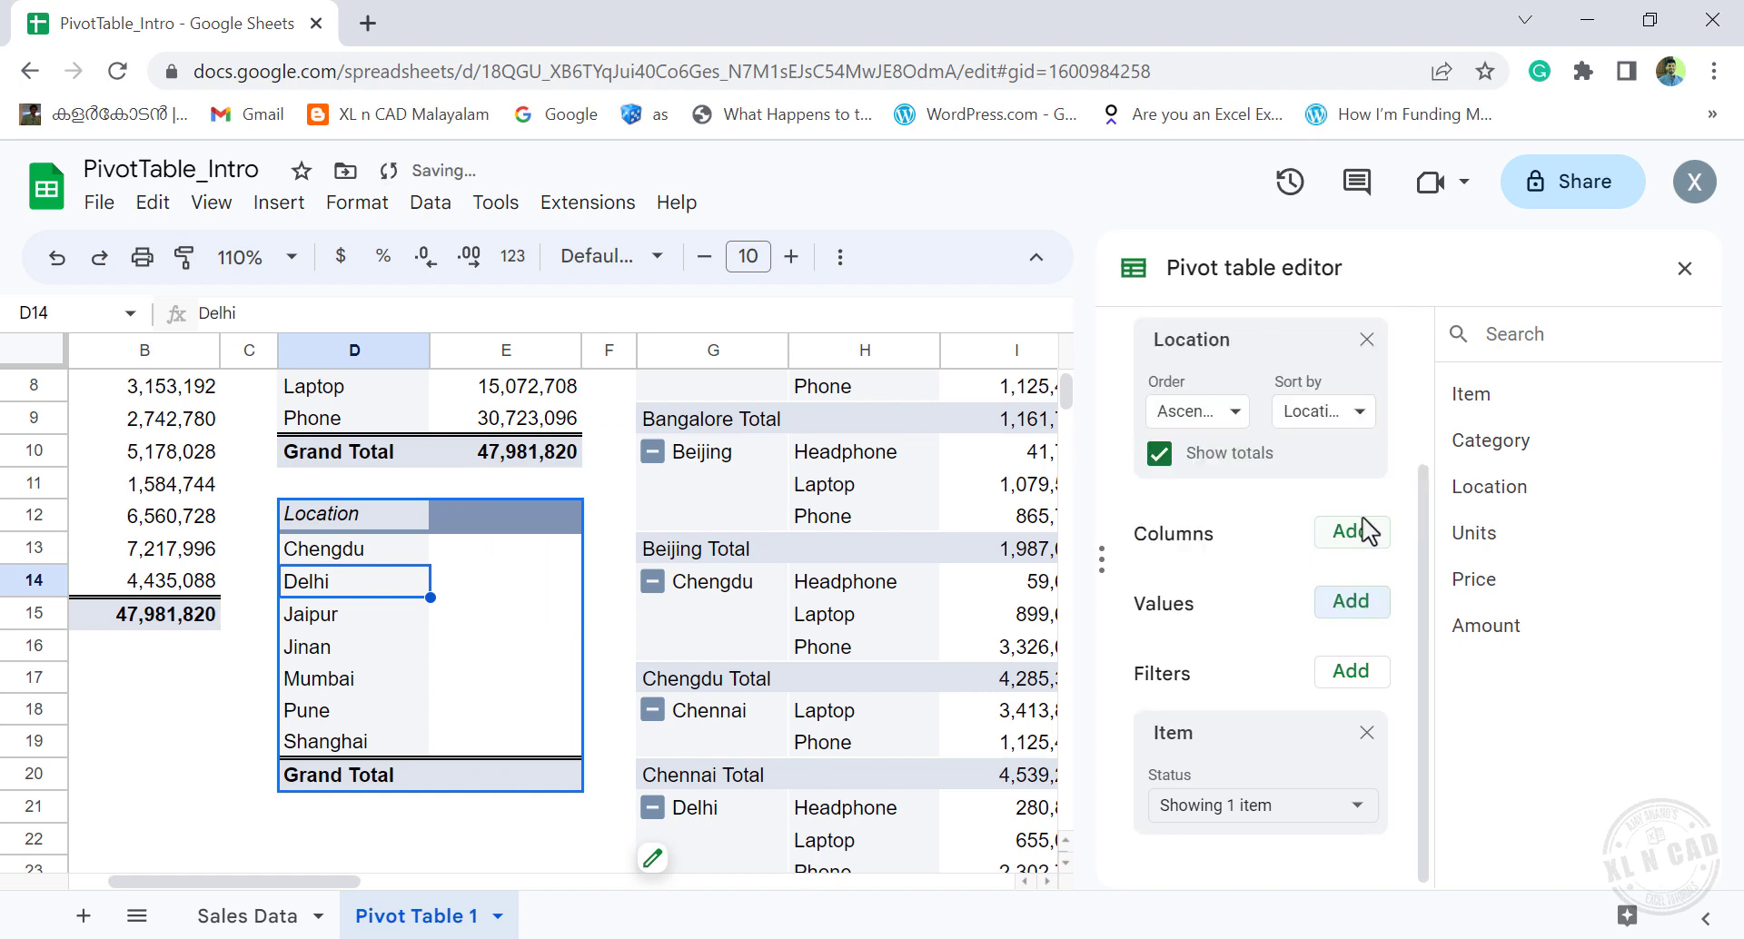
click(1339, 608)
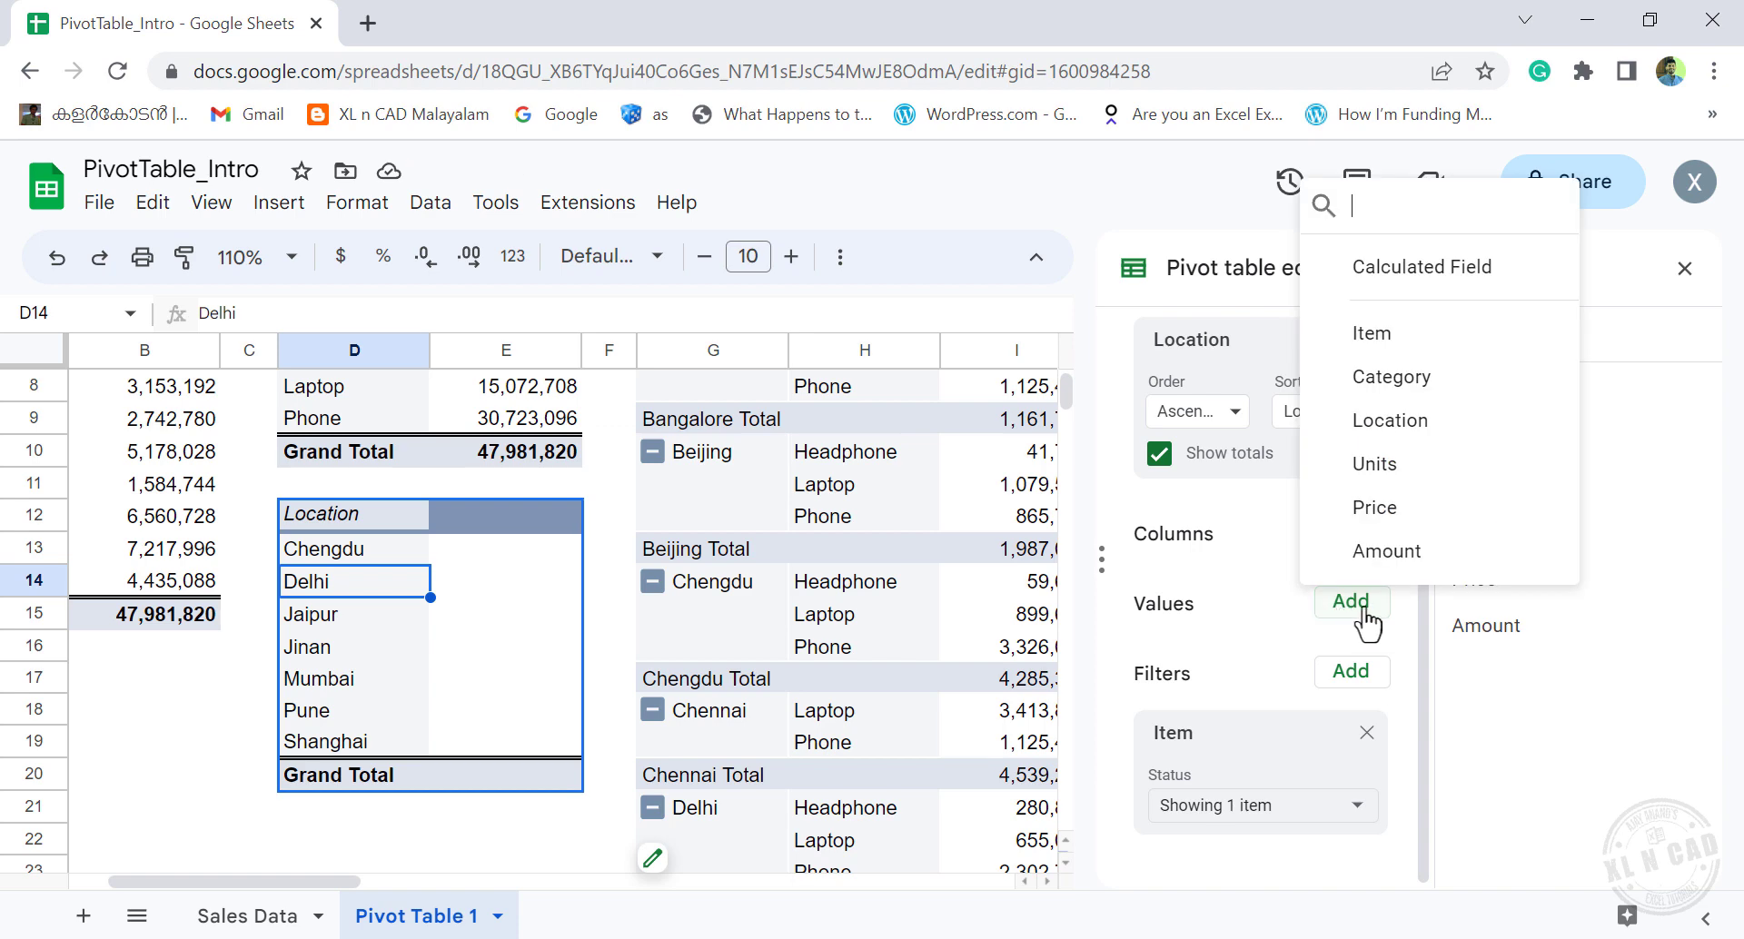
click(1420, 472)
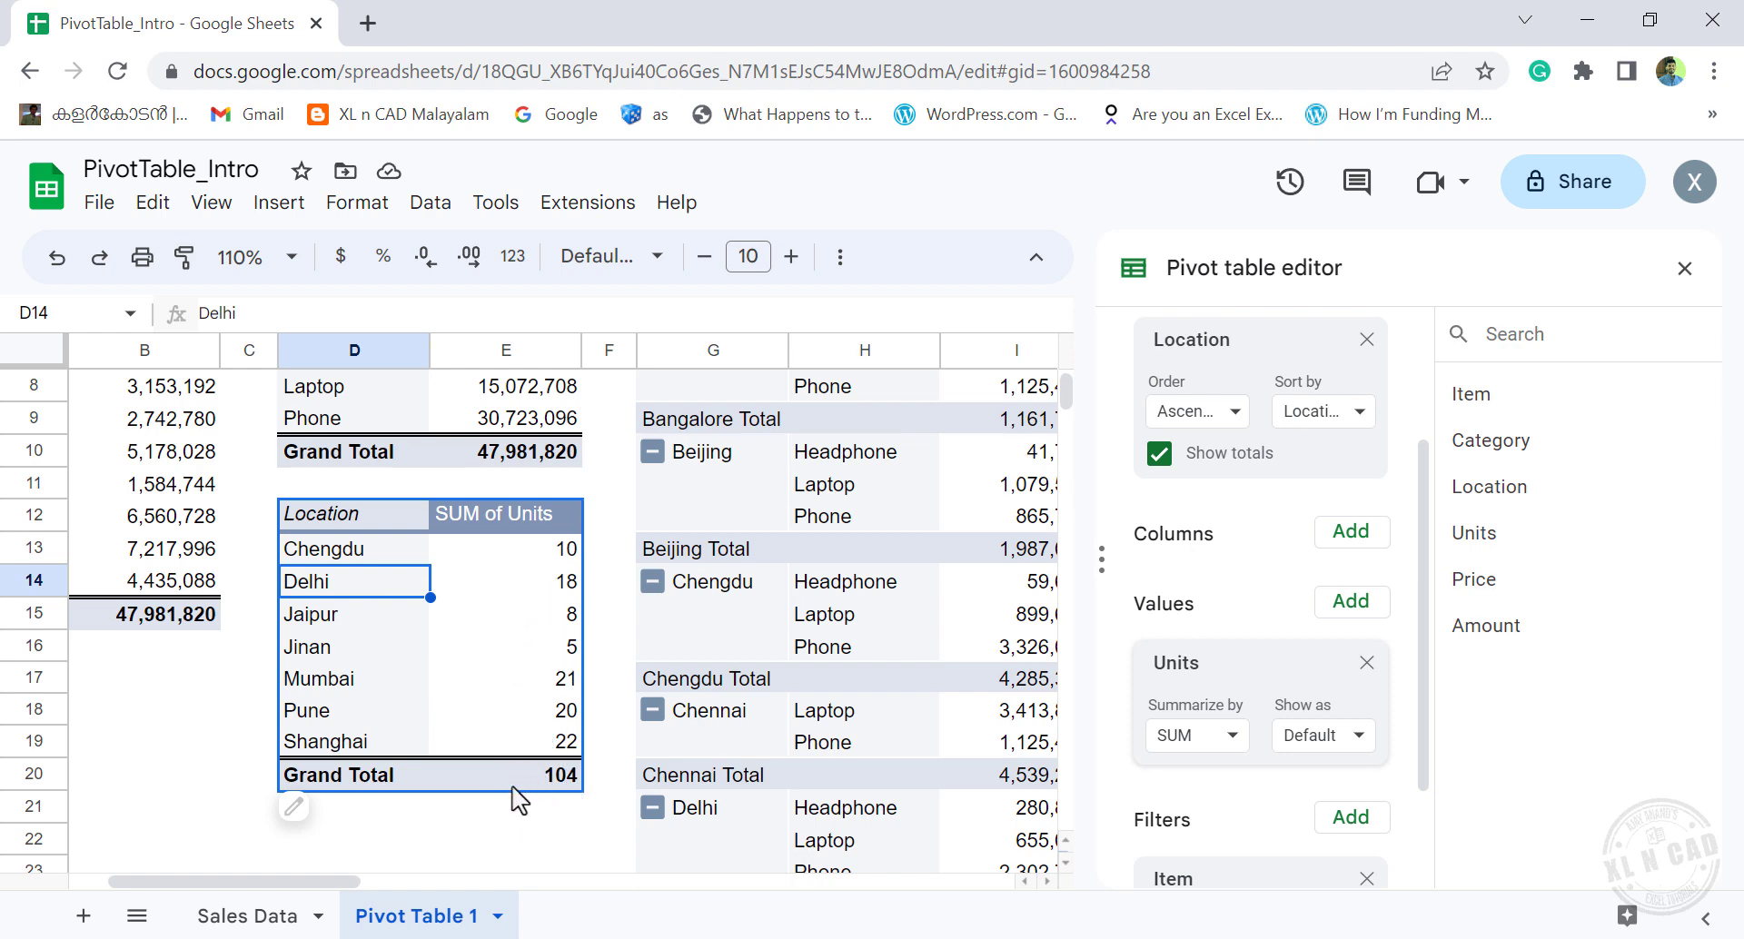
click(270, 919)
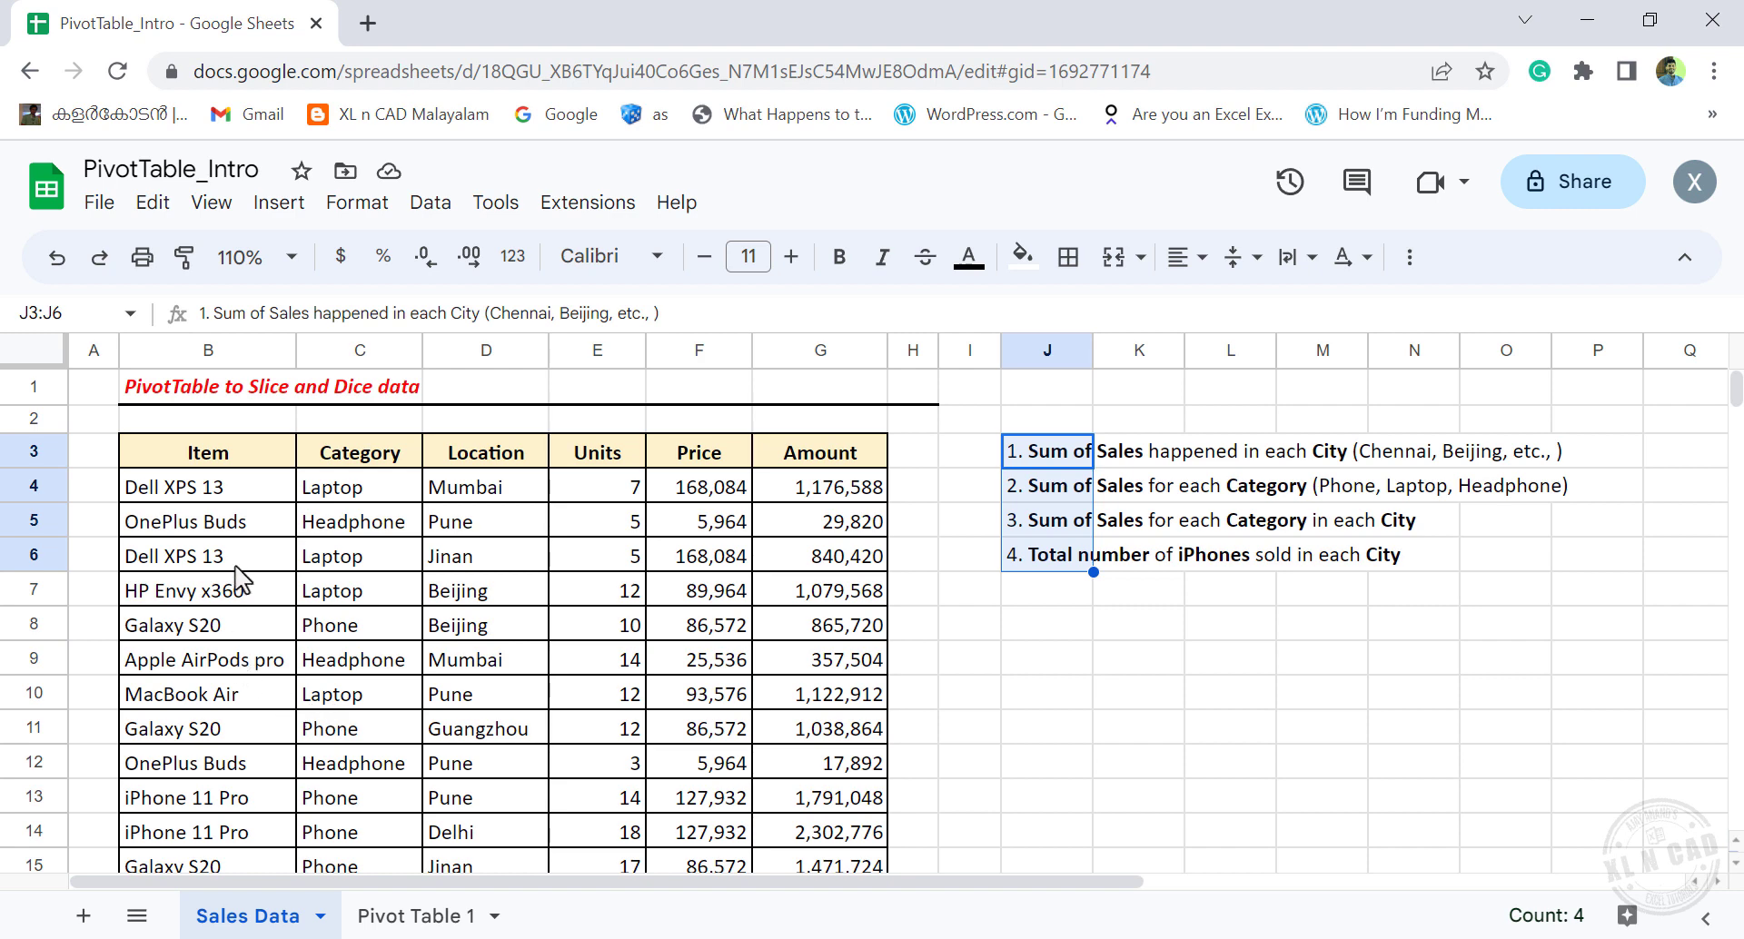
Filter the sales data by the iPhone 11 Pro item value and select the filtered Units cells to check their sum.
scroll(234, 635, down, 1)
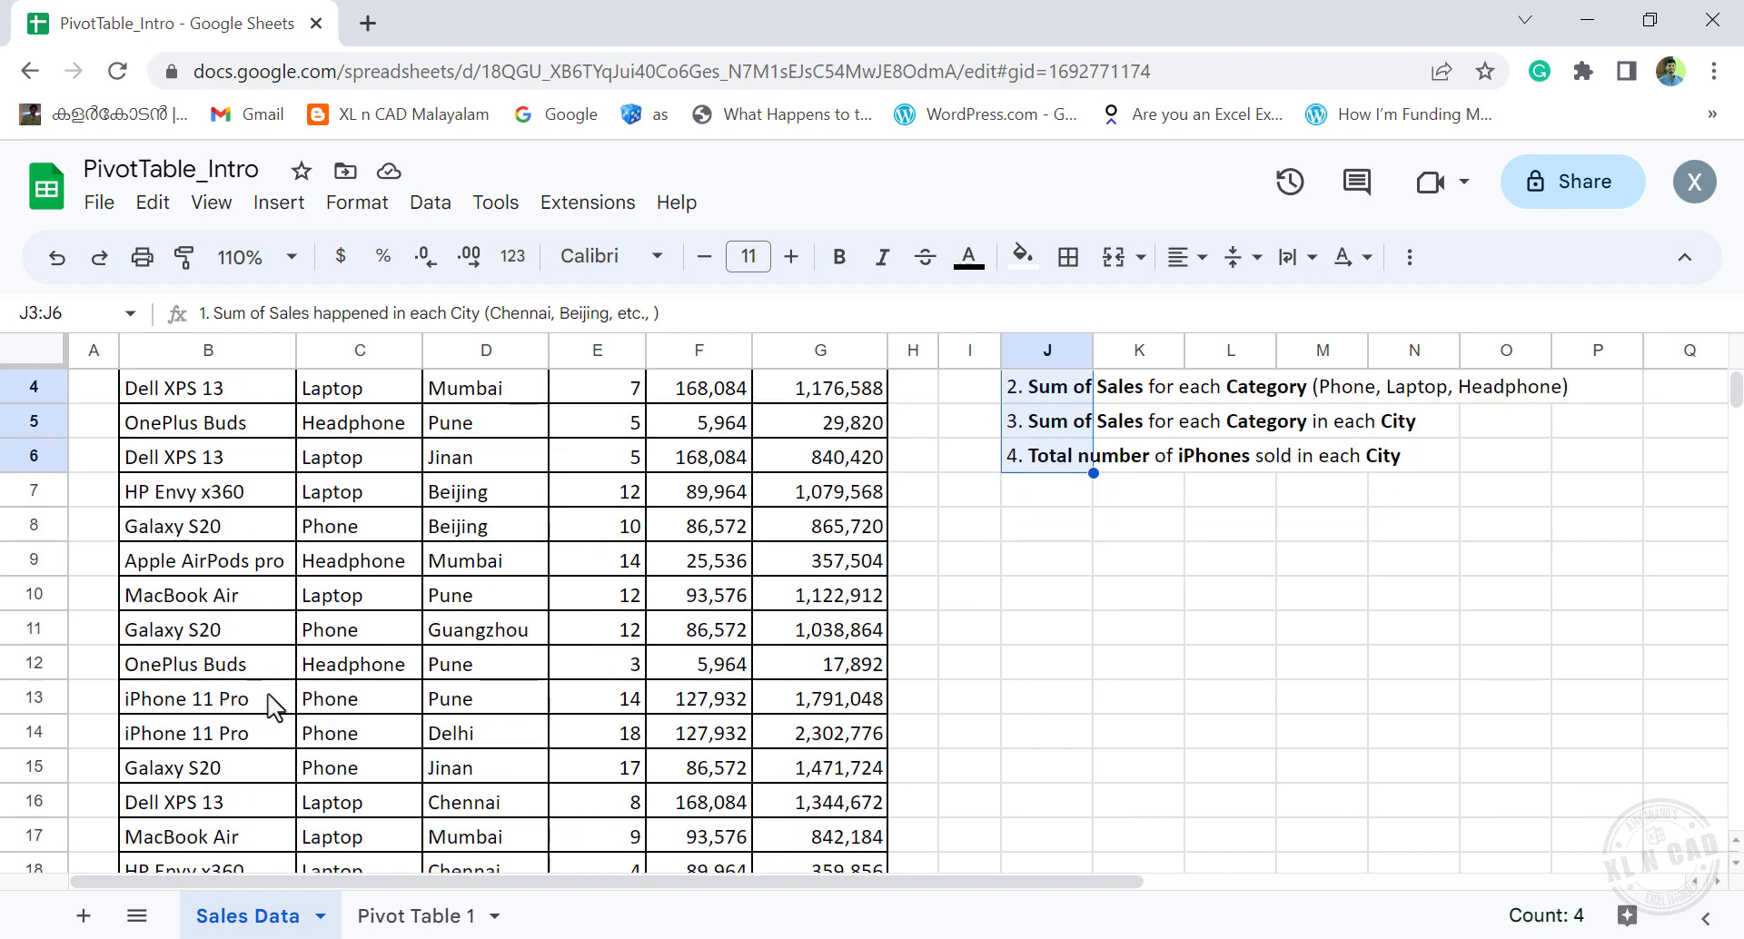
right_click(270, 694)
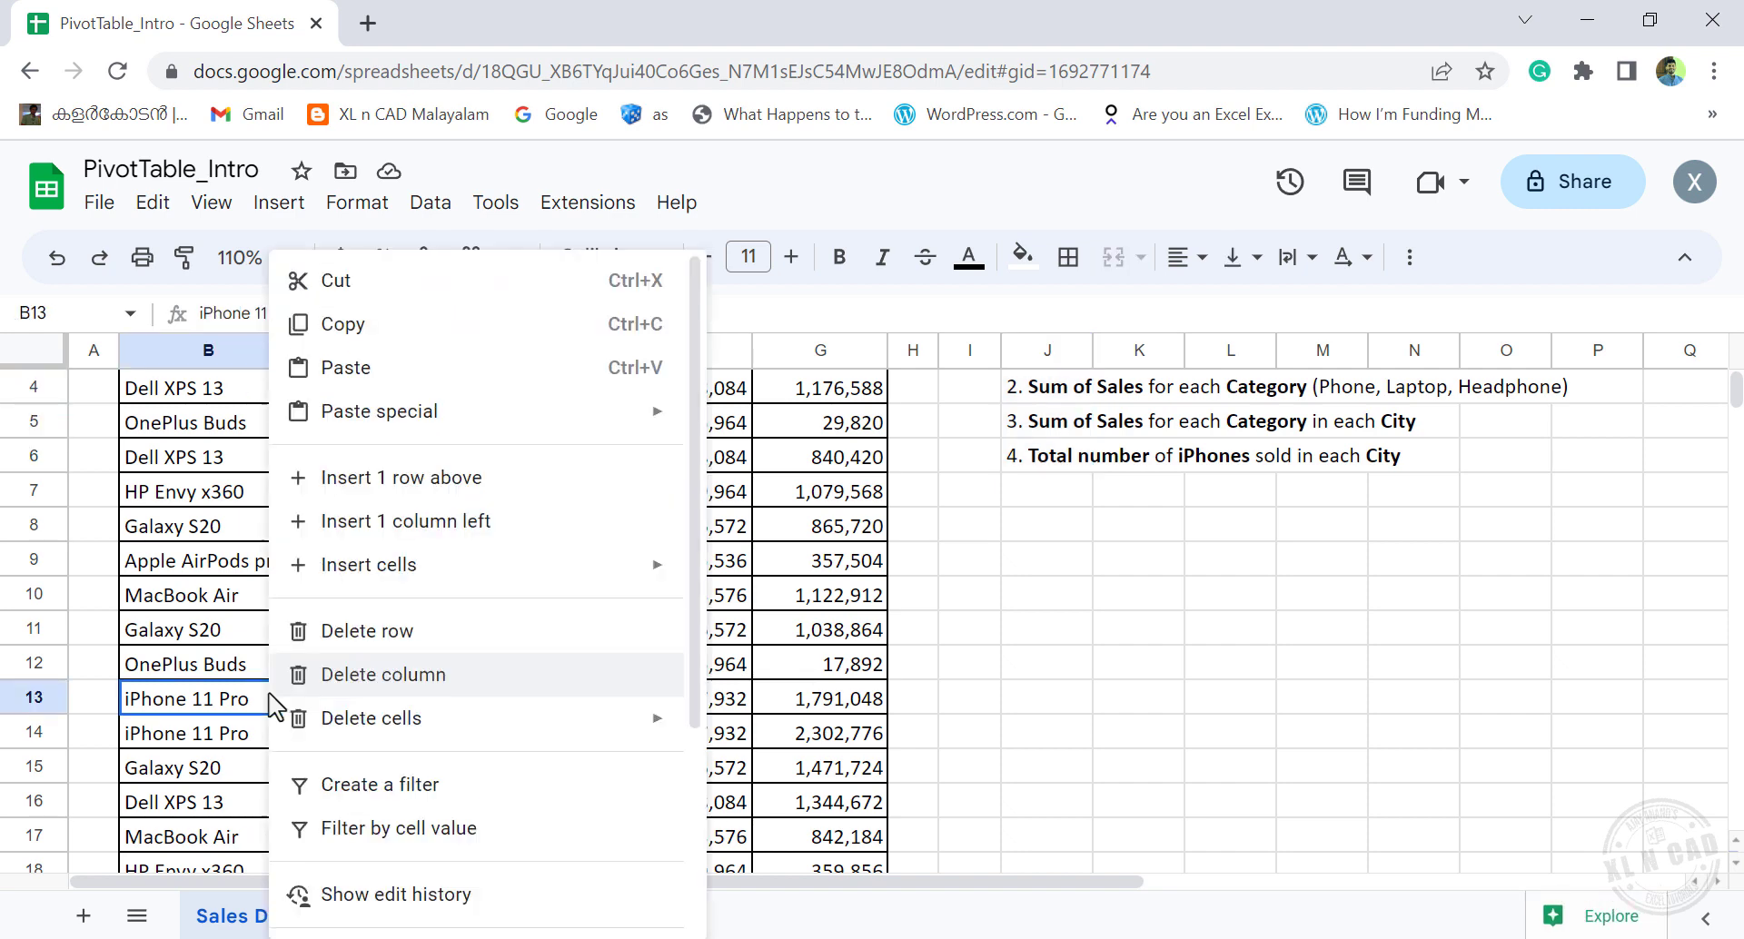
click(516, 832)
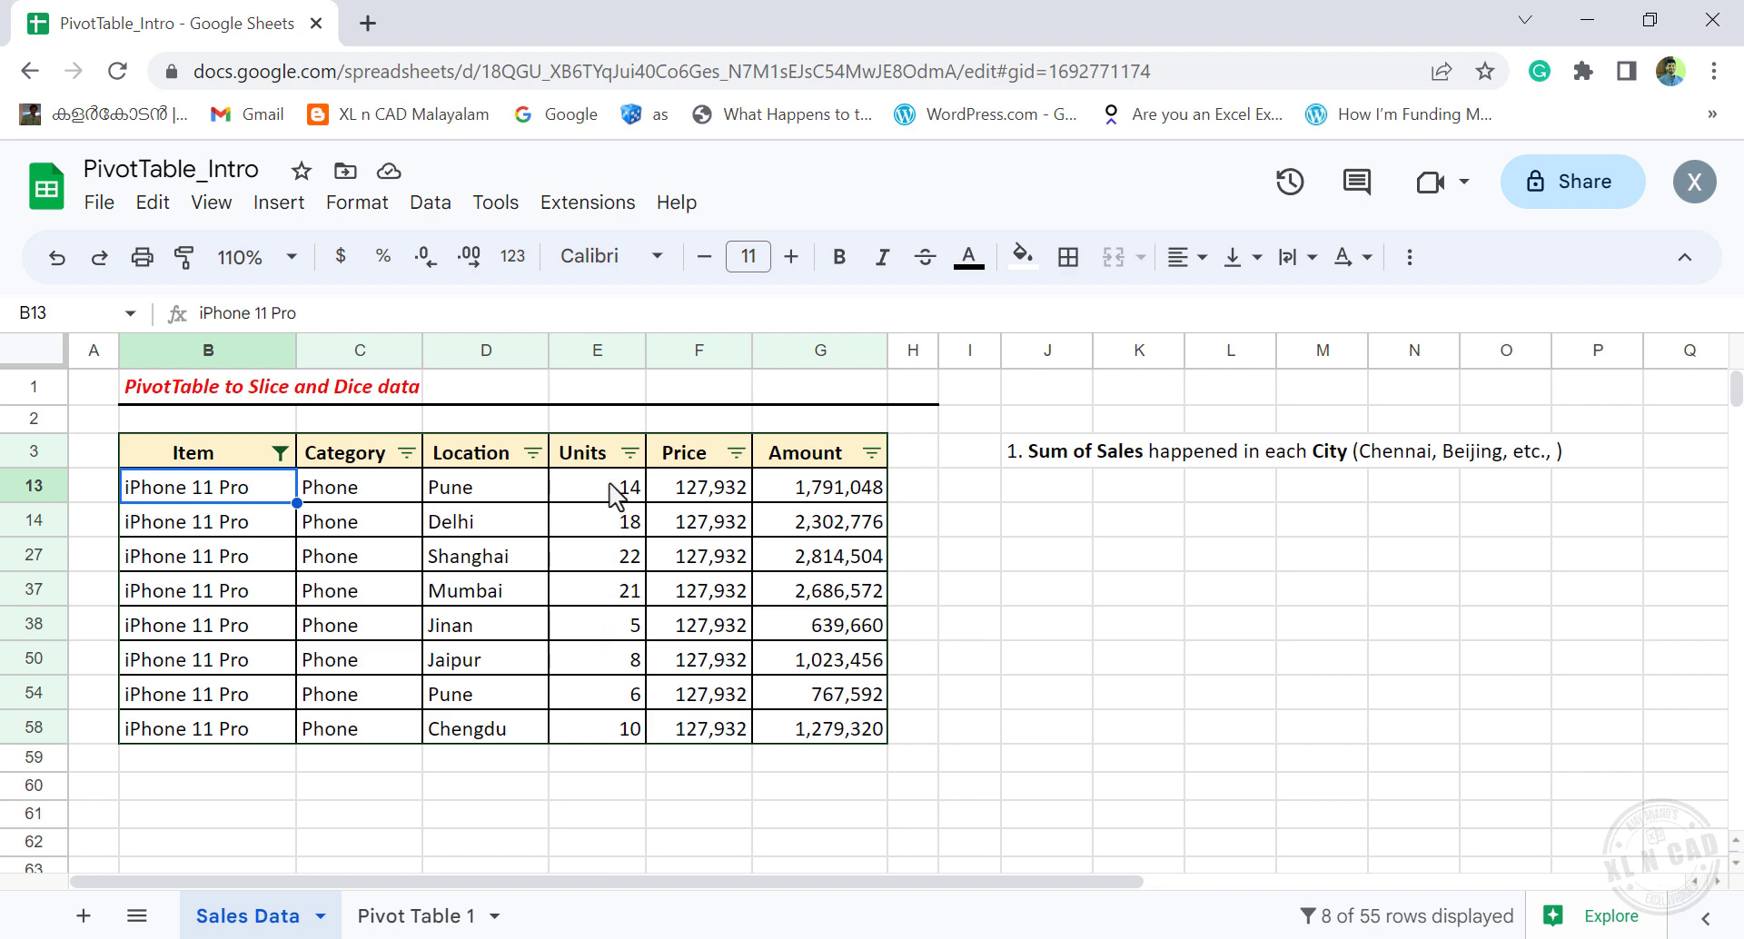
drag(616, 488, 626, 732)
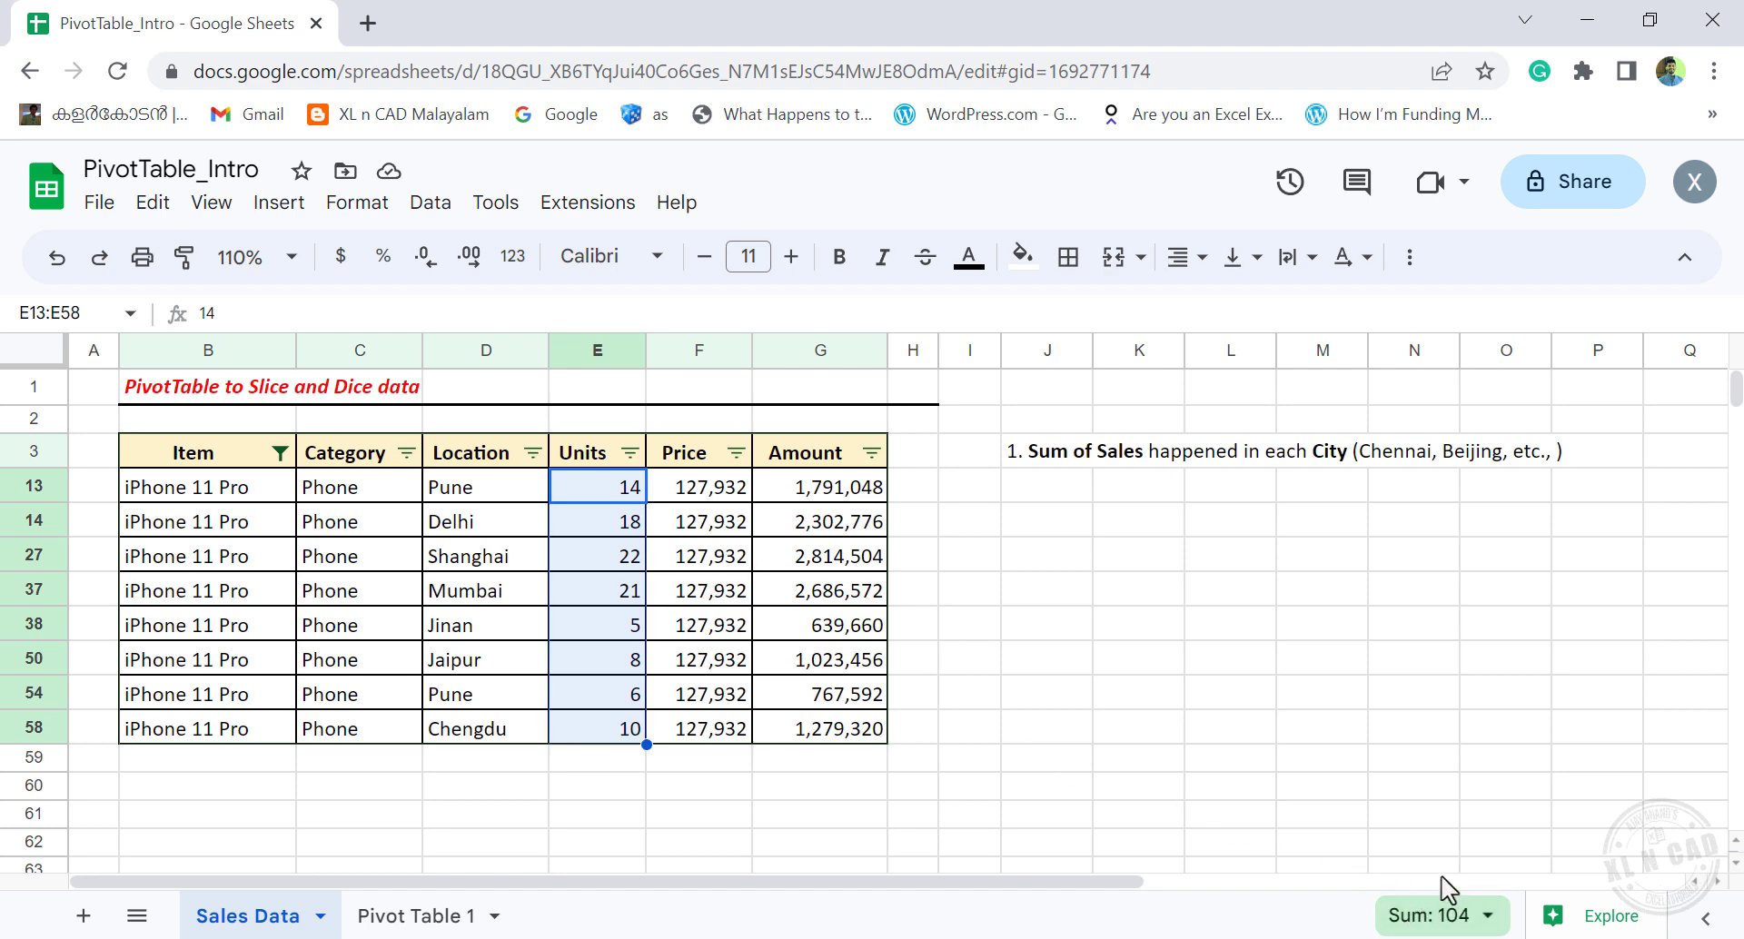
Return to the Pivot Table 1 sheet and extract the source records behind Chennai's SUM of Amount into a new detail sheet.
click(428, 915)
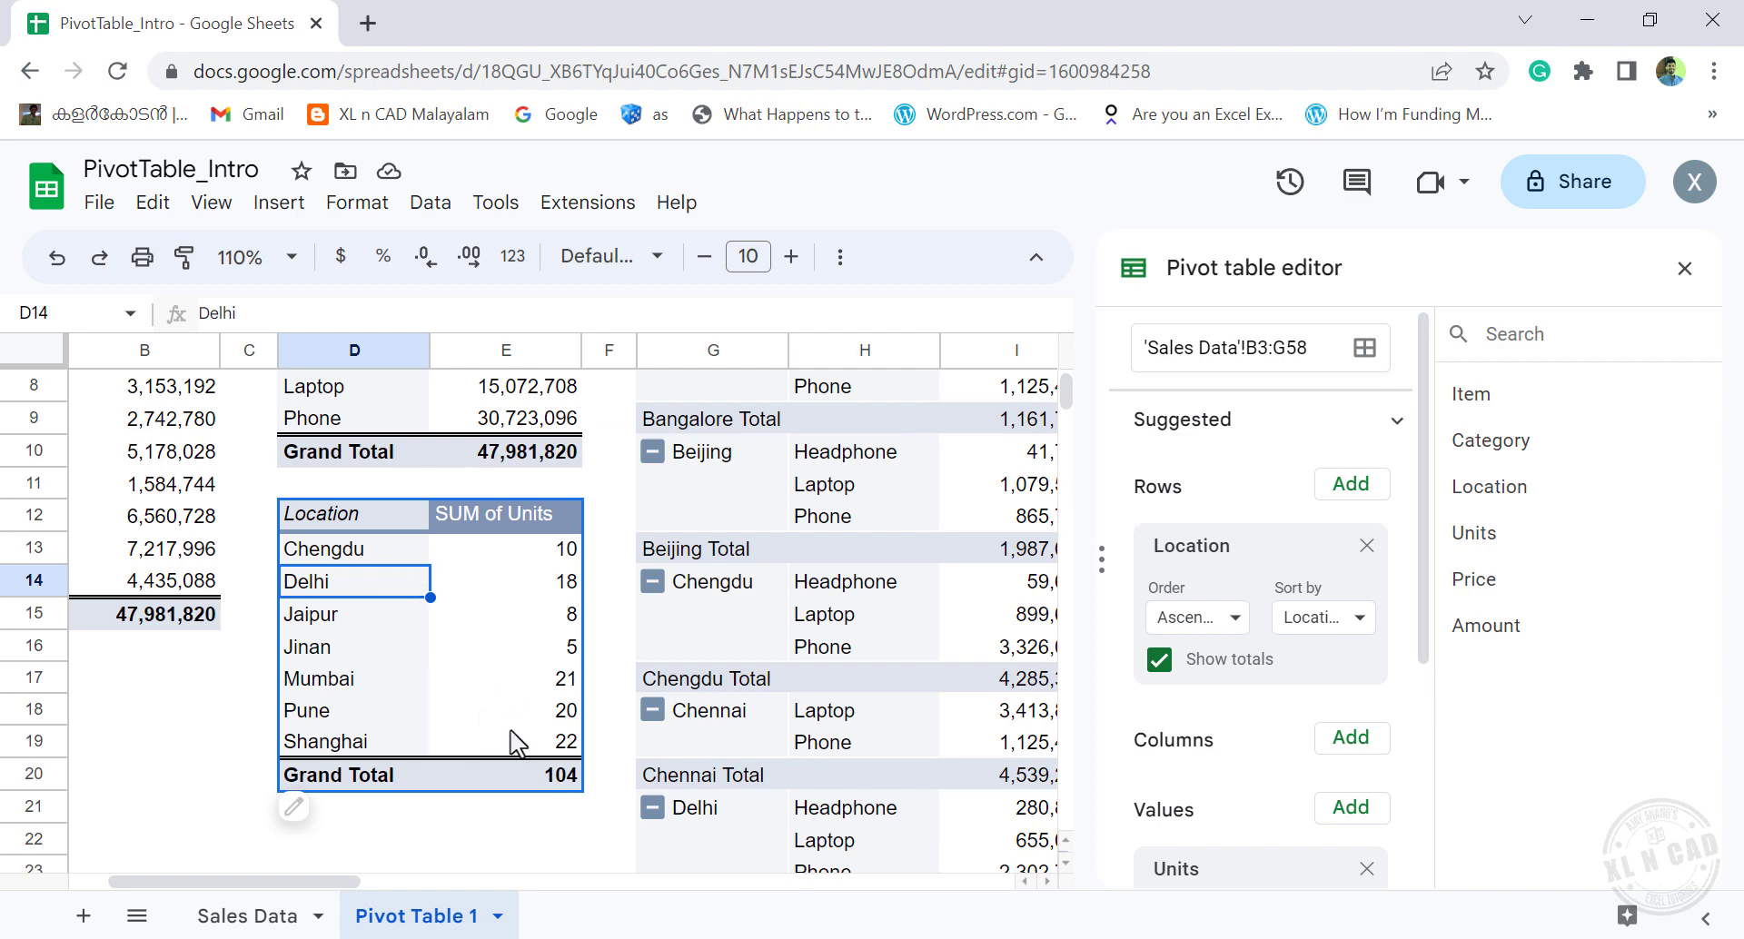
drag(319, 879, 282, 881)
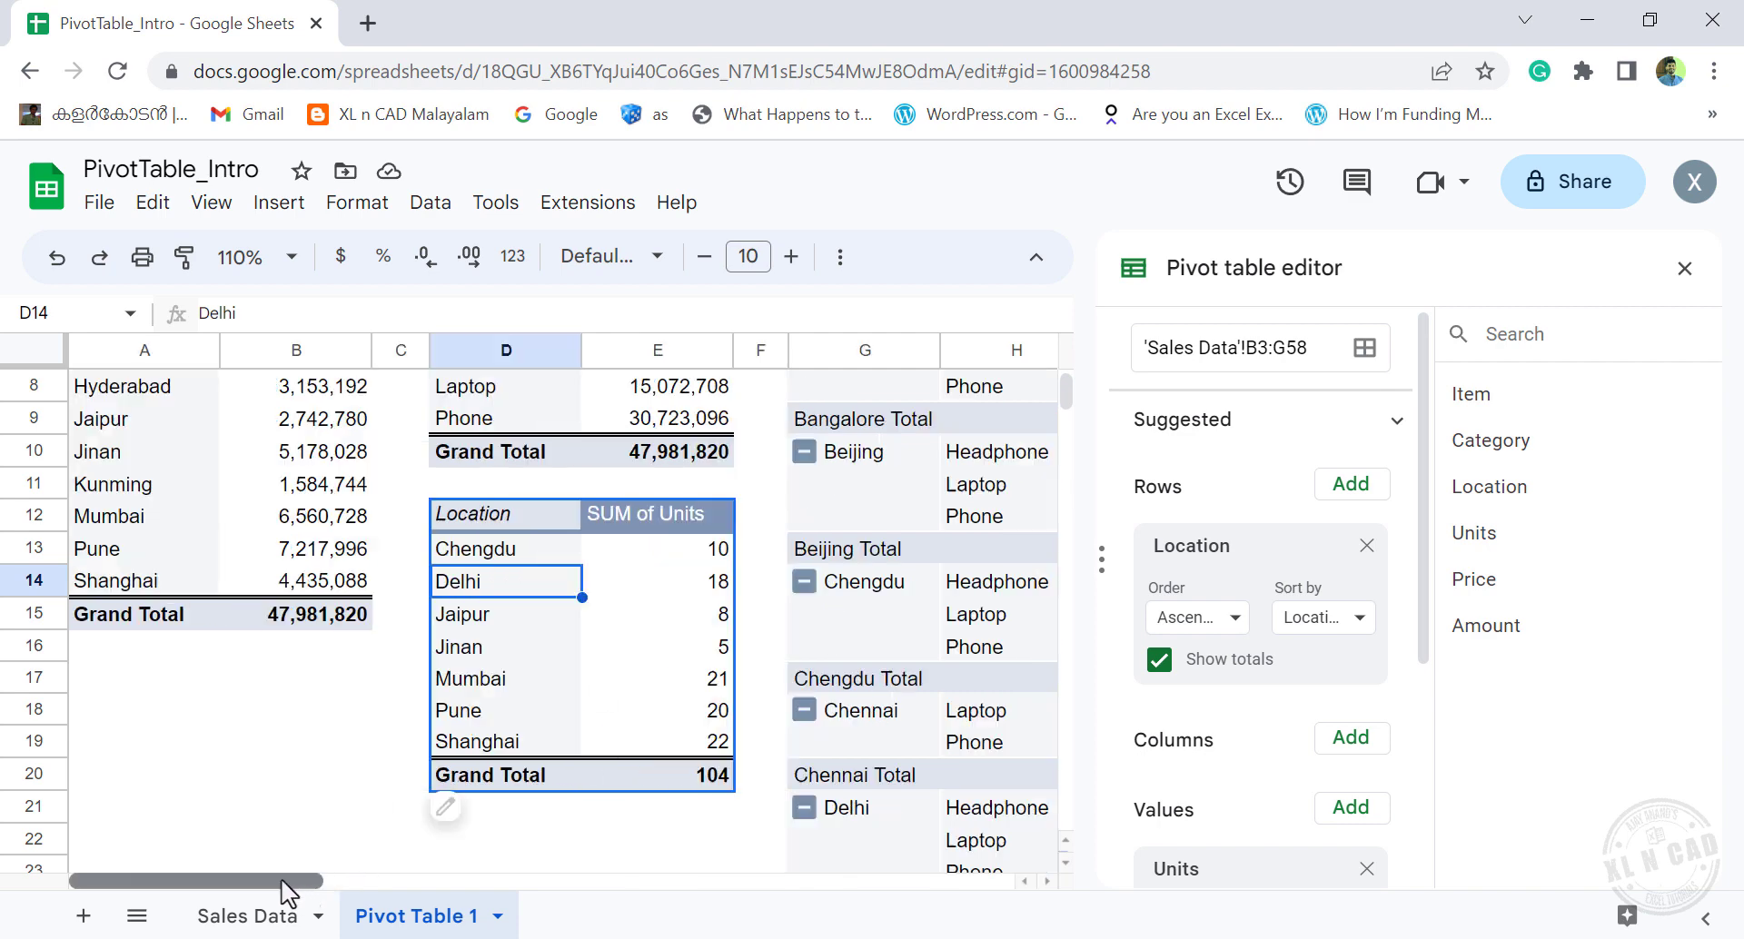
scroll(218, 708, up, 3)
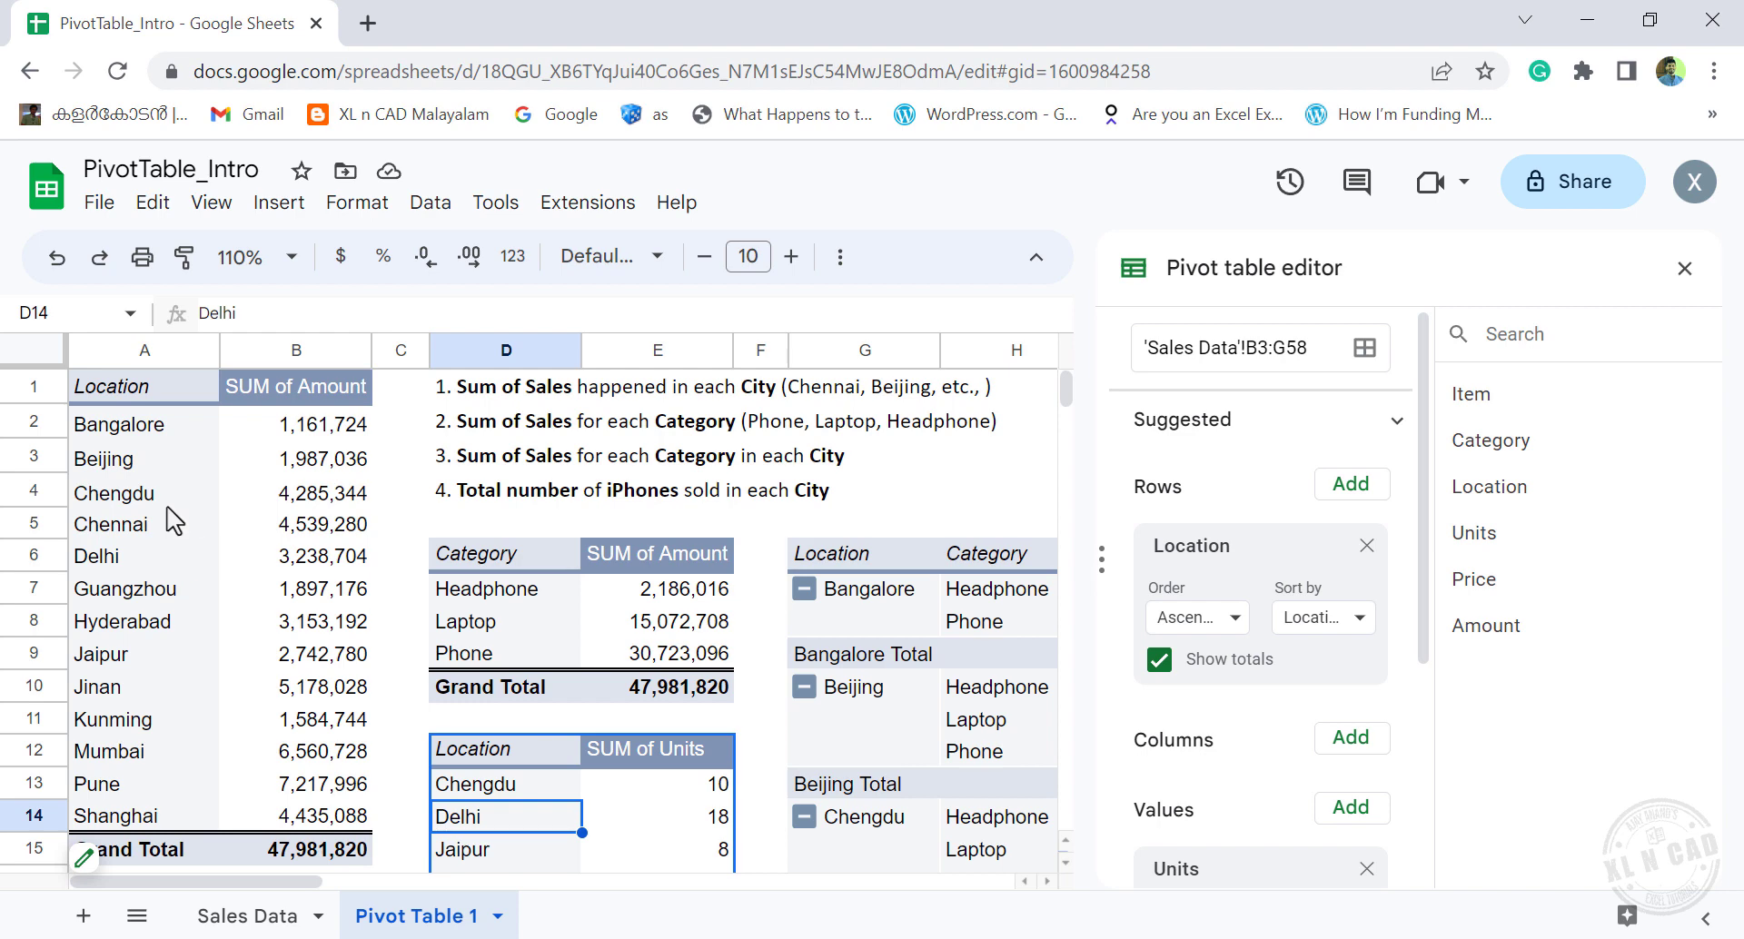
click(312, 525)
double_click(312, 525)
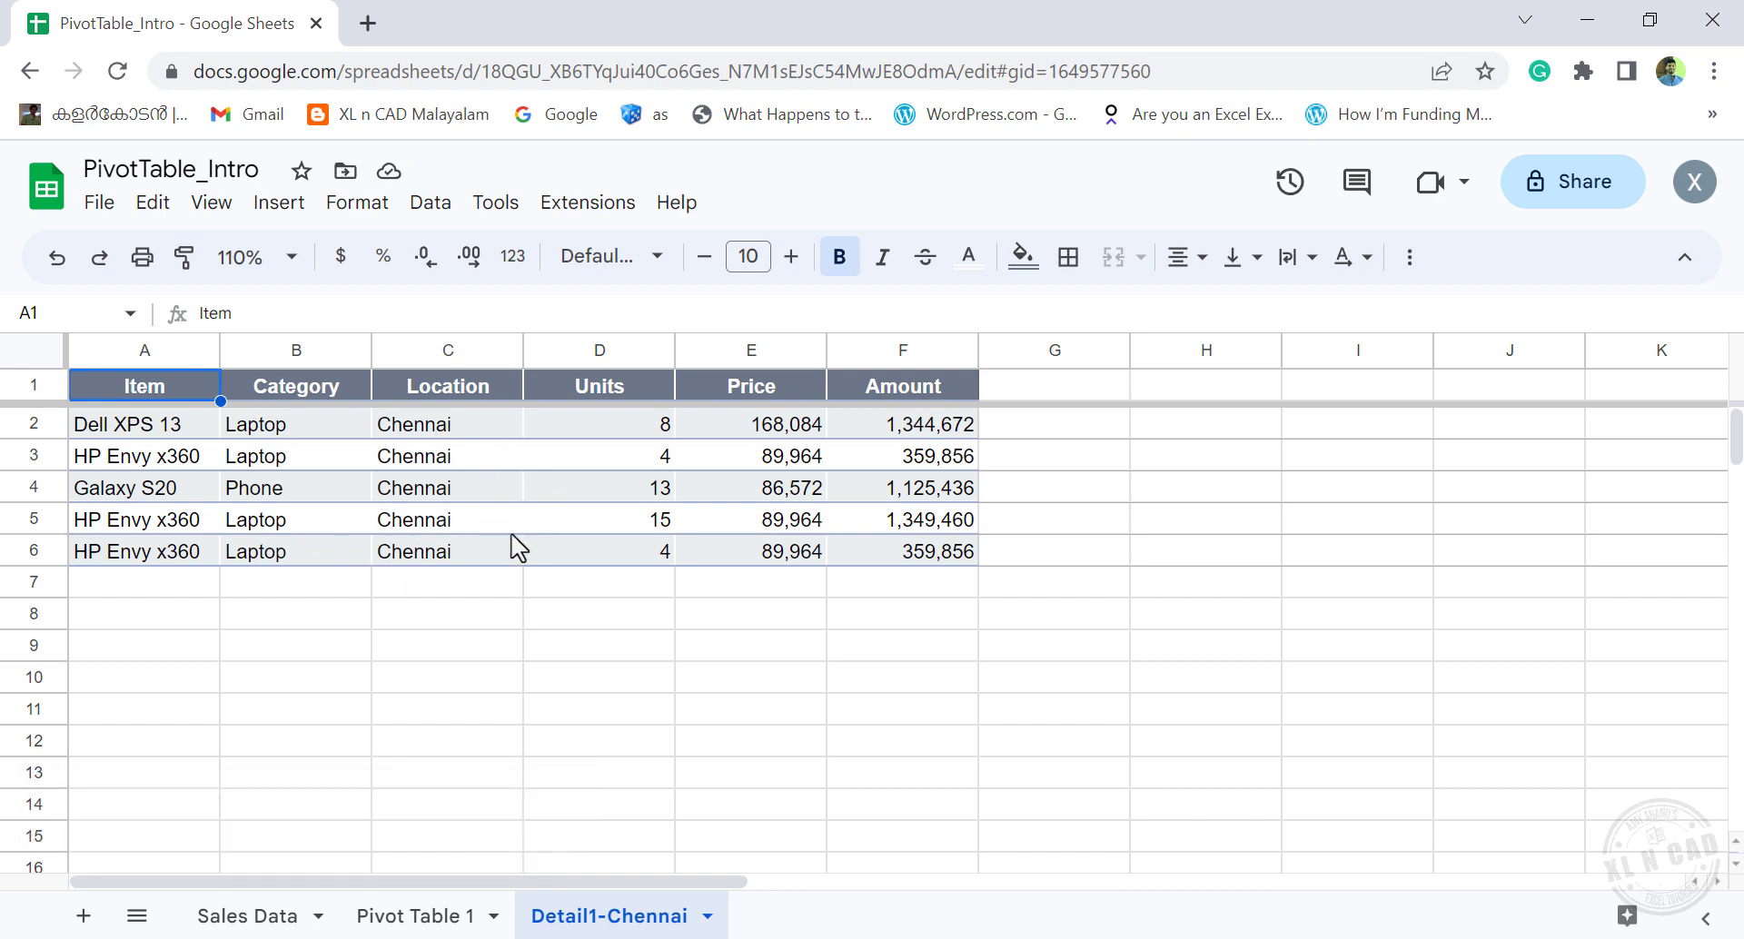
From the category pivot table on Pivot Table 1, extract the records behind the Phone SUM of Amount into a new sheet and review them.
click(409, 915)
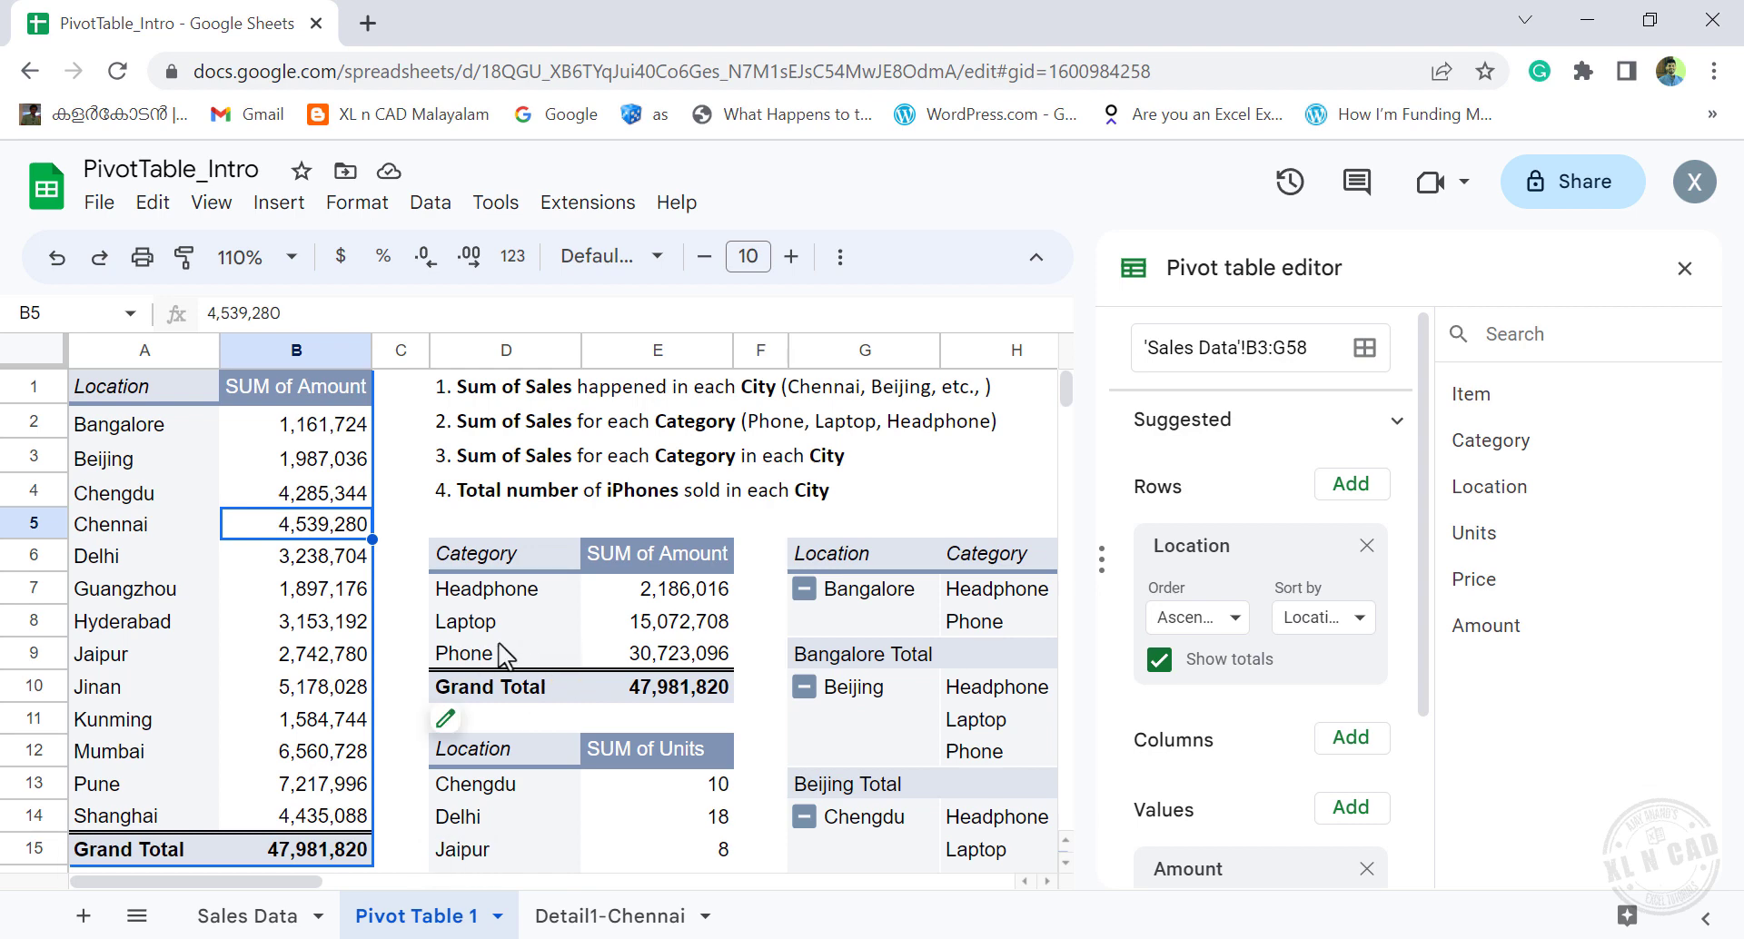
double_click(695, 654)
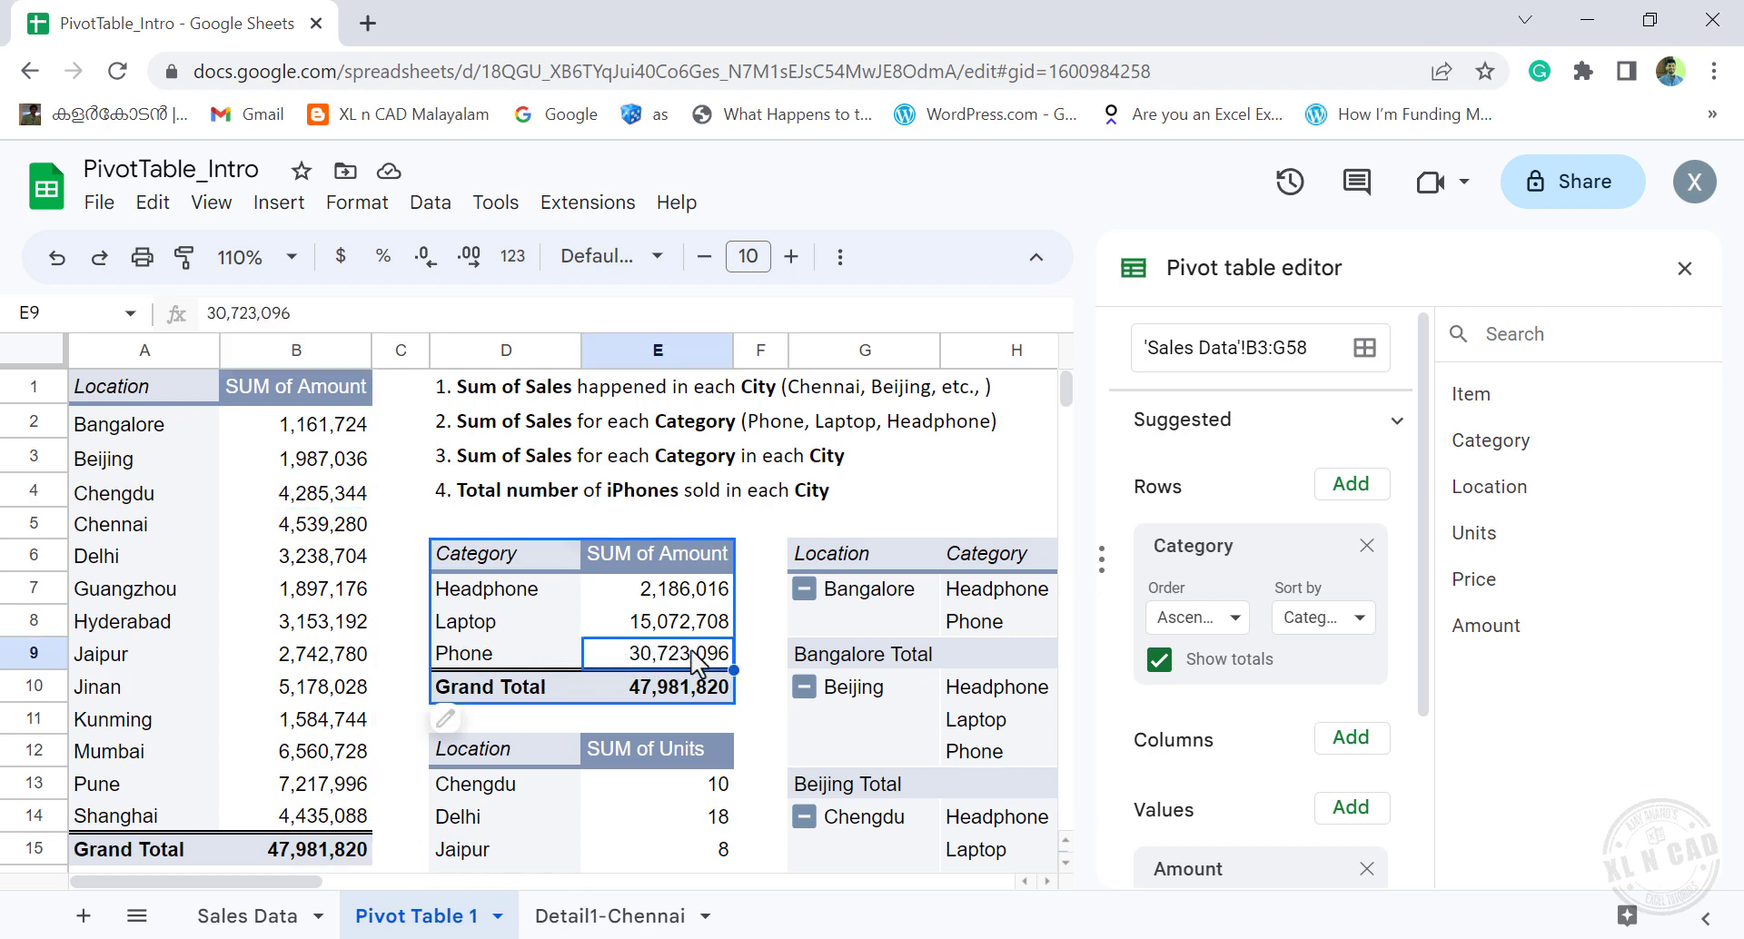
scroll(311, 449, down, 5)
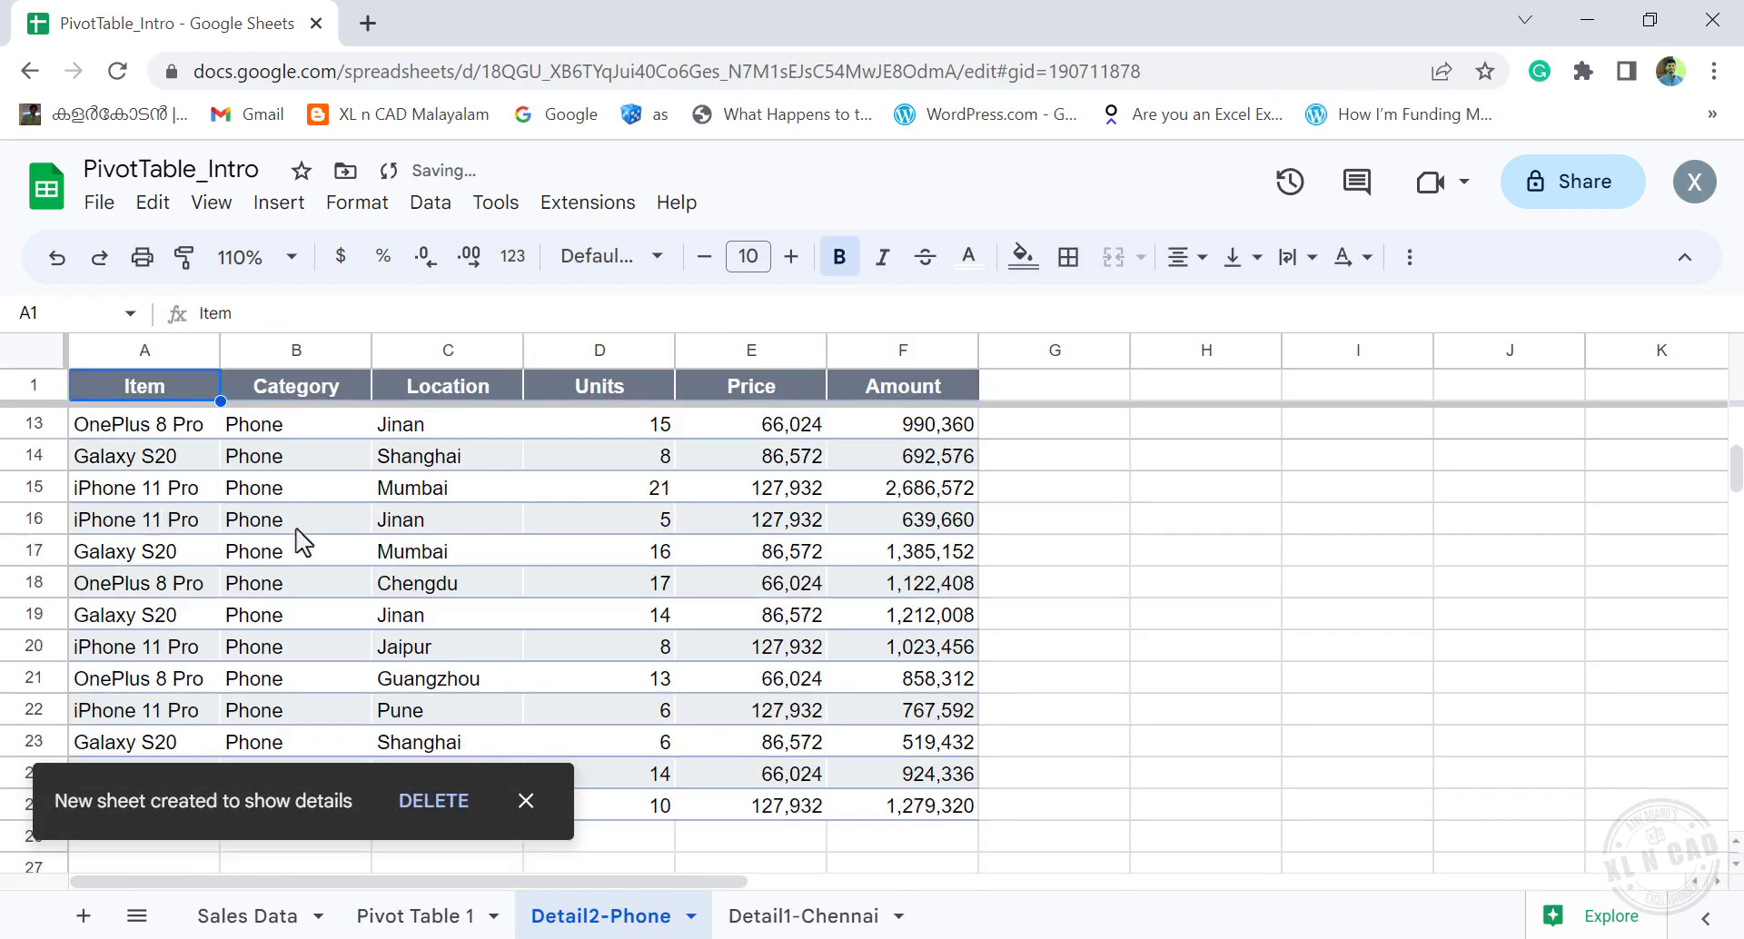